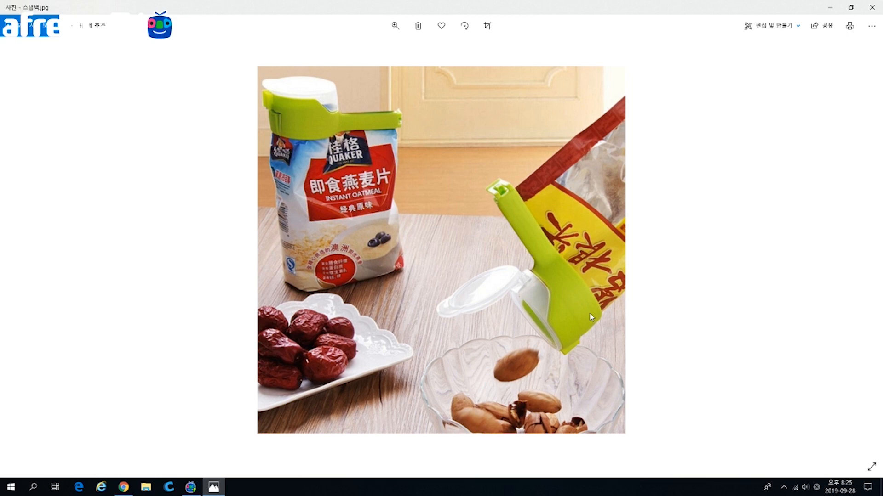
# Switch from the reference photo to the Tinkercad design and place a solid cylinder on the rear part of the workplane
pyautogui.click(831, 7)
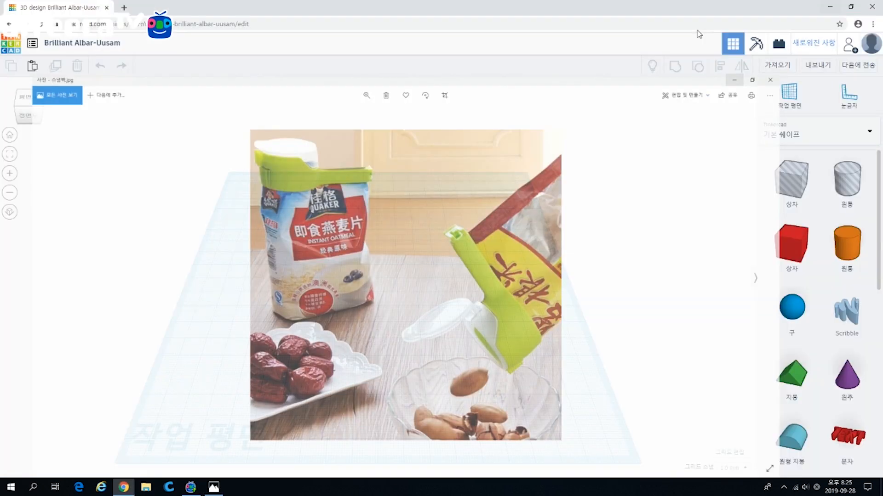
pyautogui.moveTo(353, 279); pyautogui.dragTo(388, 250, button='middle')
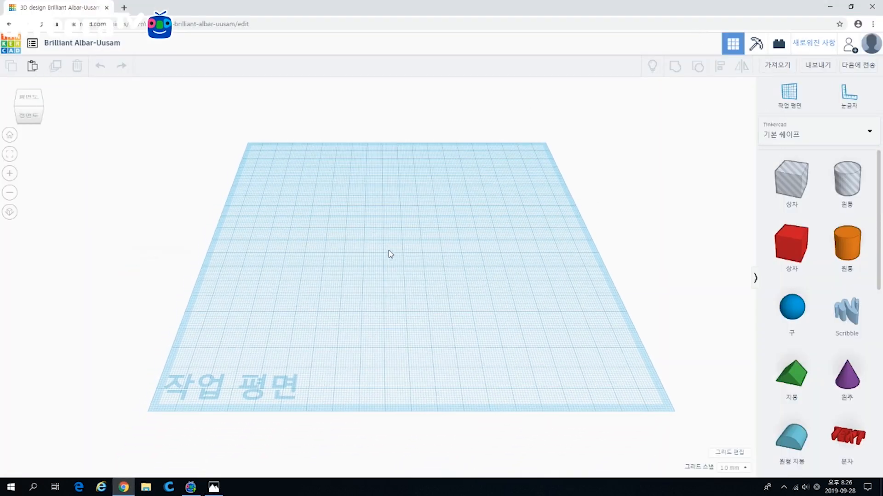
pyautogui.click(852, 248)
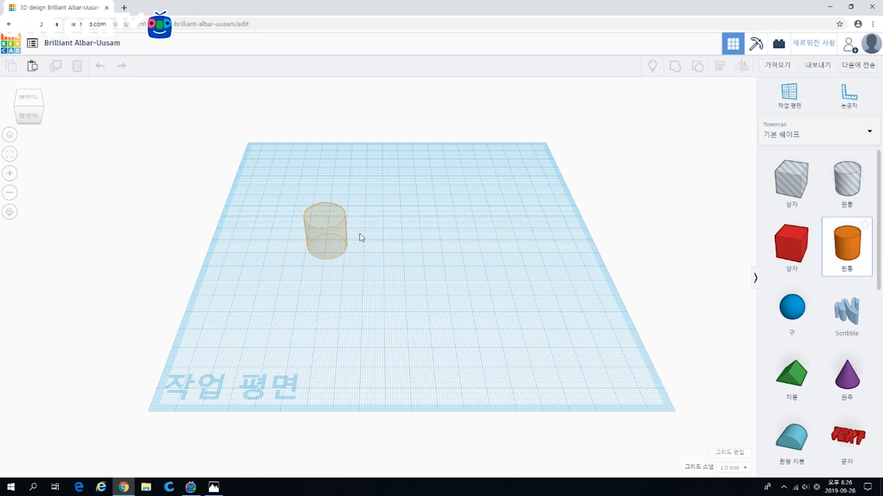
pyautogui.click(278, 240)
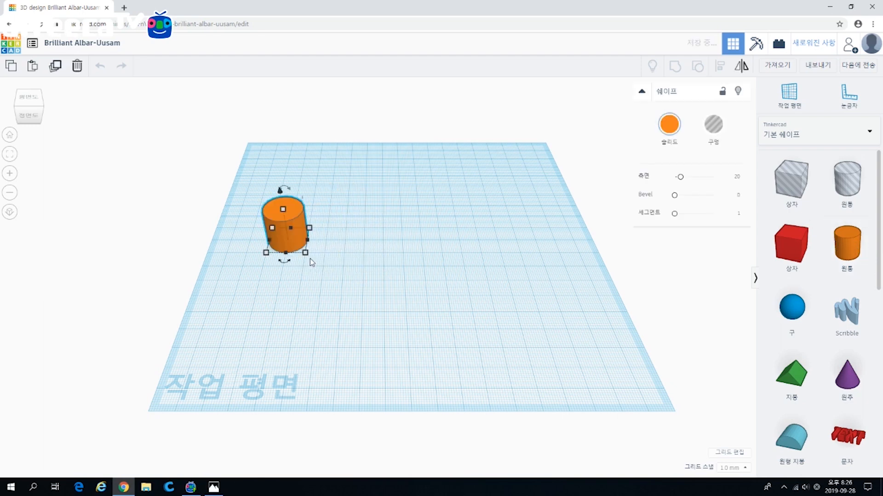
# Give the cylinder 64 sides and set its base to 50 by 50 mm
pyautogui.moveTo(305, 253); pyautogui.dragTo(342, 281)
pyautogui.moveTo(682, 181); pyautogui.dragTo(714, 178)
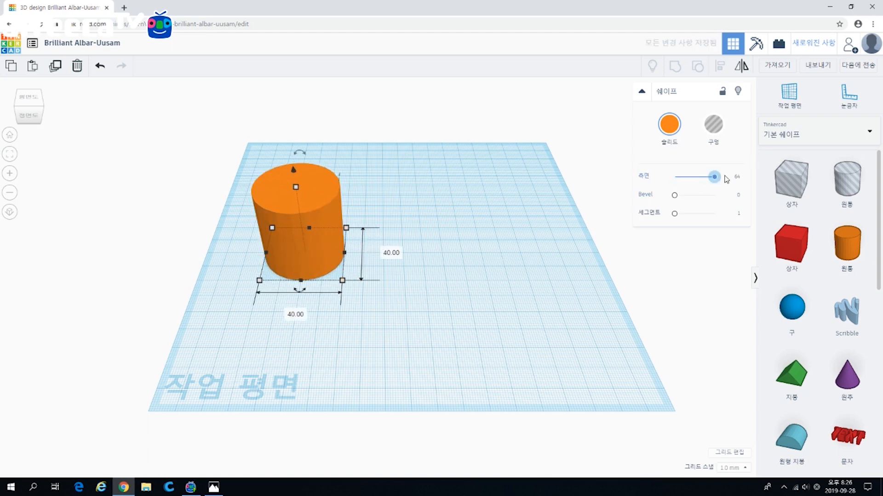
pyautogui.moveTo(444, 278); pyautogui.dragTo(446, 322, button='middle')
pyautogui.moveTo(448, 322); pyautogui.dragTo(388, 311, button='right')
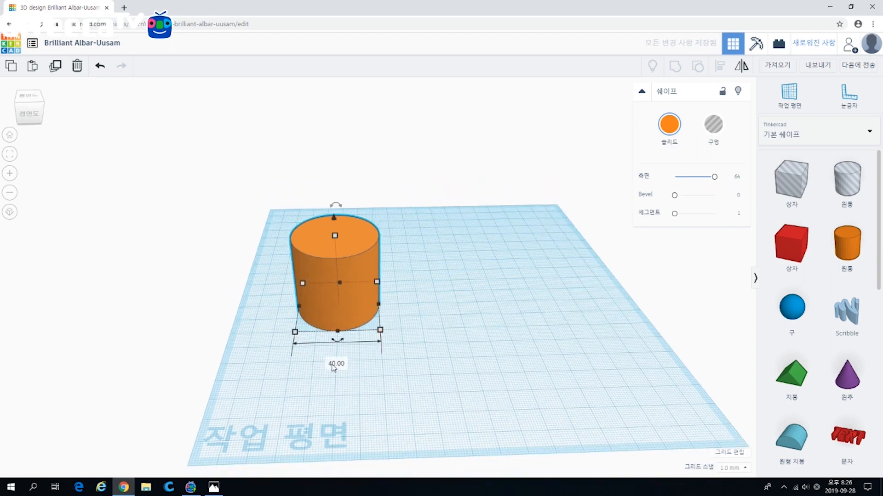
pyautogui.click(334, 367)
pyautogui.write('50')
pyautogui.press('Return')
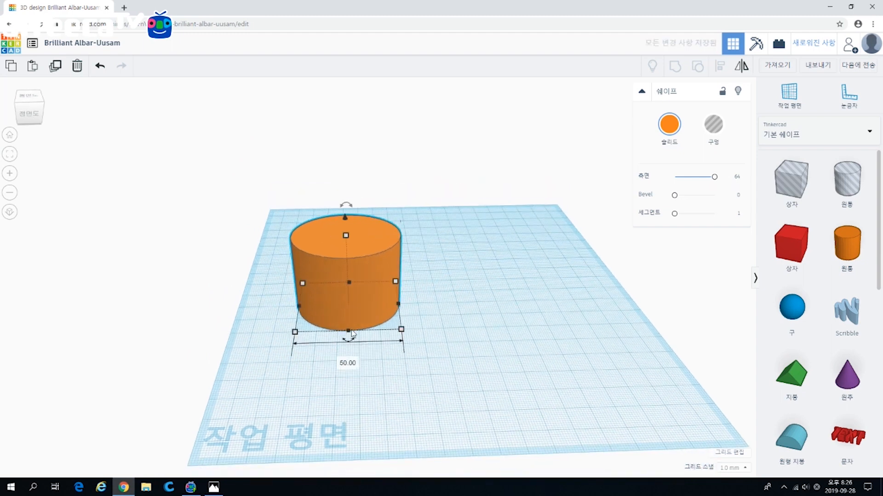
pyautogui.click(251, 307)
pyautogui.write('50')
pyautogui.press('Return')
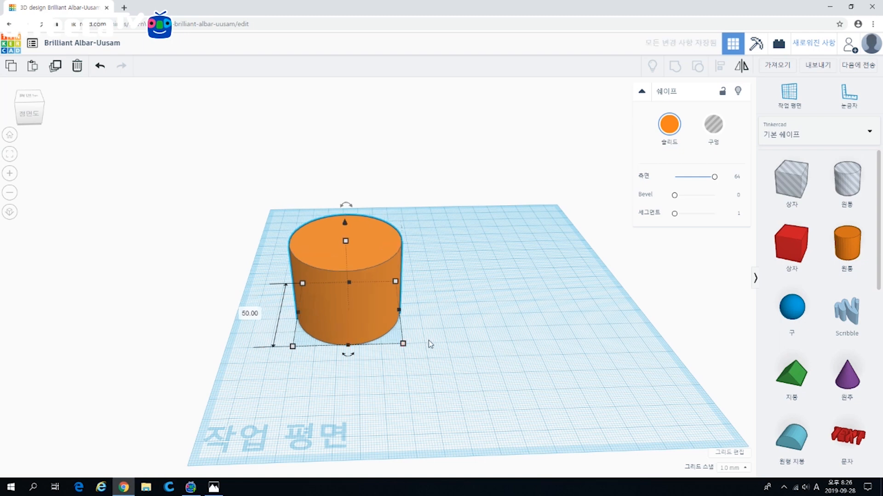
# Set the cylinder's height to 18 mm
pyautogui.click(434, 352)
pyautogui.moveTo(440, 355); pyautogui.dragTo(311, 365, button='right')
pyautogui.scroll(3, 366, 347)
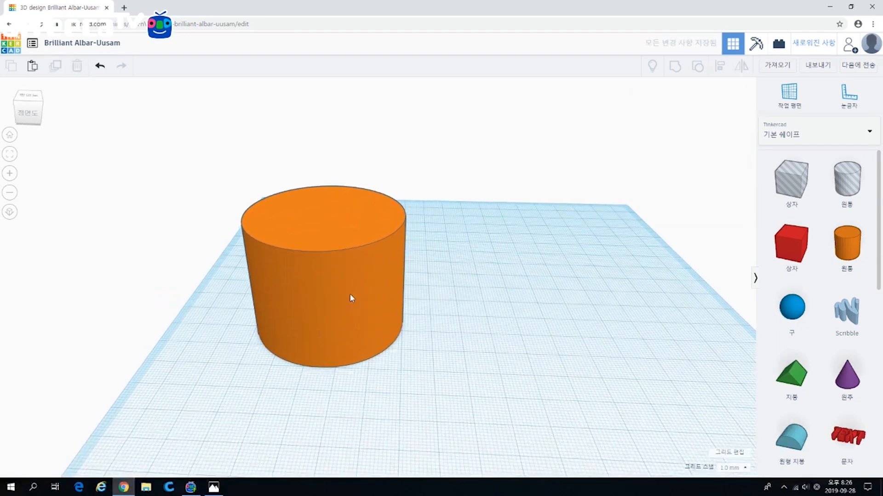
pyautogui.click(351, 297)
pyautogui.click(386, 270)
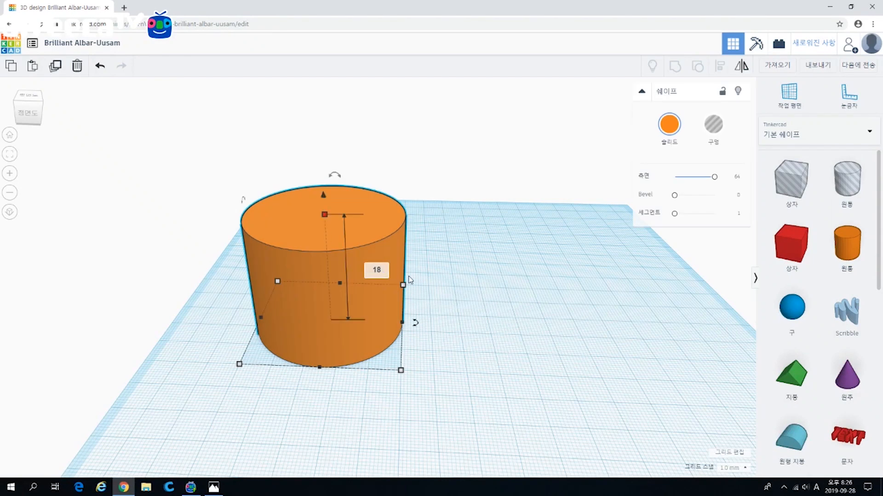
pyautogui.press('Return')
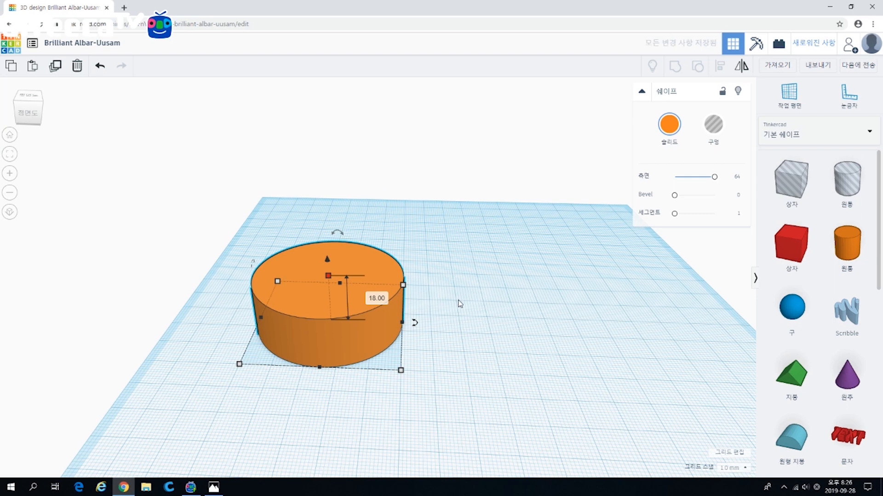
pyautogui.click(458, 303)
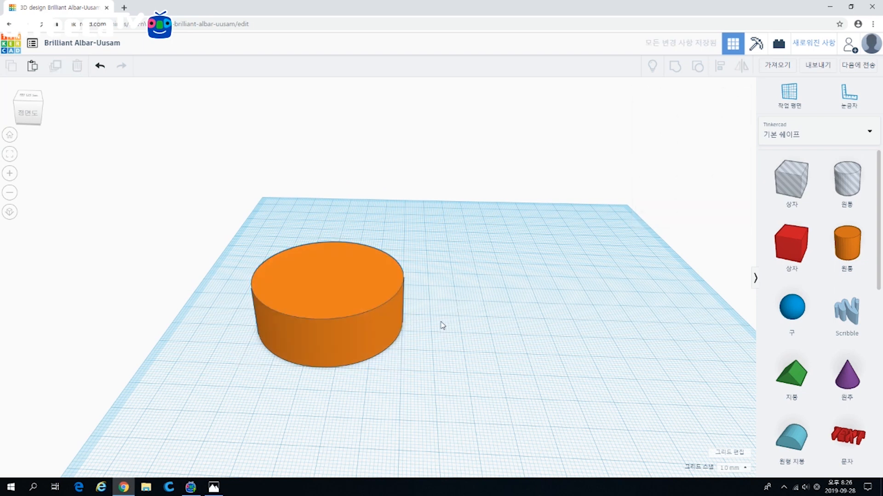
# Duplicate the cylinder in place as a hole and shrink the copy's base evenly to 44 by 44 mm
pyautogui.scroll(3, 444, 326)
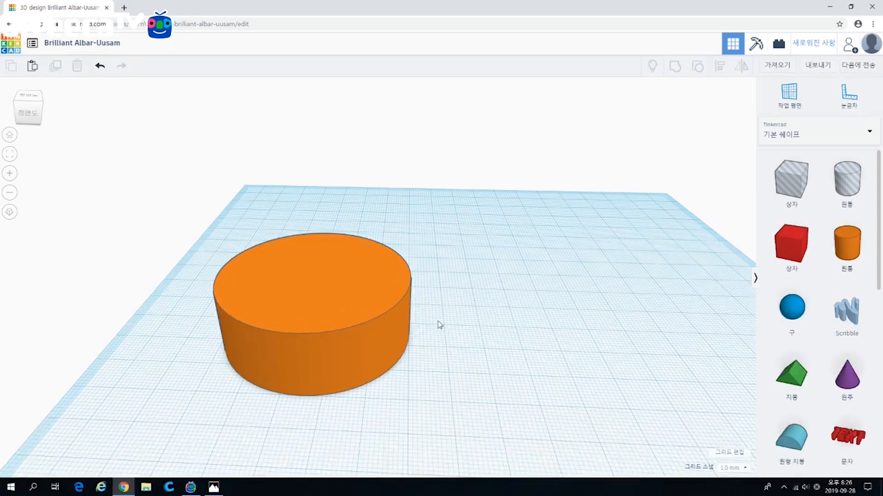
pyautogui.click(375, 296)
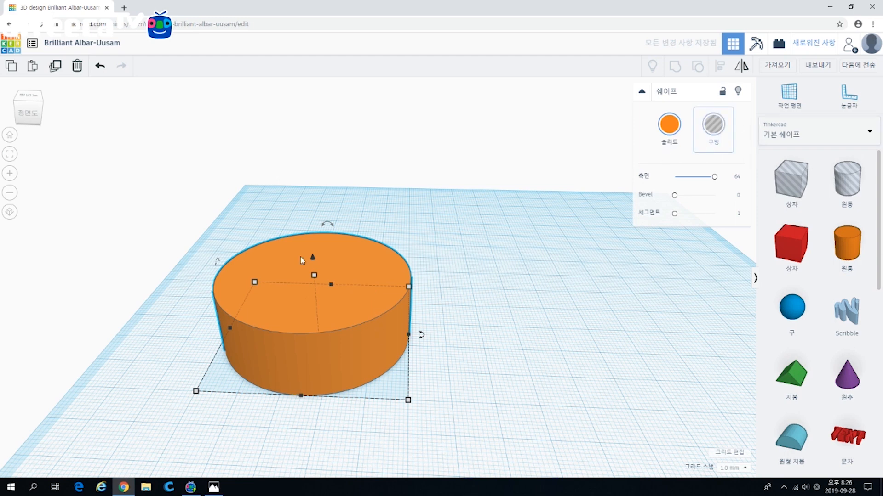
pyautogui.click(721, 133)
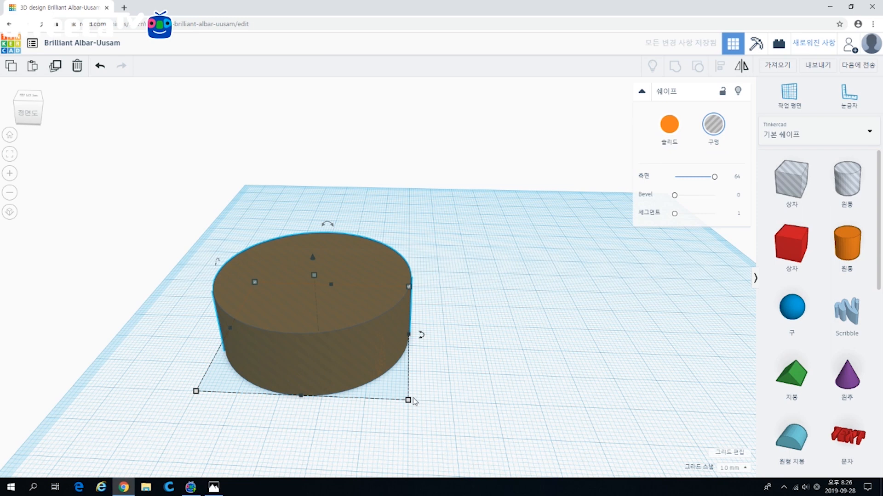
pyautogui.moveTo(413, 402)
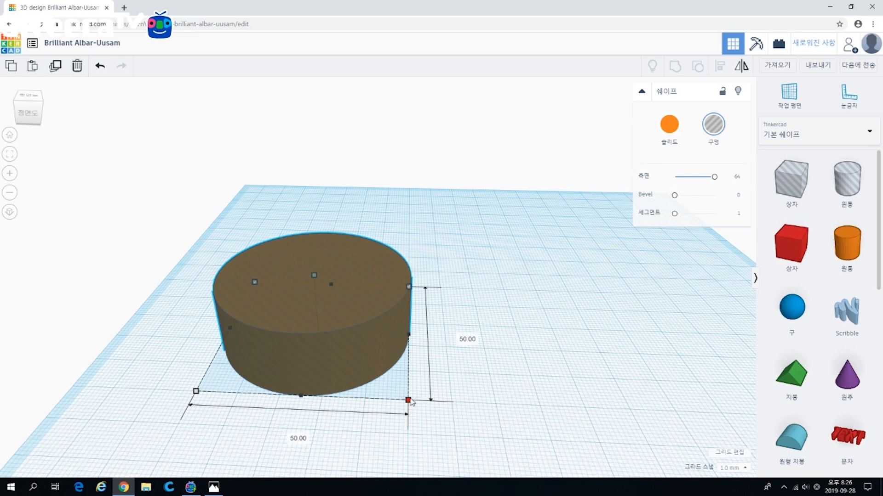
pyautogui.moveTo(408, 402); pyautogui.dragTo(399, 384)
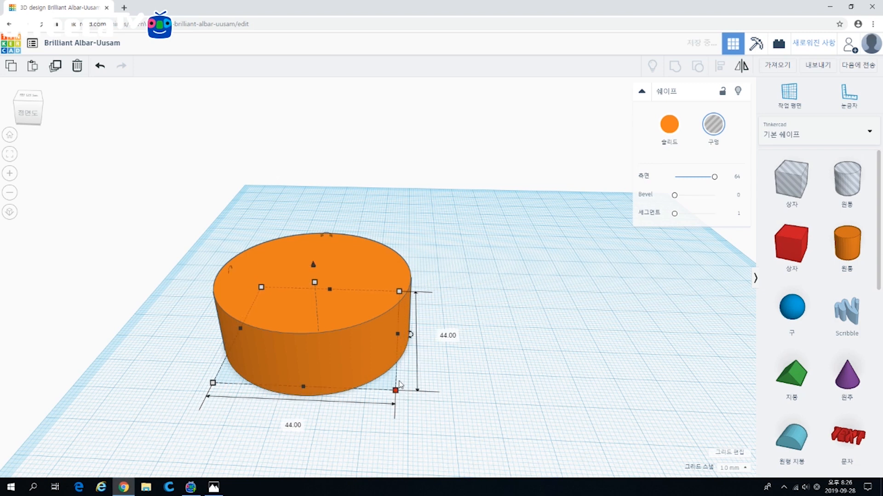
# Turn the outer cylinder into a hole as well and enlarge the inner cylinder's base slightly about its centre
pyautogui.click(713, 131)
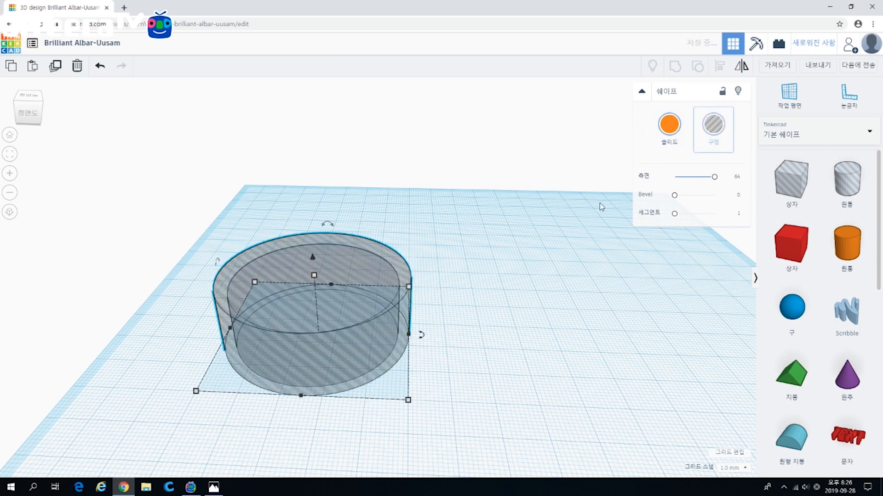
pyautogui.click(510, 296)
pyautogui.moveTo(507, 298); pyautogui.dragTo(394, 281, button='right')
pyautogui.click(390, 271)
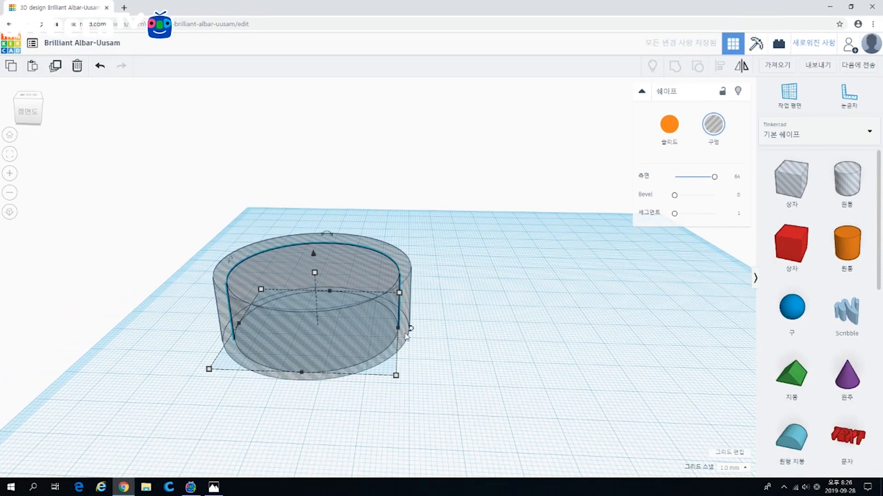
pyautogui.moveTo(397, 379)
pyautogui.mouseDown()
pyautogui.moveTo(345, 323)
pyautogui.moveTo(414, 374)
pyautogui.moveTo(317, 309)
pyautogui.moveTo(363, 355)
pyautogui.moveTo(335, 338)
pyautogui.moveTo(408, 381)
pyautogui.moveTo(401, 376)
pyautogui.mouseUp()
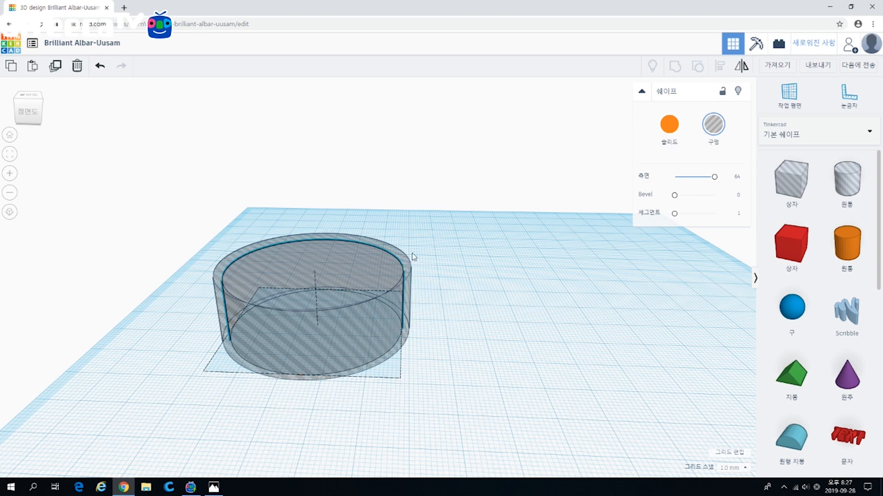
# Extend the inner hole cylinder above the outer cylinder's rim and make the outer cylinder solid
pyautogui.moveTo(315, 273); pyautogui.dragTo(314, 237)
pyautogui.click(415, 271)
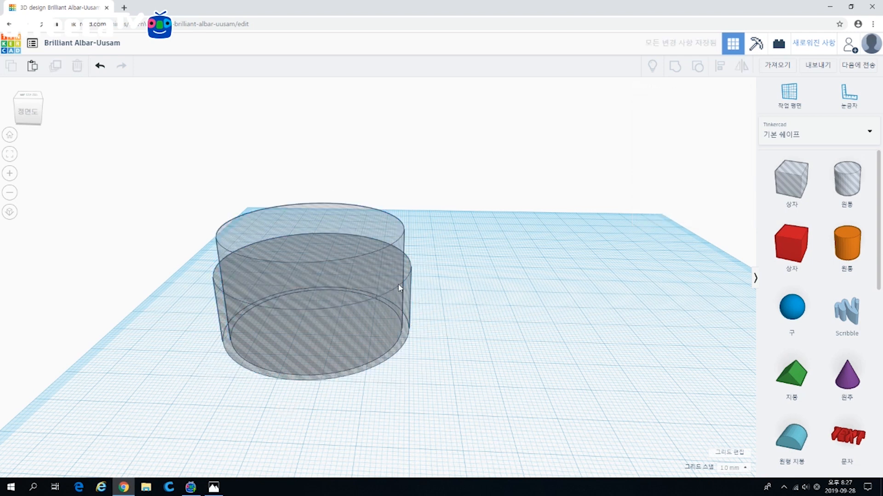
pyautogui.click(409, 277)
pyautogui.click(670, 133)
pyautogui.click(536, 264)
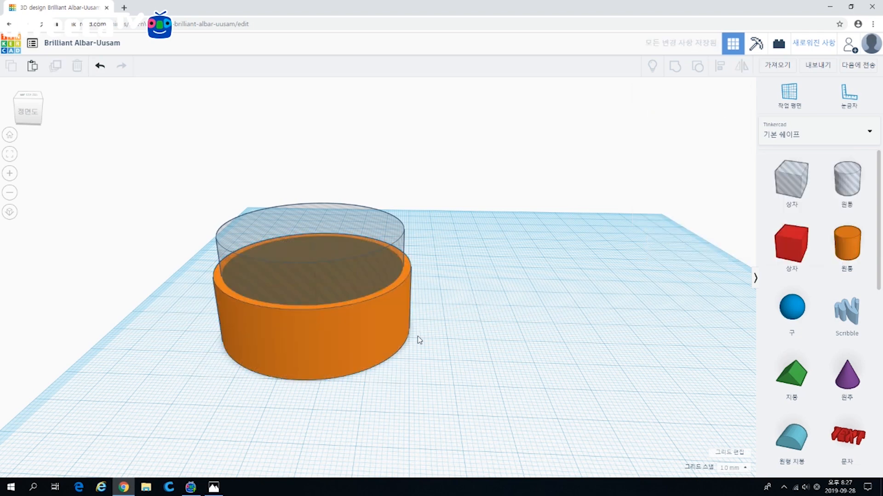
# Group the solid cylinder with the hole cylinder to cut it into an open ring
pyautogui.moveTo(418, 341); pyautogui.dragTo(380, 360, button='right')
pyautogui.click(380, 360)
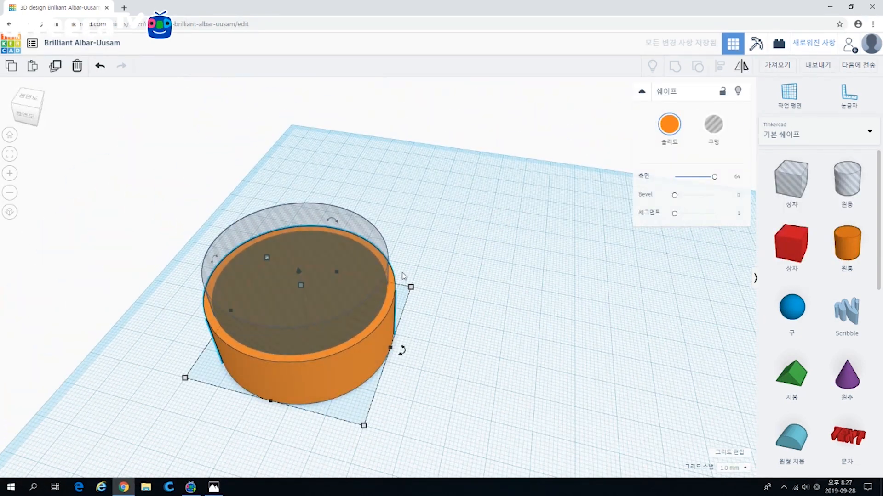
pyautogui.moveTo(453, 305); pyautogui.dragTo(530, 285, button='middle')
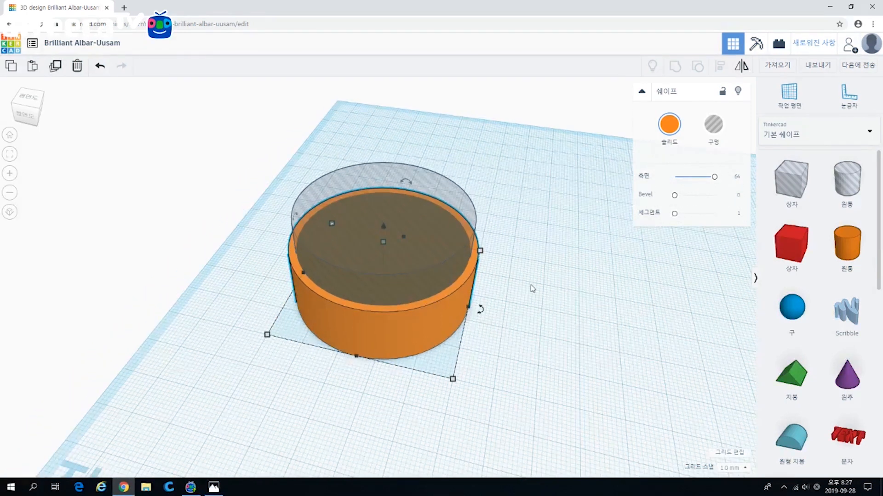
pyautogui.moveTo(542, 375); pyautogui.dragTo(284, 137)
pyautogui.click(675, 67)
pyautogui.click(573, 252)
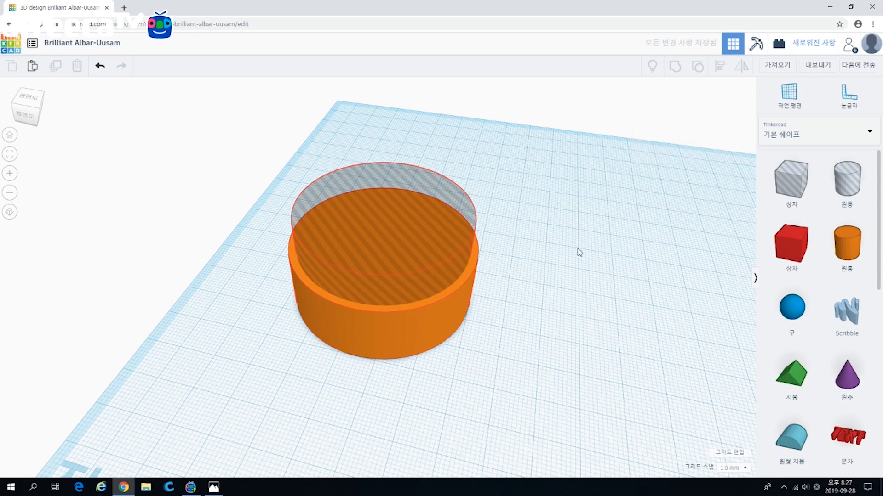
# Place the ruler at the front corner of the ring's base and select the ring to show its dimensions
pyautogui.click(838, 106)
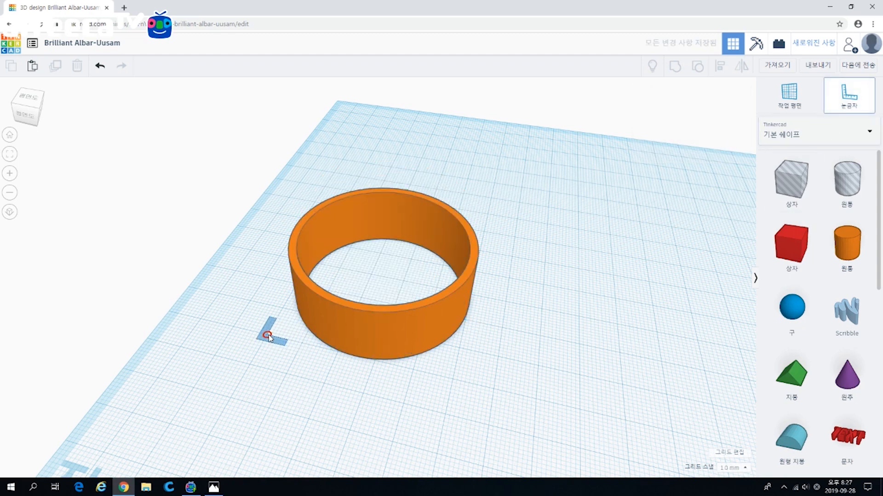
pyautogui.click(267, 335)
pyautogui.moveTo(273, 379); pyautogui.dragTo(381, 329, button='right')
pyautogui.click(381, 329)
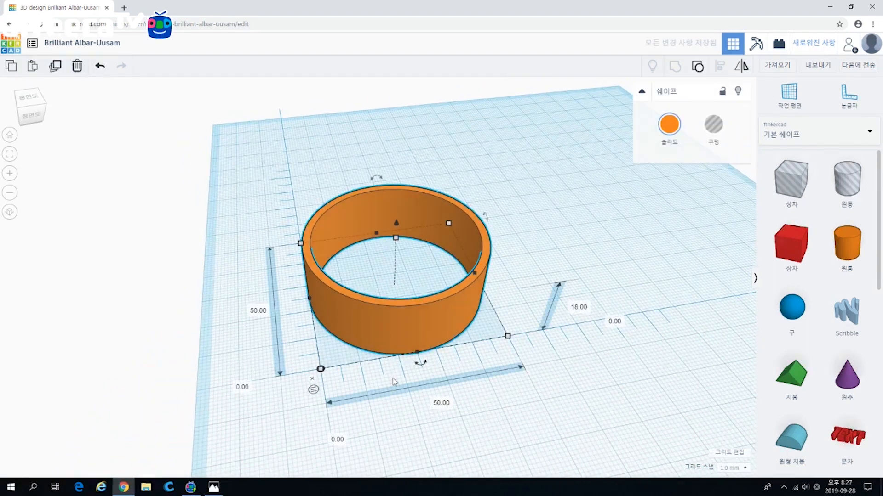
# Add a box hole about 103 by 43 mm and position it over the rear half of the ring
pyautogui.moveTo(414, 426); pyautogui.dragTo(385, 431, button='right')
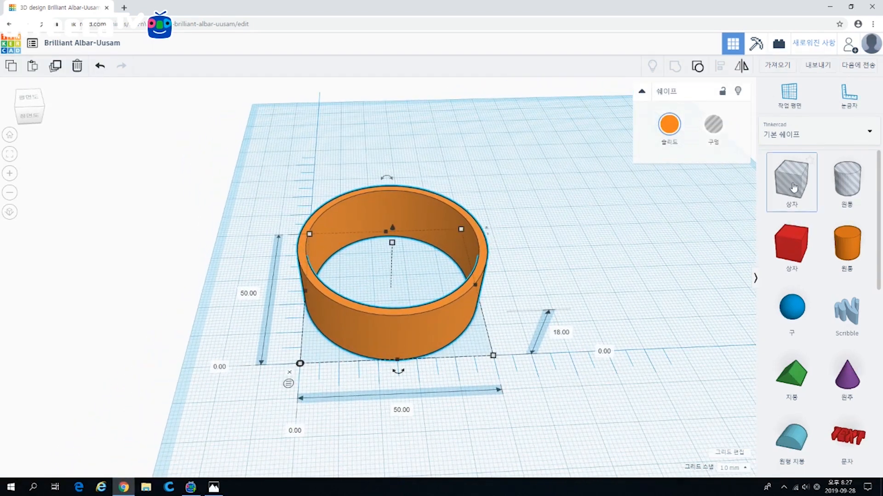
pyautogui.moveTo(791, 182); pyautogui.dragTo(613, 271)
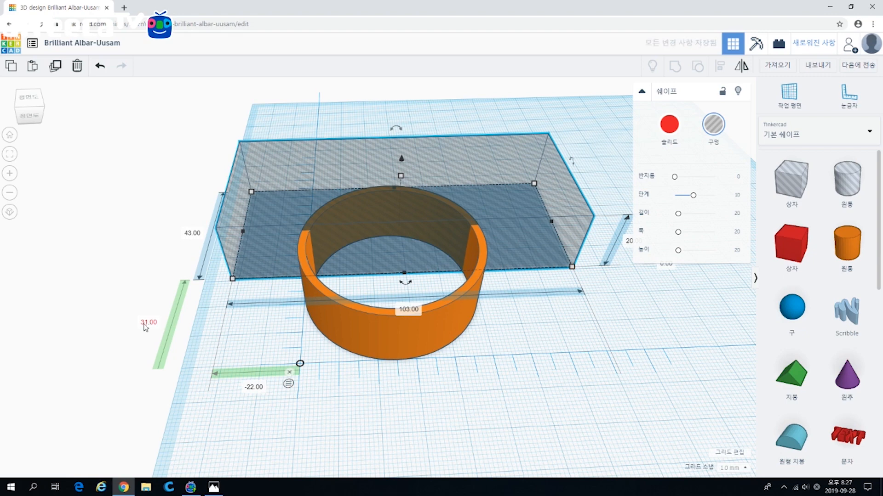
pyautogui.press('Return')
pyautogui.moveTo(228, 335); pyautogui.dragTo(458, 272, button='right')
pyautogui.moveTo(433, 363); pyautogui.dragTo(426, 346, button='right')
# Group the ring with the box hole to cut away the ring's rear half
pyautogui.keyDown('shift'); pyautogui.click(475, 317); pyautogui.keyUp('shift')
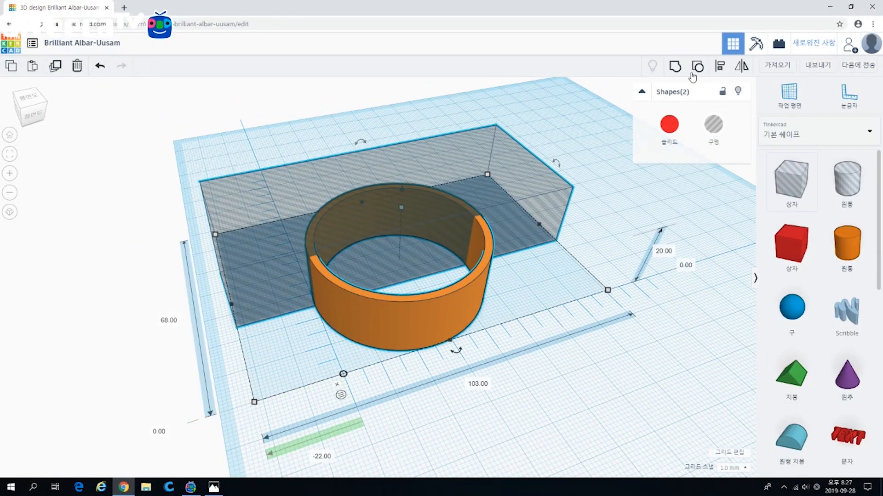
pyautogui.click(672, 71)
pyautogui.click(321, 279)
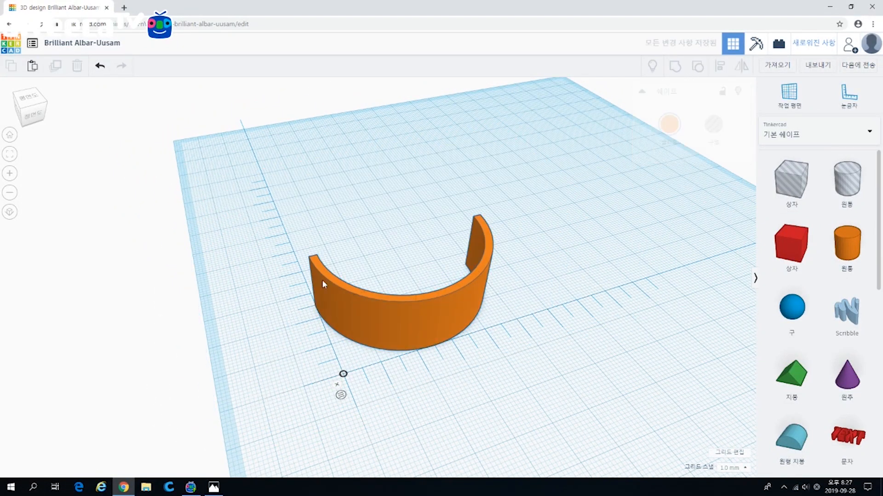
# Place a solid box against one cut end of the half ring, about 20 by 6 mm and 19 mm high
pyautogui.moveTo(322, 279); pyautogui.dragTo(520, 285, button='right')
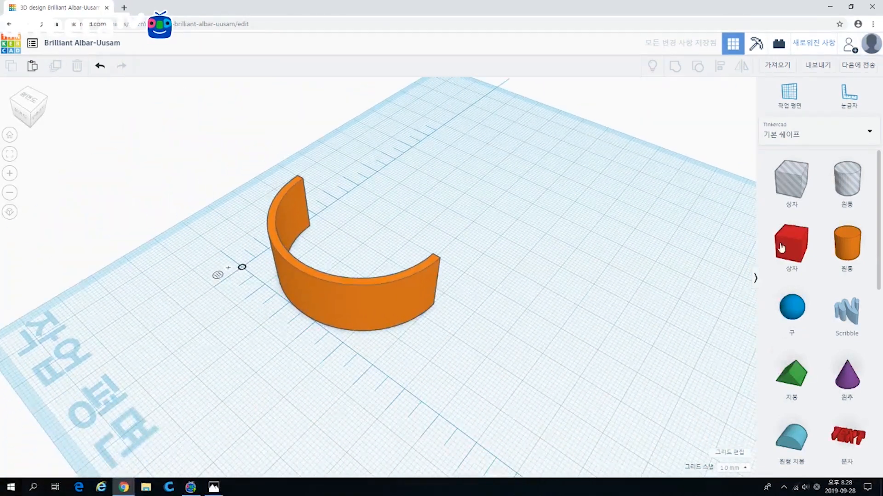
pyautogui.moveTo(790, 244); pyautogui.dragTo(457, 325)
pyautogui.moveTo(469, 282); pyautogui.dragTo(467, 284)
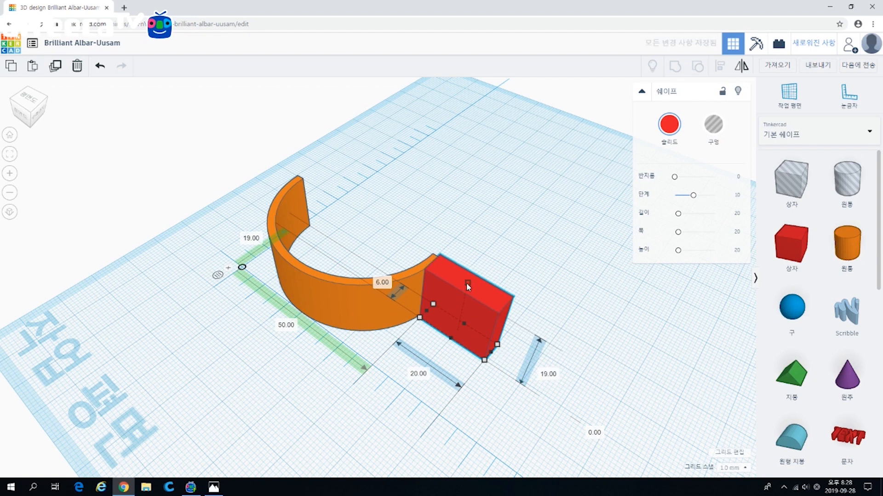
# Set the solid box's height to 18 mm
pyautogui.click(549, 375)
pyautogui.write('1')
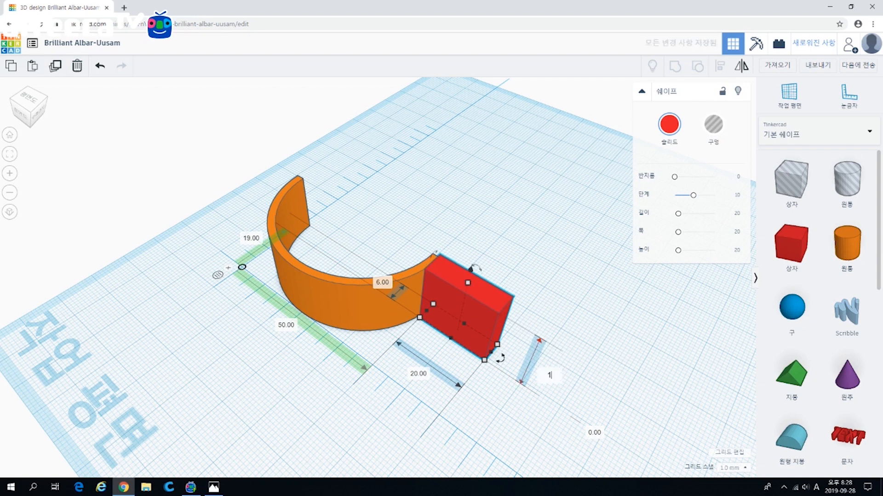
pyautogui.write('8')
pyautogui.press('Return')
pyautogui.click(568, 366)
pyautogui.click(480, 329)
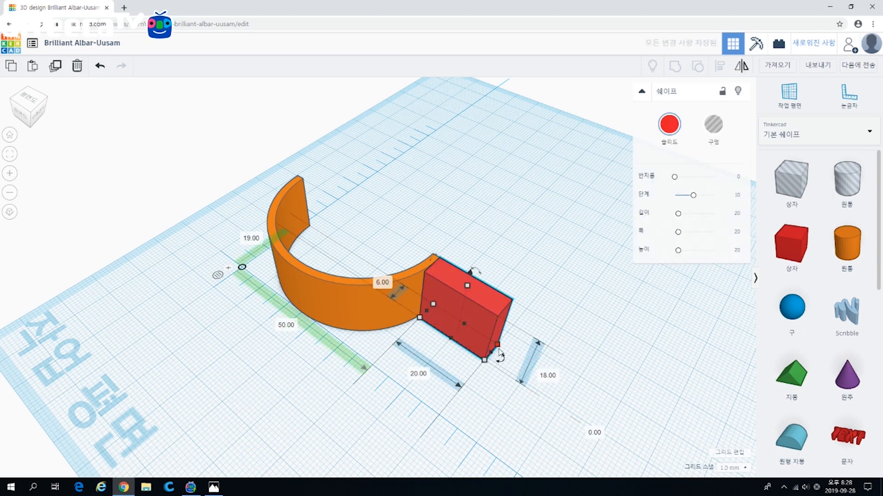
# Set the solid box's thickness to 4 mm and extend it away from the half ring to a 75 mm long arm
pyautogui.moveTo(513, 355); pyautogui.dragTo(441, 289, button='middle')
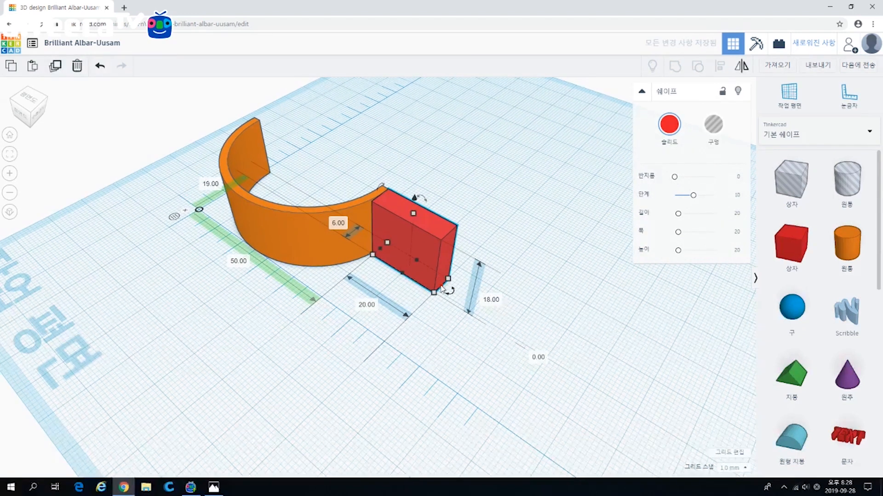
pyautogui.click(340, 224)
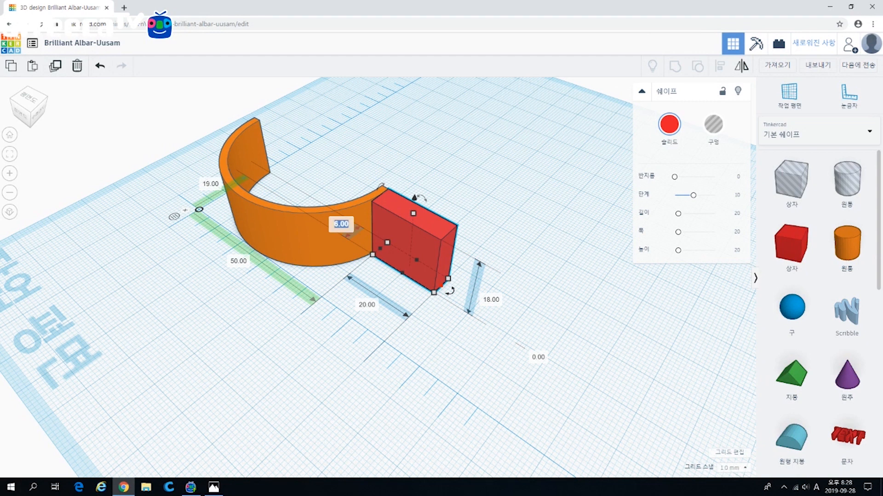
pyautogui.write('4')
pyautogui.press('Return')
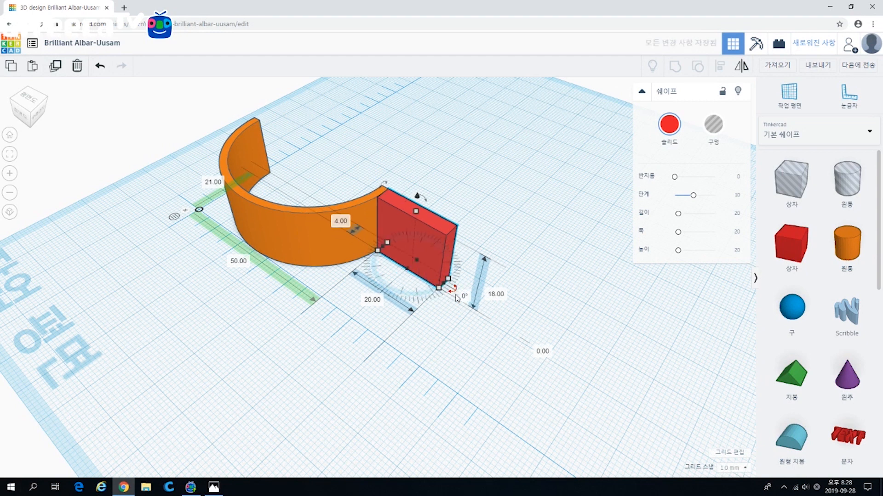
pyautogui.moveTo(448, 279); pyautogui.dragTo(672, 407)
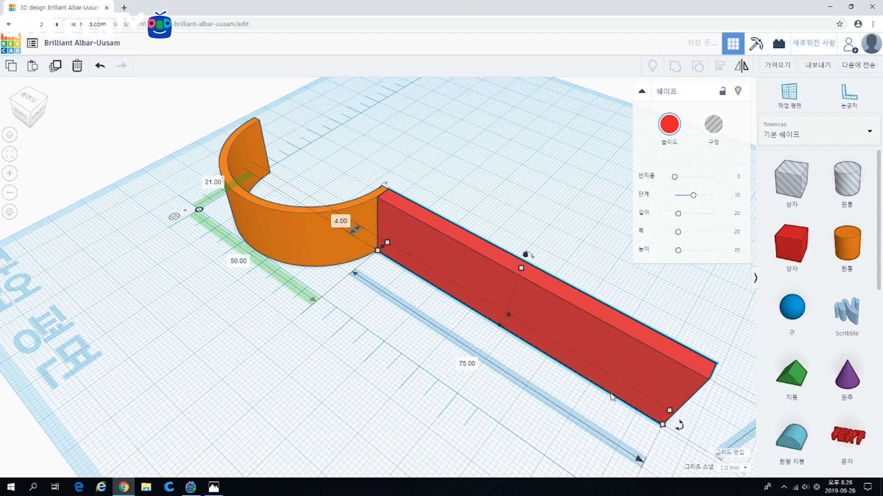
# Shift the arm 1 mm into the half ring's cut end and group both shapes into one clip piece
pyautogui.moveTo(351, 351); pyautogui.dragTo(478, 281, button='right')
pyautogui.moveTo(419, 296); pyautogui.dragTo(448, 304, button='right')
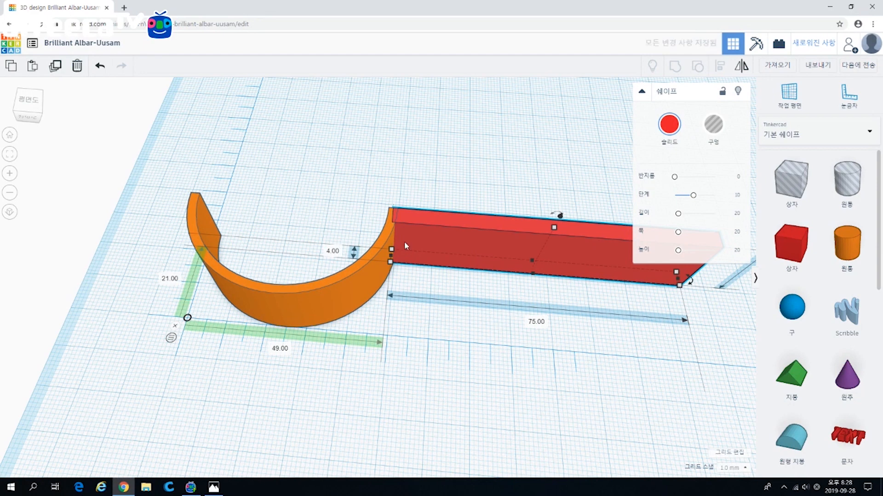
pyautogui.scroll(5, 404, 241)
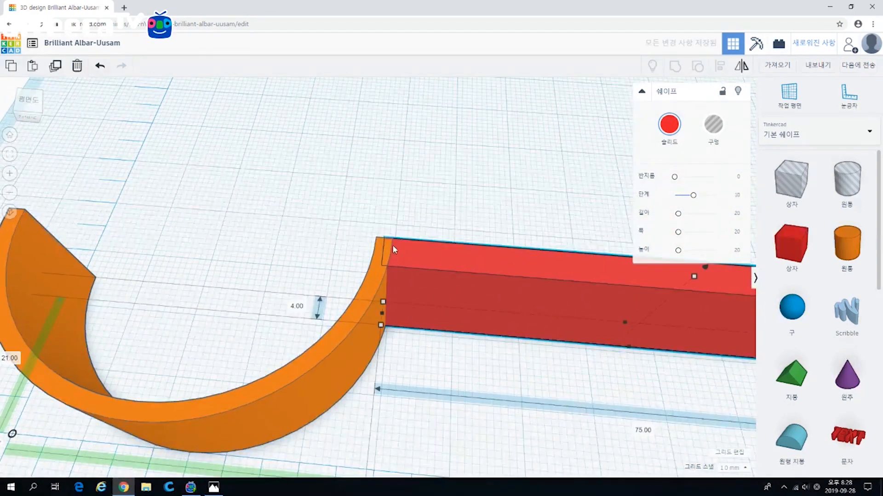
pyautogui.scroll(3, 393, 244)
pyautogui.scroll(-10, 413, 253)
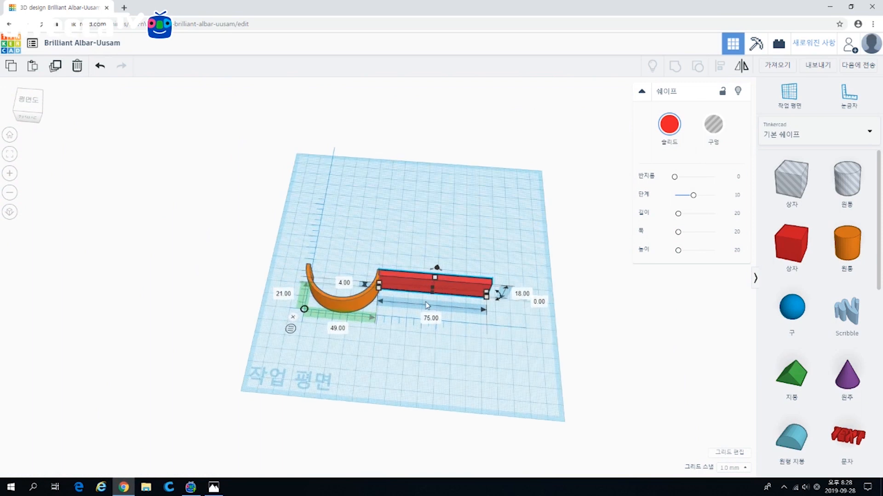
pyautogui.scroll(2, 427, 305)
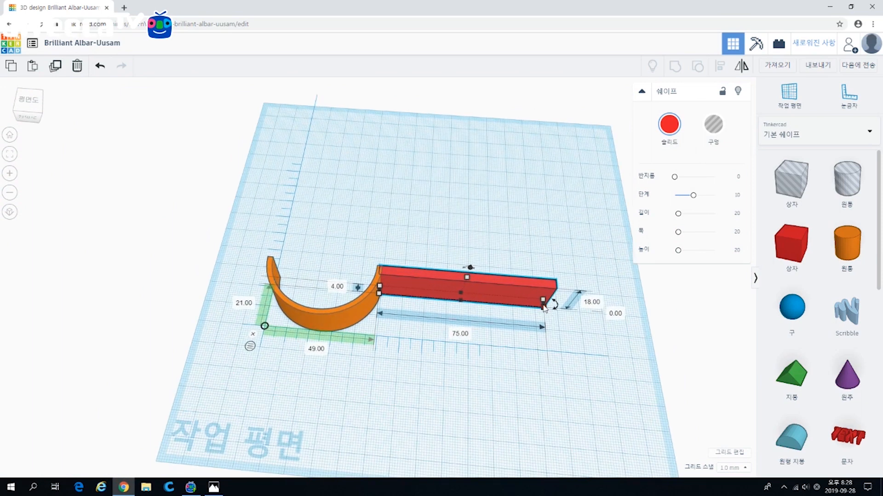
pyautogui.keyDown('shift'); pyautogui.click(369, 315); pyautogui.keyUp('shift')
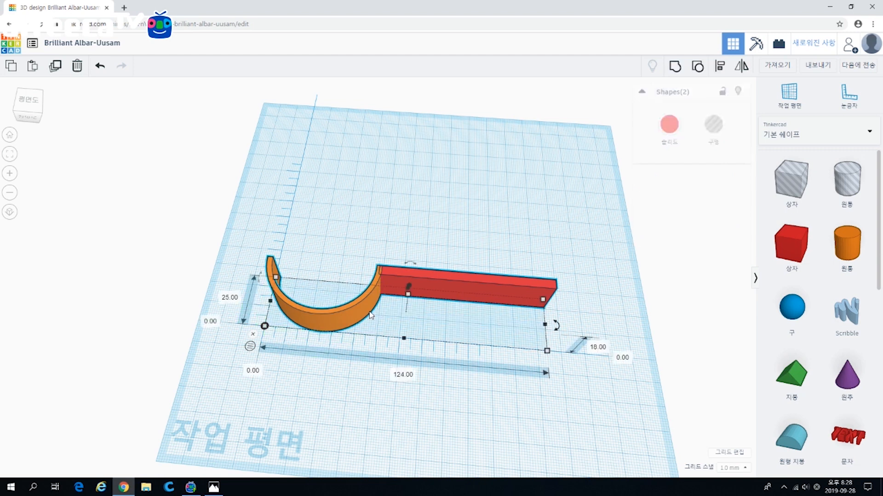
pyautogui.click(673, 68)
pyautogui.click(348, 263)
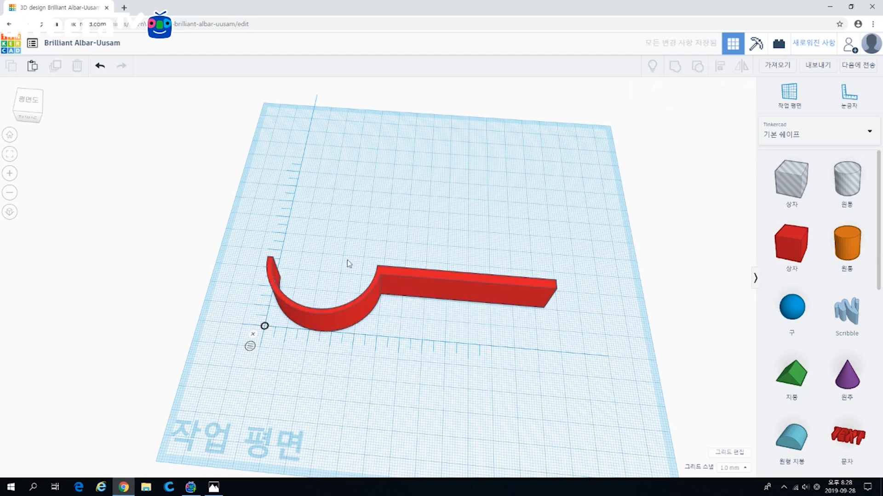
# Try duplicating the clip piece, moving the copy beside the original and flipping it to close the ring
pyautogui.moveTo(357, 278); pyautogui.dragTo(398, 256, button='right')
pyautogui.scroll(3, 414, 307)
pyautogui.click(418, 228)
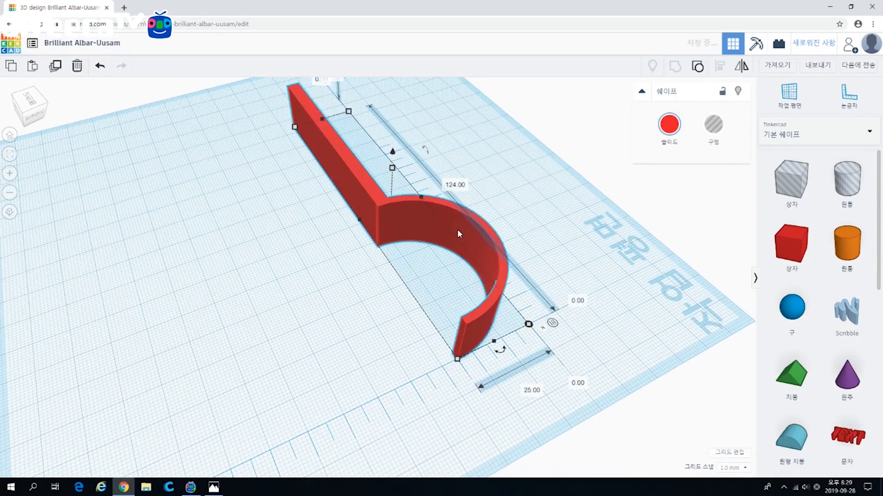
pyautogui.hotkey('ctrl', 'd')
pyautogui.moveTo(436, 230); pyautogui.dragTo(375, 256)
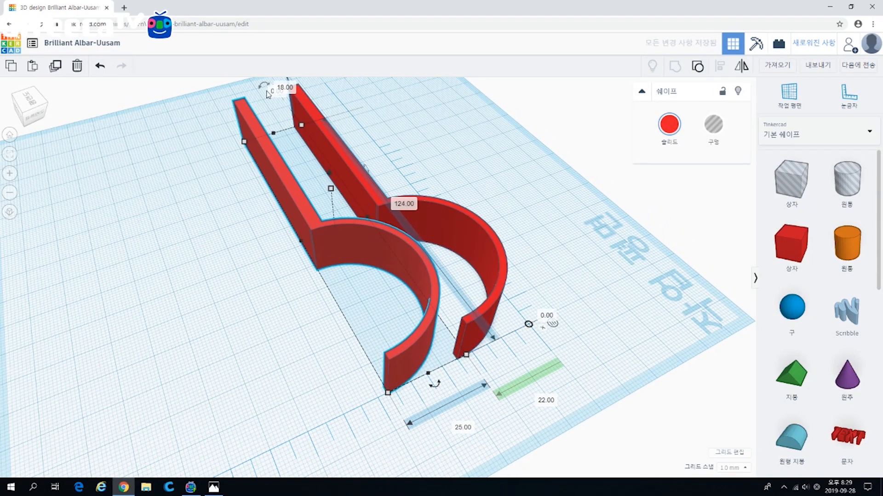
pyautogui.moveTo(265, 87); pyautogui.dragTo(352, 234)
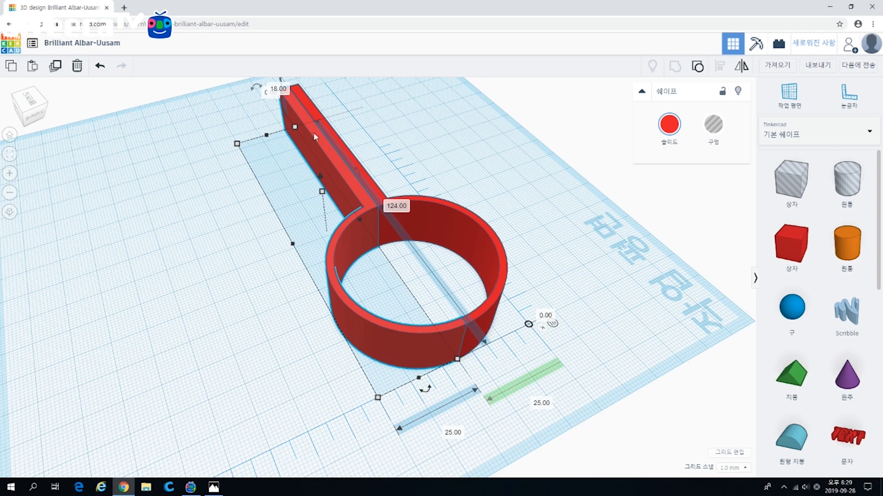
# Undo the flip of the duplicated clip piece and delete the copy
pyautogui.hotkey('ctrl', 'z')
pyautogui.hotkey('ctrl', 'z')
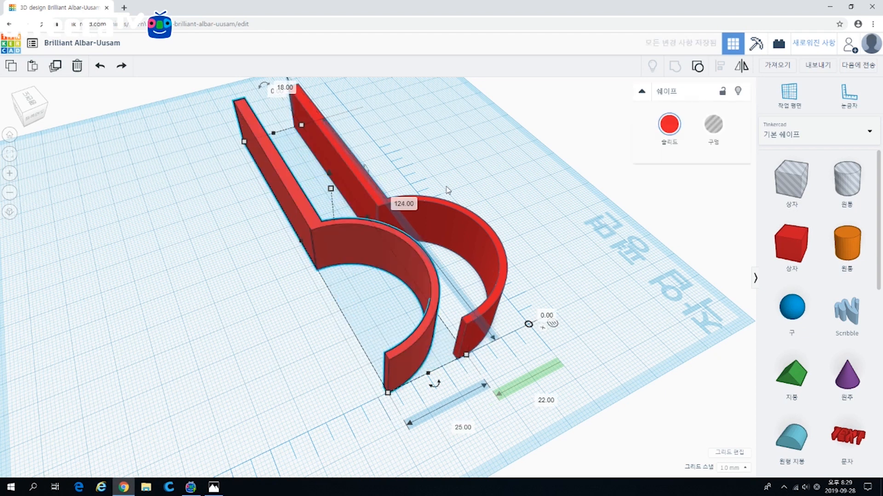
pyautogui.press('Delete')
# Place a solid cylinder near the half ring's free end with 64 sides and a height of 18 mm
pyautogui.scroll(5, 467, 337)
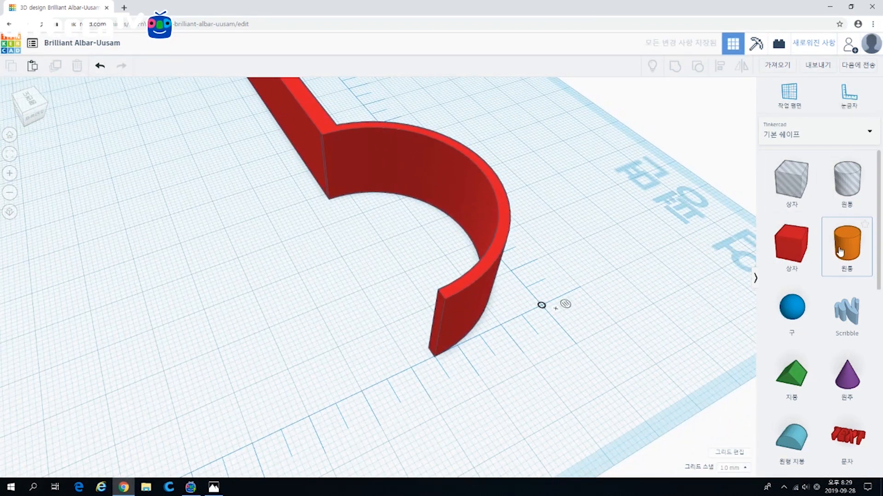
pyautogui.moveTo(840, 249); pyautogui.dragTo(437, 377)
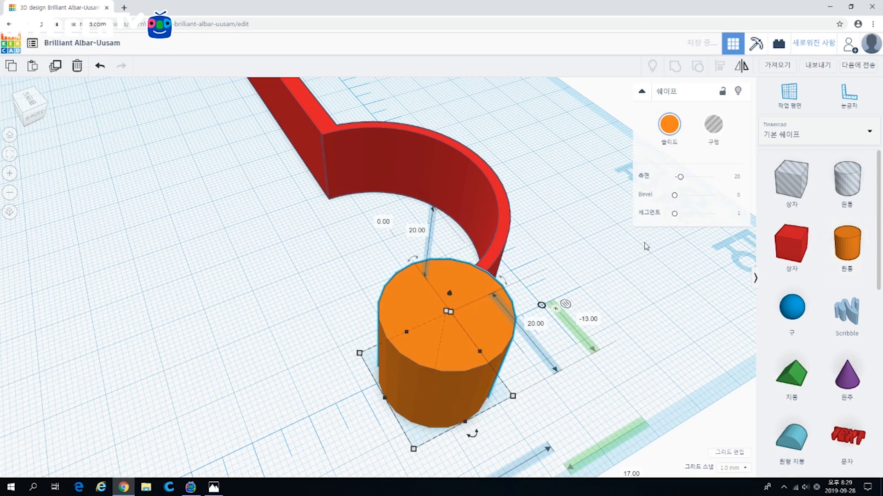
pyautogui.moveTo(680, 177); pyautogui.dragTo(720, 177)
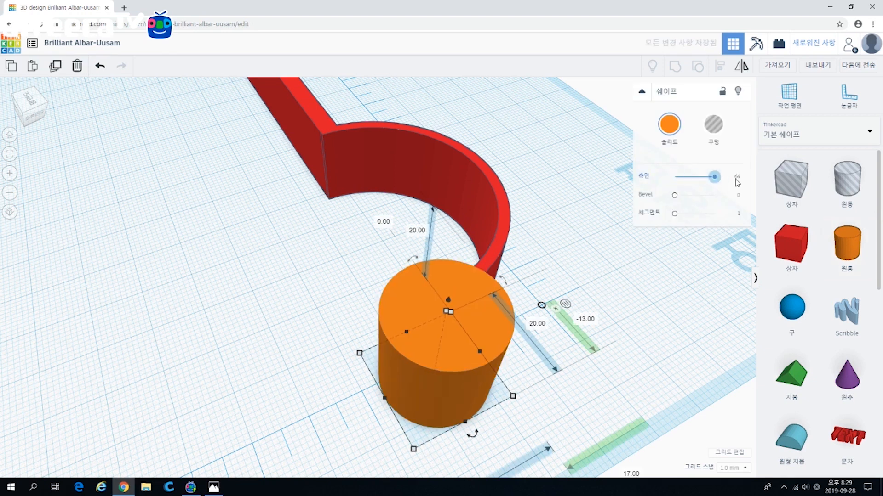
pyautogui.click(444, 322)
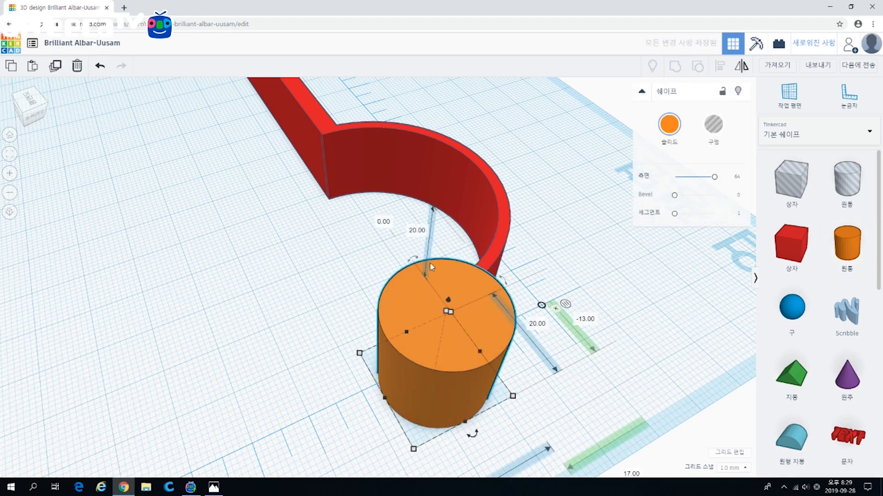
pyautogui.click(417, 231)
pyautogui.write('18')
pyautogui.press('Return')
# Scale the cylinder down proportionally to about 7.2 mm high, and set its length and width to 6 mm
pyautogui.keyDown('shift'); pyautogui.moveTo(414, 449); pyautogui.dragTo(448, 380); pyautogui.keyUp('shift')
pyautogui.click(512, 330)
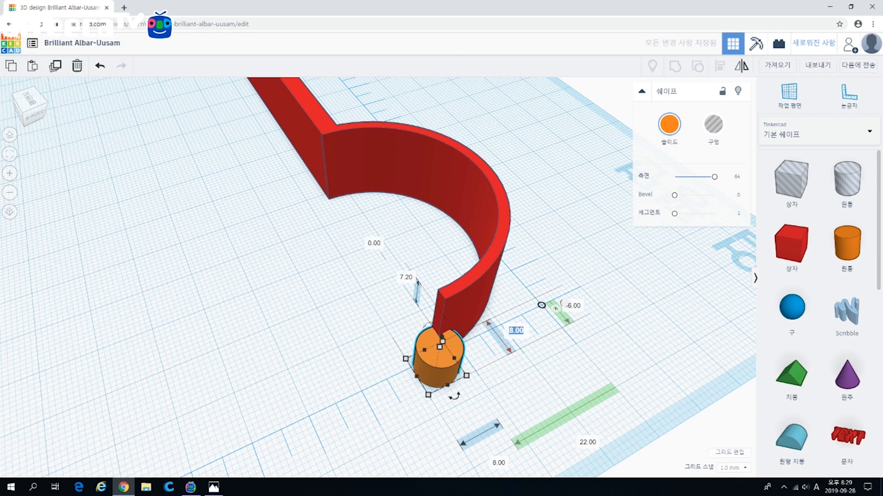
pyautogui.write('6')
pyautogui.press('Return')
pyautogui.click(498, 462)
pyautogui.write('6')
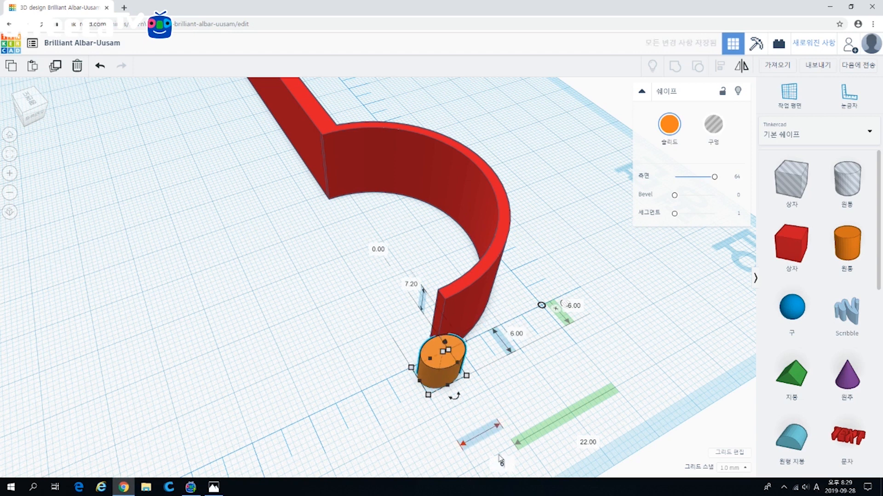
pyautogui.press('Return')
# Move the cylinder to overlap the half ring's free end, at ruler offsets of 22 mm and -4 mm
pyautogui.moveTo(450, 376); pyautogui.dragTo(449, 376)
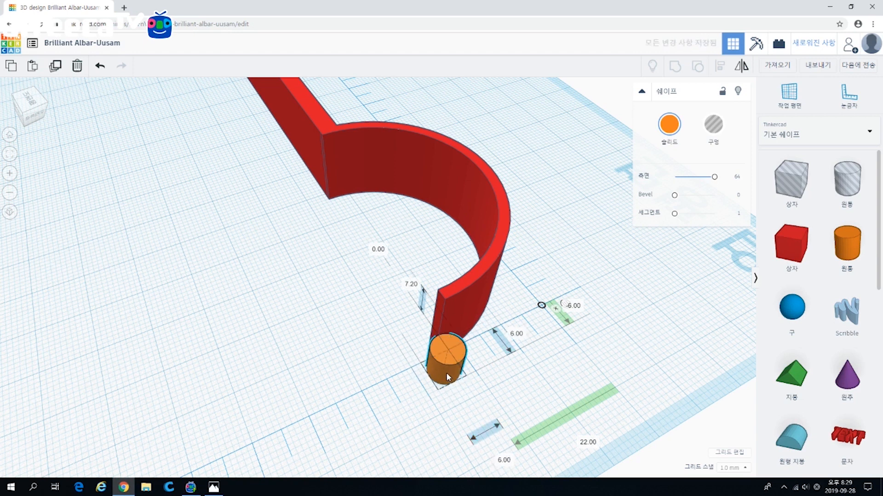
pyautogui.moveTo(369, 375); pyautogui.dragTo(322, 325, button='right')
pyautogui.scroll(5, 329, 319)
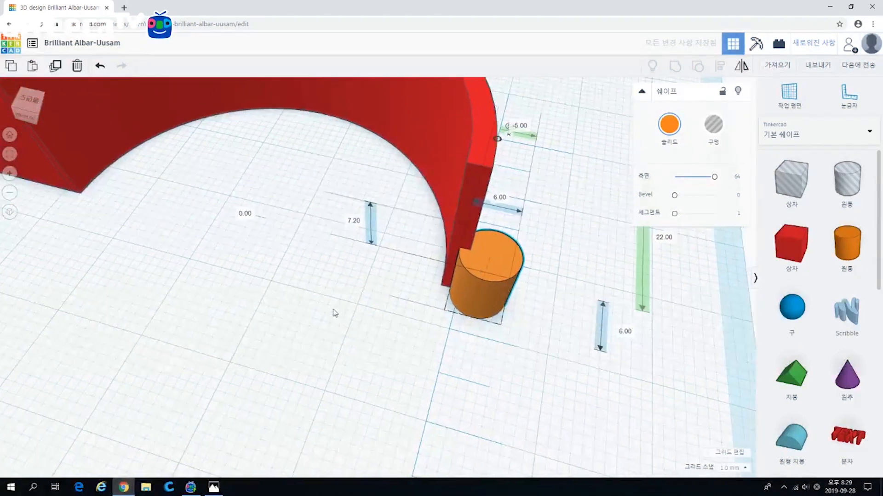
pyautogui.scroll(6, 334, 313)
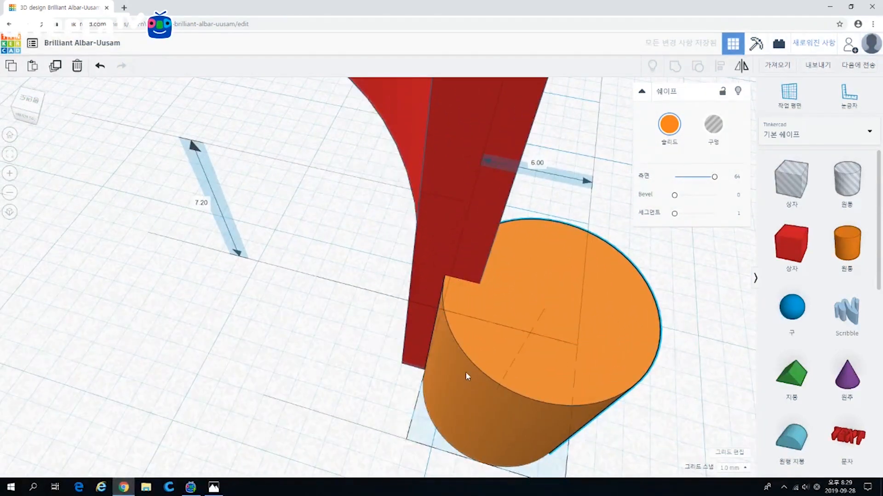
pyautogui.scroll(-5, 467, 376)
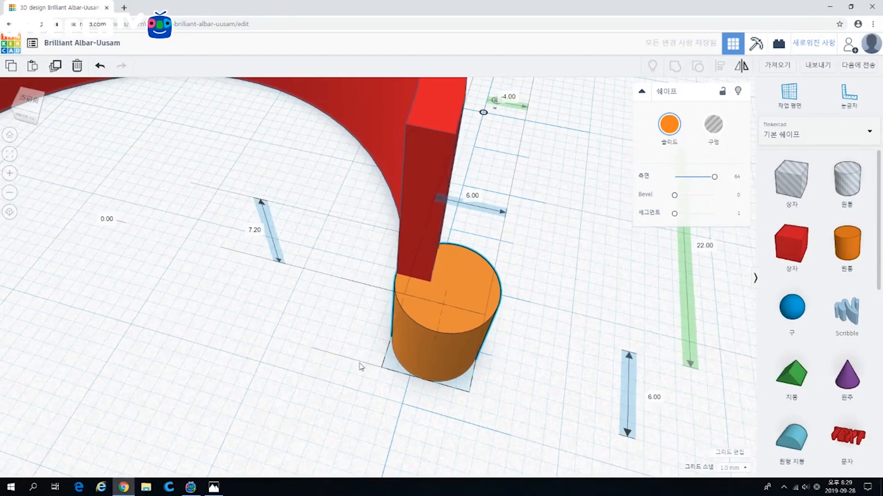
pyautogui.moveTo(361, 367); pyautogui.dragTo(366, 399, button='right')
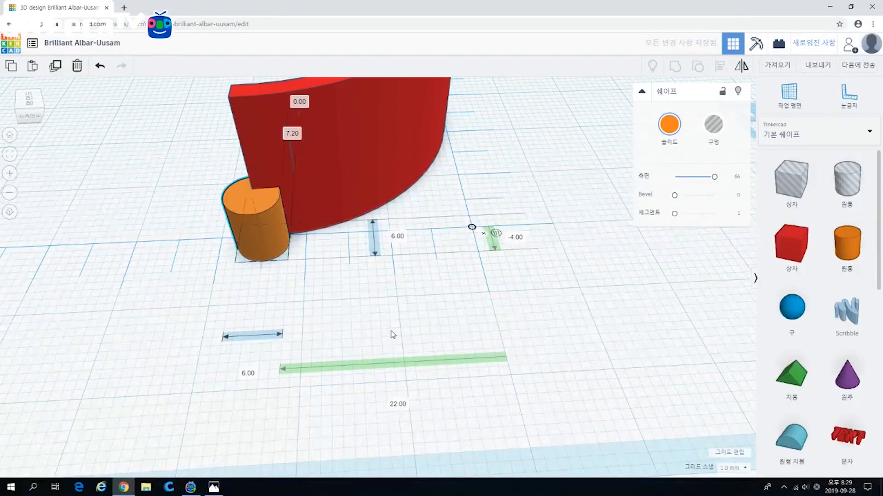
pyautogui.moveTo(393, 335); pyautogui.dragTo(456, 339, button='middle')
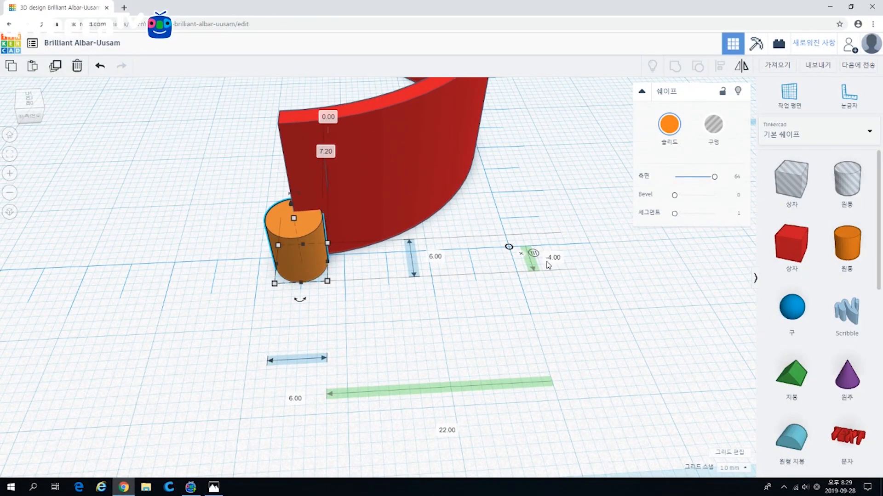
pyautogui.click(533, 253)
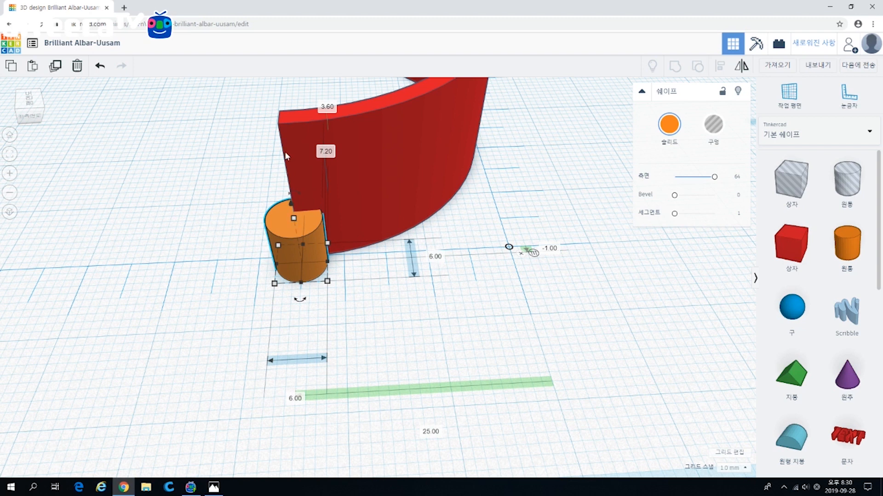
pyautogui.click(533, 253)
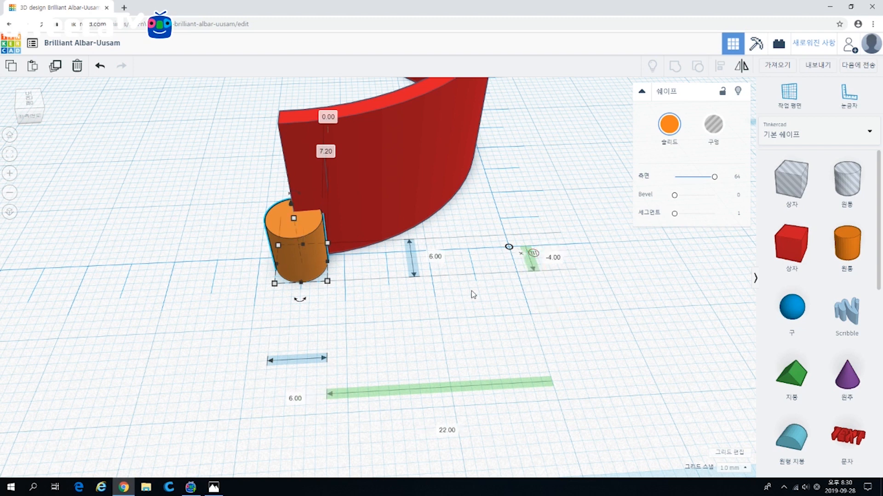
# Set the cylinder's height to 7.5 mm
pyautogui.moveTo(383, 334); pyautogui.dragTo(436, 363, button='right')
pyautogui.moveTo(332, 346); pyautogui.dragTo(323, 244, button='right')
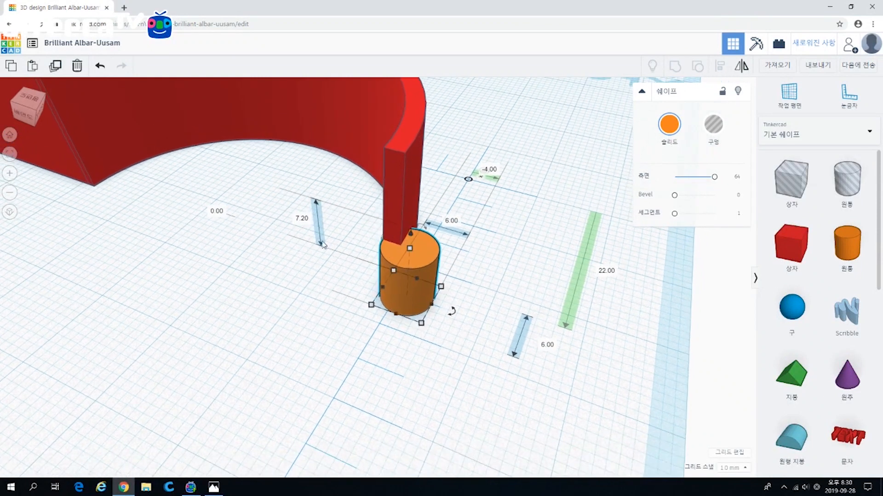
pyautogui.click(302, 220)
pyautogui.write('7.5')
pyautogui.press('Return')
pyautogui.click(353, 291)
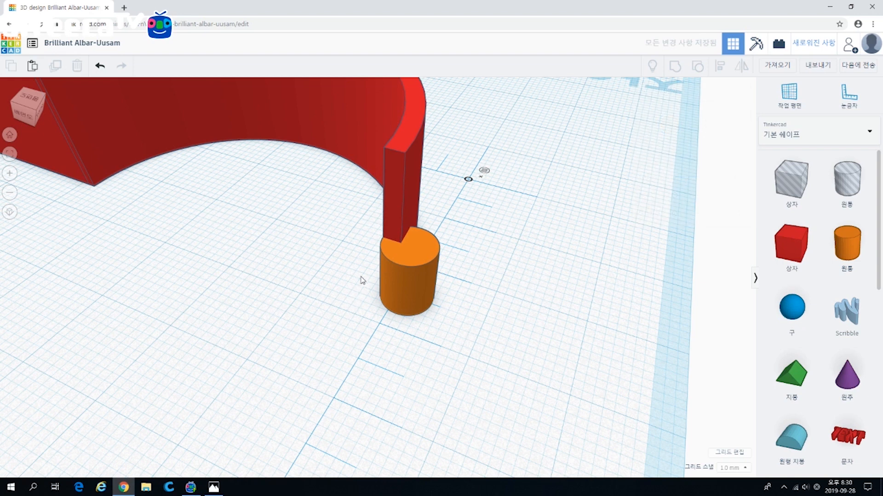
# Set the height of the cylinder at the half ring's free end to 8 mm
pyautogui.moveTo(365, 272); pyautogui.dragTo(398, 241, button='right')
pyautogui.moveTo(338, 266); pyautogui.dragTo(351, 317, button='right')
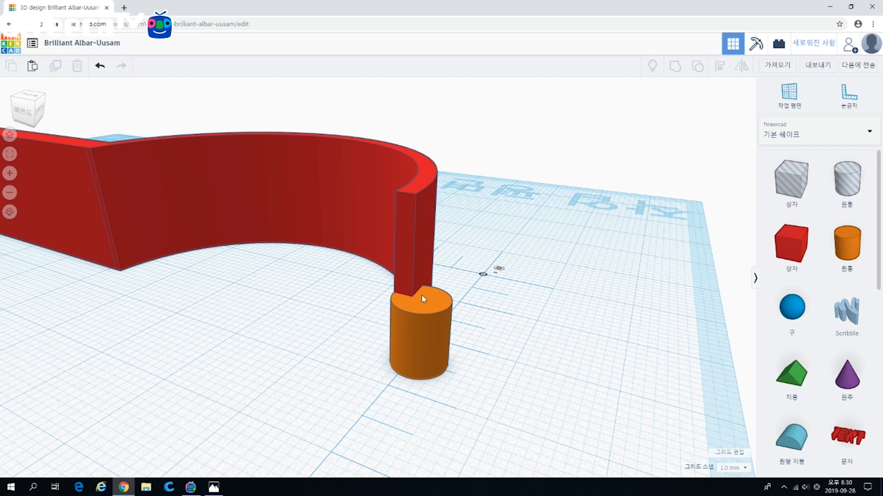
pyautogui.click(426, 302)
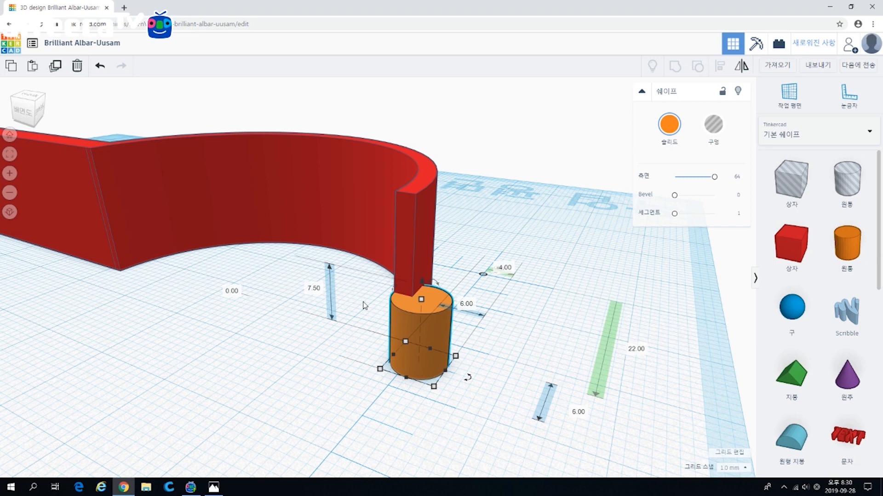
pyautogui.moveTo(357, 309); pyautogui.dragTo(400, 294, button='right')
pyautogui.click(391, 281)
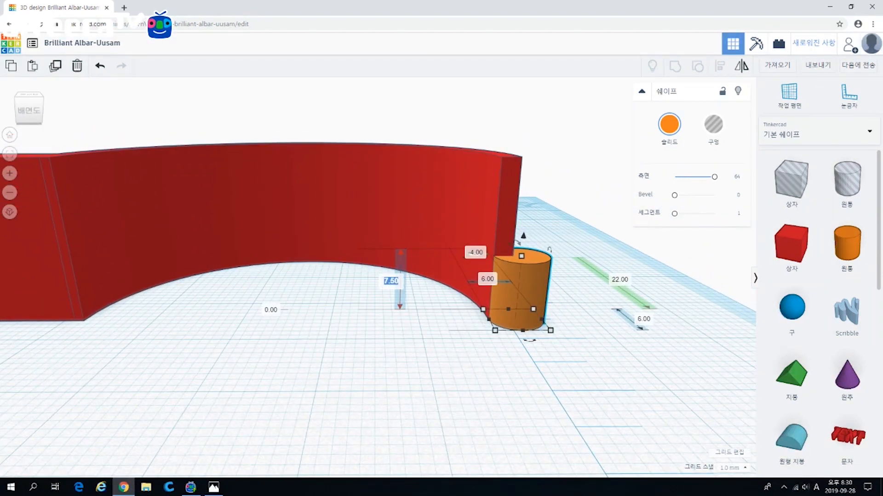
pyautogui.write('8')
pyautogui.press('Return')
pyautogui.click(422, 332)
pyautogui.moveTo(428, 330); pyautogui.dragTo(414, 371, button='right')
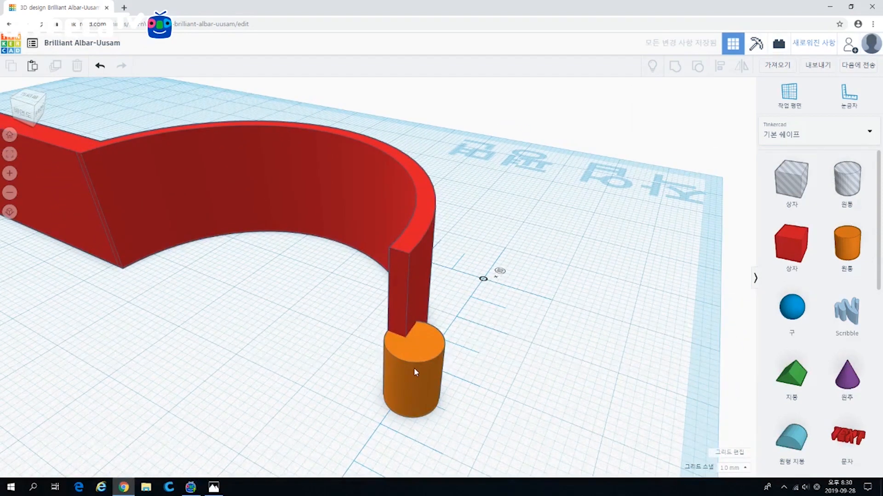
pyautogui.click(415, 371)
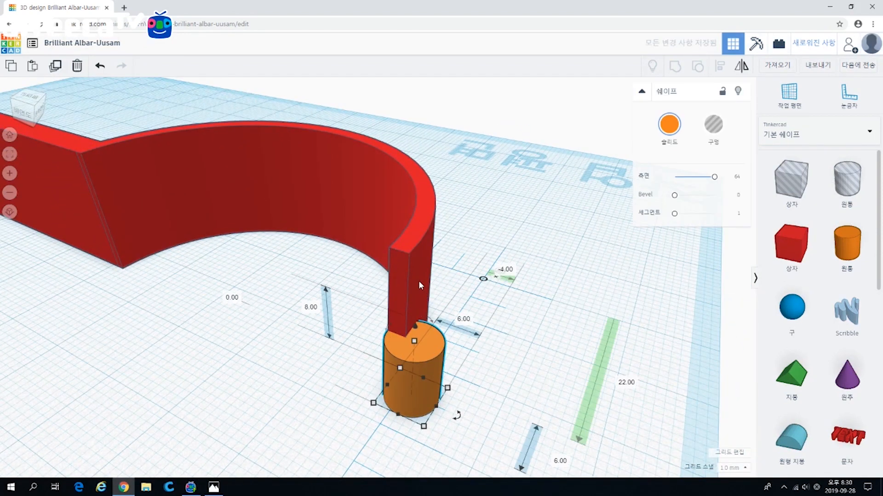
# Duplicate the hinge cylinder, raise the copy to 10 mm above the workplane, and turn it into a hole
pyautogui.click(419, 285)
pyautogui.click(503, 347)
pyautogui.click(424, 382)
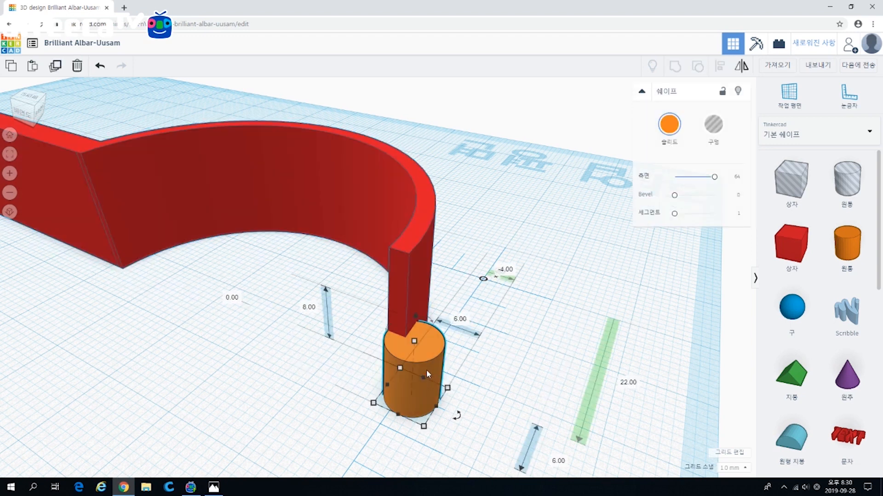
pyautogui.moveTo(417, 321); pyautogui.dragTo(424, 240)
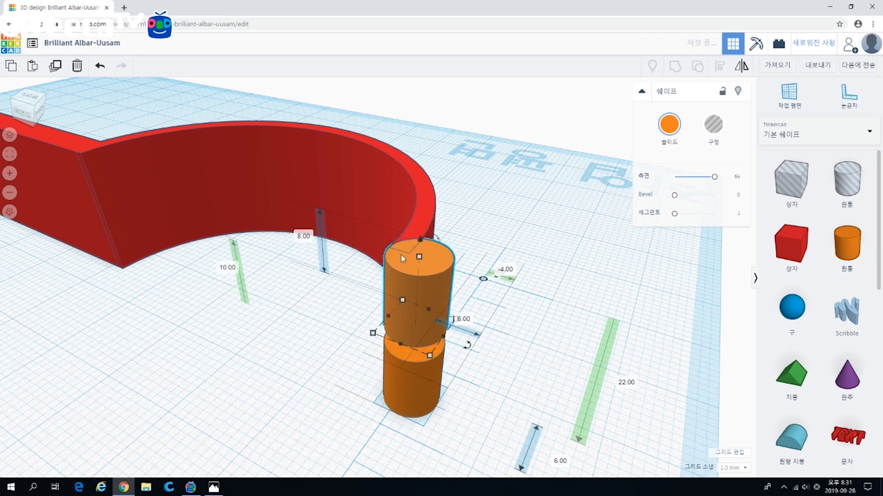
pyautogui.click(713, 125)
pyautogui.moveTo(603, 247); pyautogui.dragTo(565, 290, button='right')
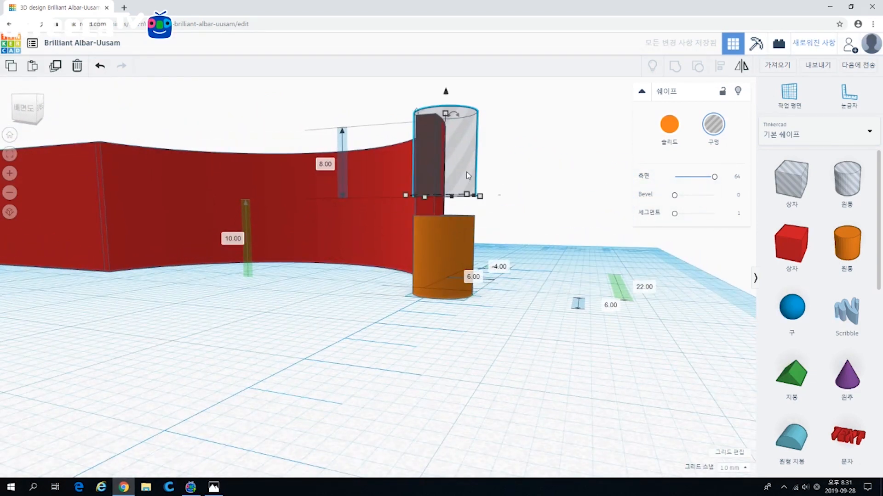
pyautogui.moveTo(516, 222); pyautogui.dragTo(435, 178, button='right')
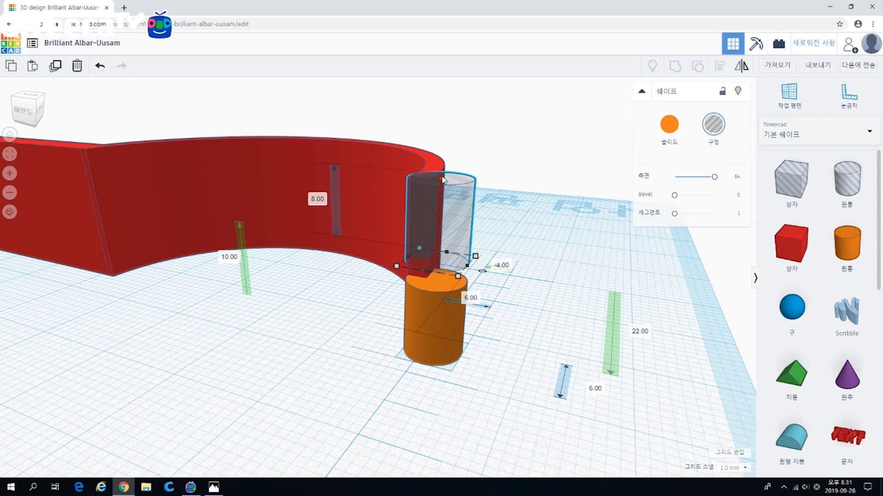
# Lower the hole cylinder to 8 mm above the workplane and set its height to 10 mm
pyautogui.hotkey('ctrl', 'Down')
pyautogui.hotkey('ctrl', 'Down')
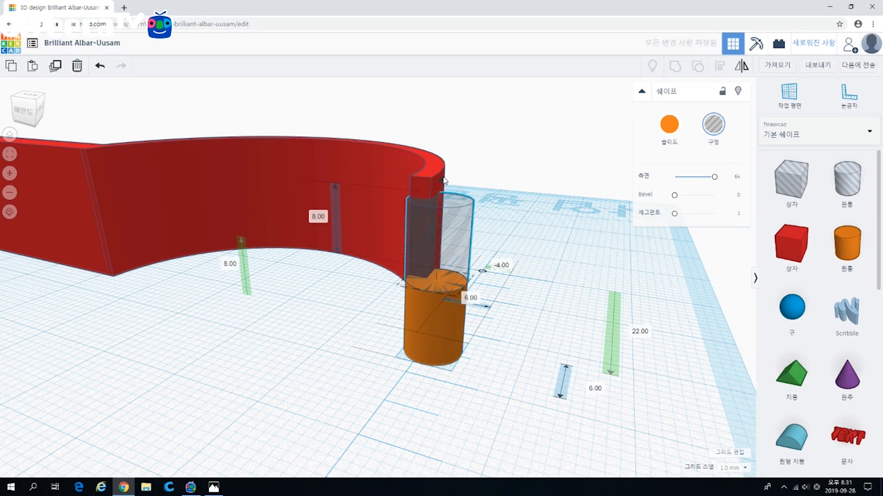
pyautogui.hotkey('ctrl', 'Up')
pyautogui.hotkey('ctrl', 'Up')
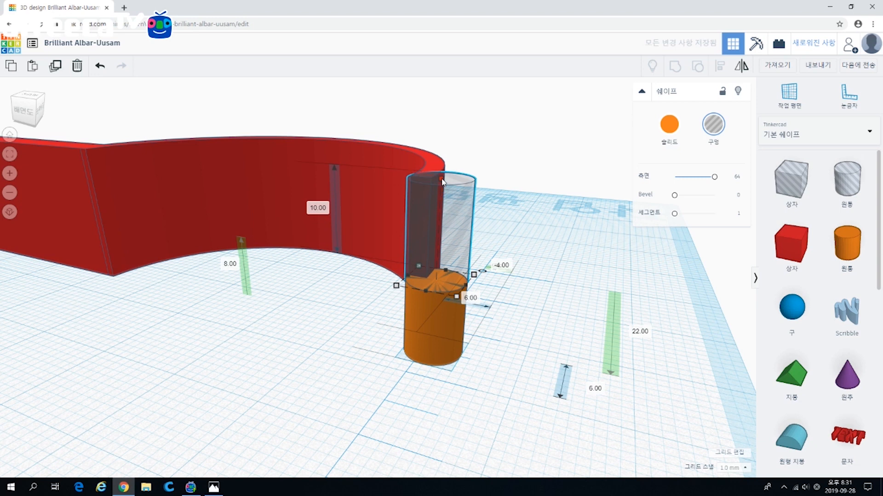
pyautogui.moveTo(343, 303); pyautogui.dragTo(371, 279, button='right')
pyautogui.scroll(3, 364, 289)
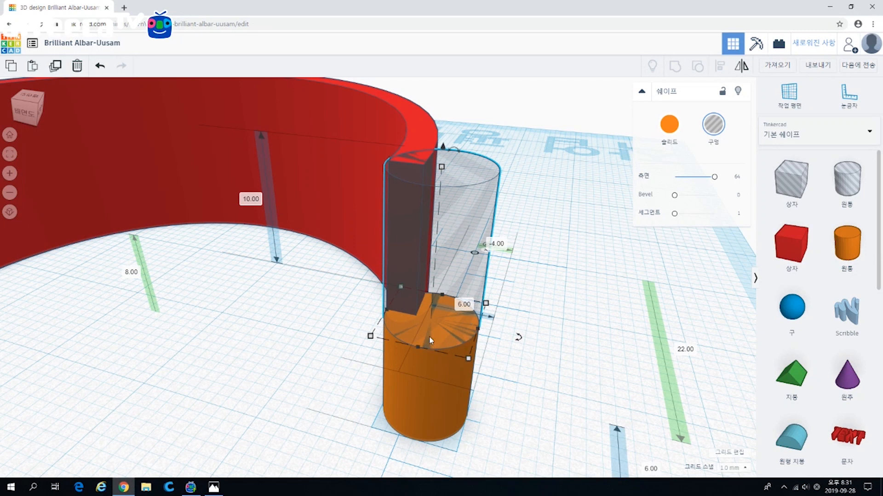
# Set the hole cylinder's length and width to 6.5 mm
pyautogui.click(464, 305)
pyautogui.write('6')
pyautogui.press('Return')
pyautogui.click(465, 305)
pyautogui.write('6')
pyautogui.press('Return')
pyautogui.click(468, 307)
pyautogui.click(474, 305)
pyautogui.click(474, 298)
pyautogui.write('6.5')
pyautogui.press('Return')
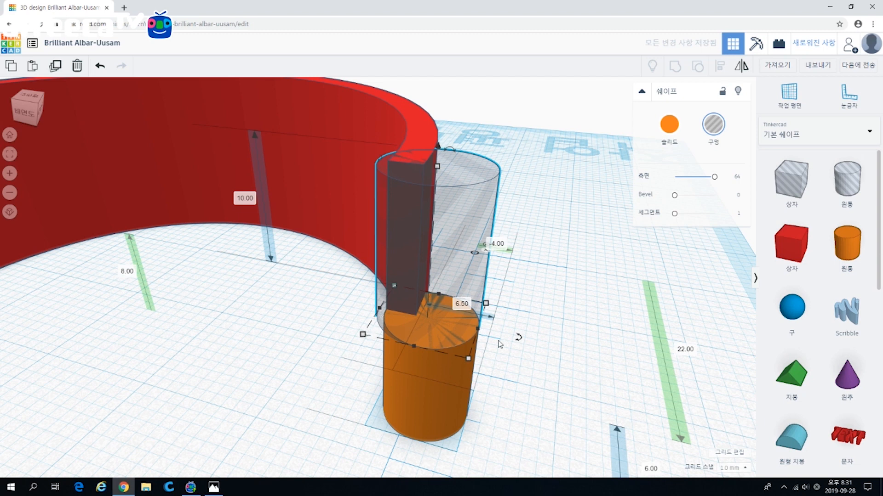
pyautogui.moveTo(500, 345); pyautogui.dragTo(639, 380, button='right')
pyautogui.click(688, 428)
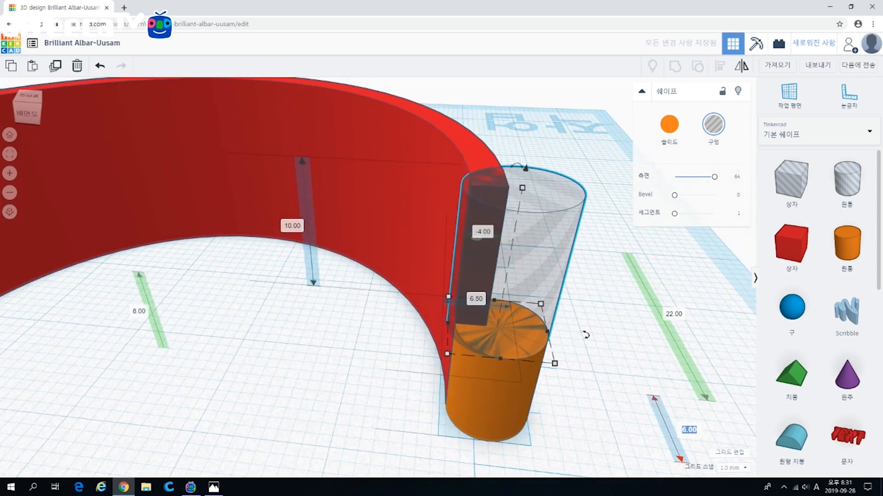
pyautogui.write('6.5')
pyautogui.press('Return')
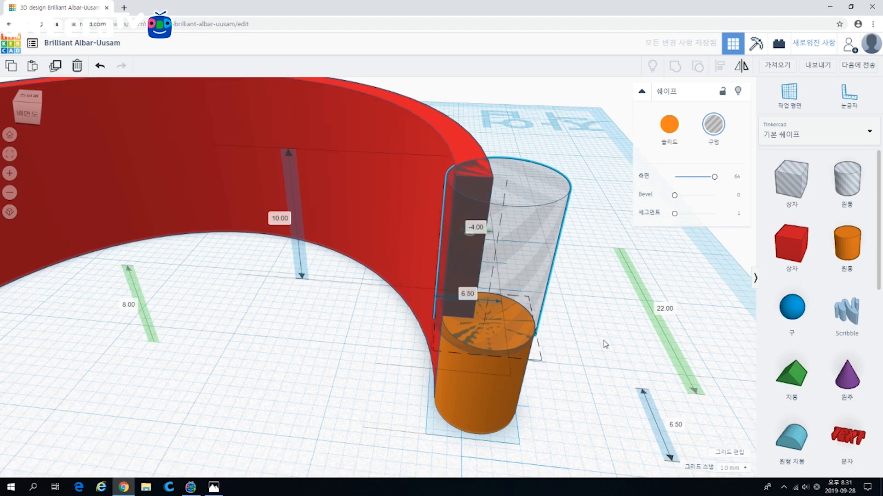
# Try ruler offsets of -3.5 mm and -4.5 mm for the hole cylinder in place of its -4 mm offset
pyautogui.moveTo(605, 344); pyautogui.dragTo(500, 336, button='middle')
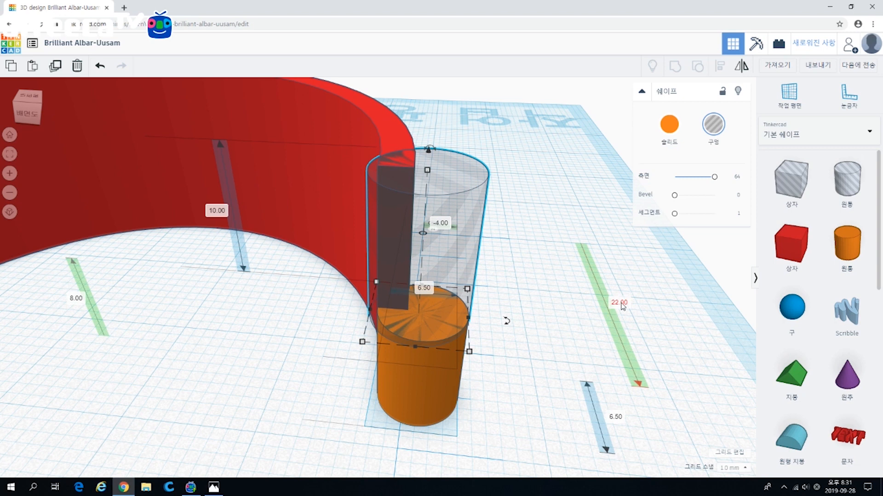
pyautogui.moveTo(557, 322); pyautogui.dragTo(492, 321, button='right')
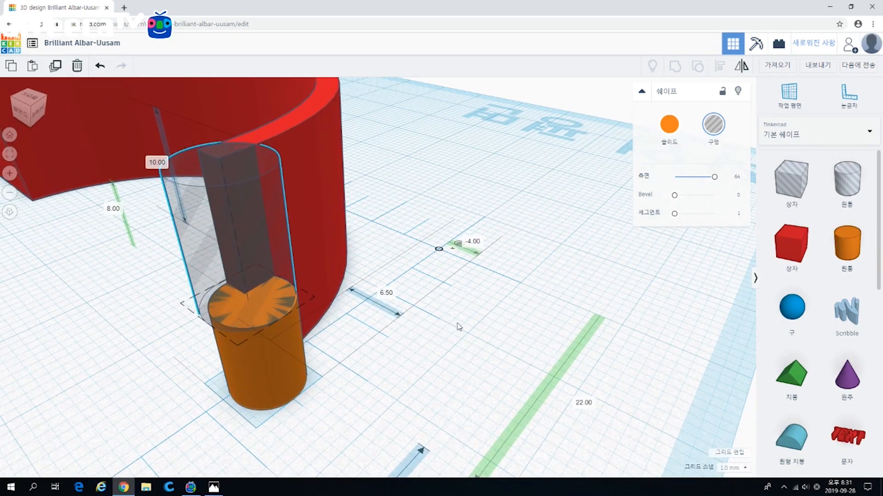
pyautogui.moveTo(459, 326); pyautogui.dragTo(503, 307, button='middle')
pyautogui.click(501, 232)
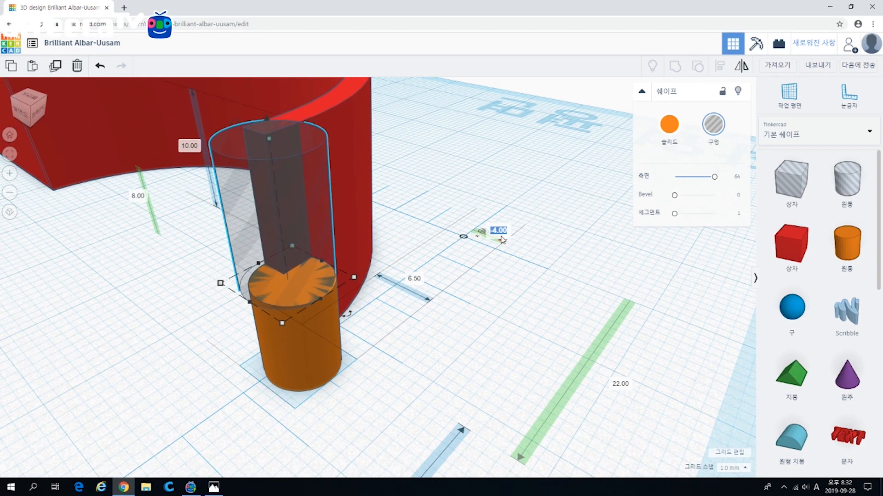
pyautogui.write('-3')
pyautogui.press('Return')
pyautogui.write('5')
pyautogui.press('Return')
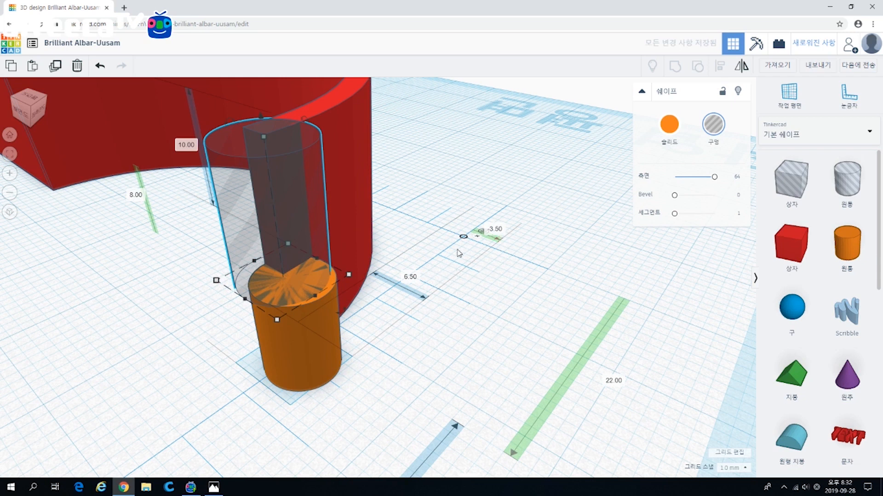
pyautogui.click(502, 231)
pyautogui.write('-4.5')
pyautogui.press('Return')
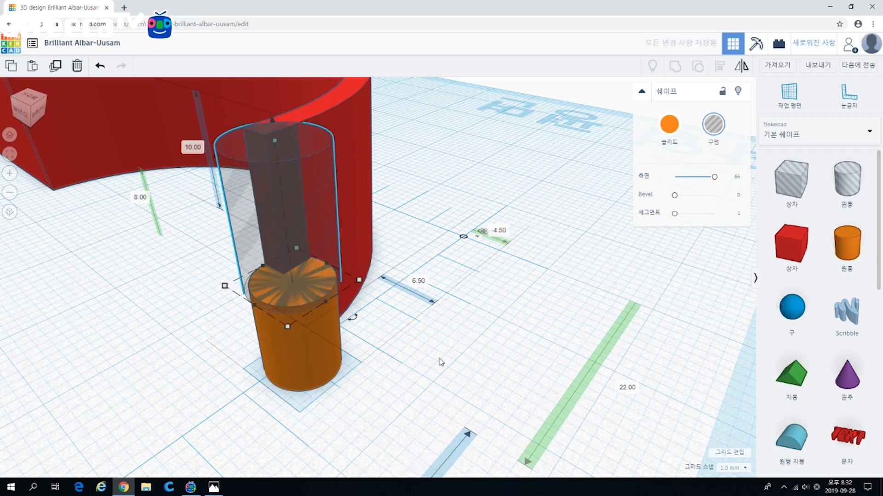
# Change the hole cylinder's 22 mm ruler offset to 21.75 mm to centre it over the hinge cylinder
pyautogui.moveTo(440, 362); pyautogui.dragTo(362, 452, button='right')
pyautogui.click(429, 456)
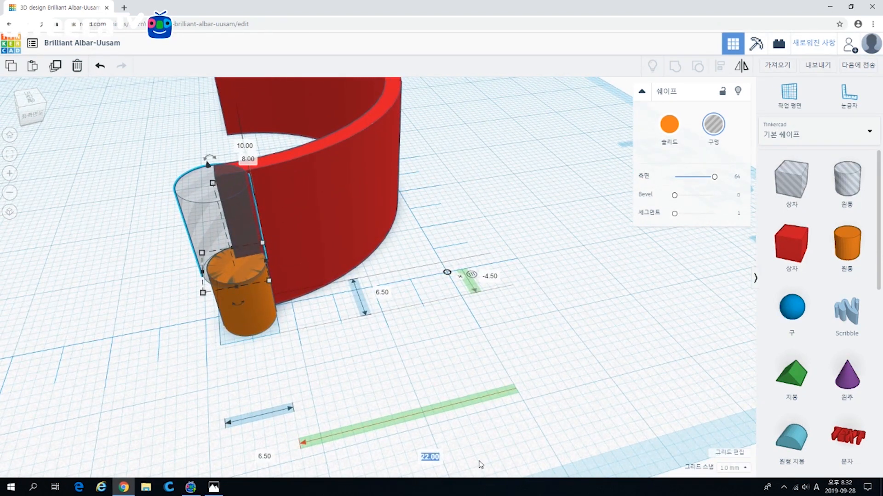
pyautogui.write('21.5')
pyautogui.press('Return')
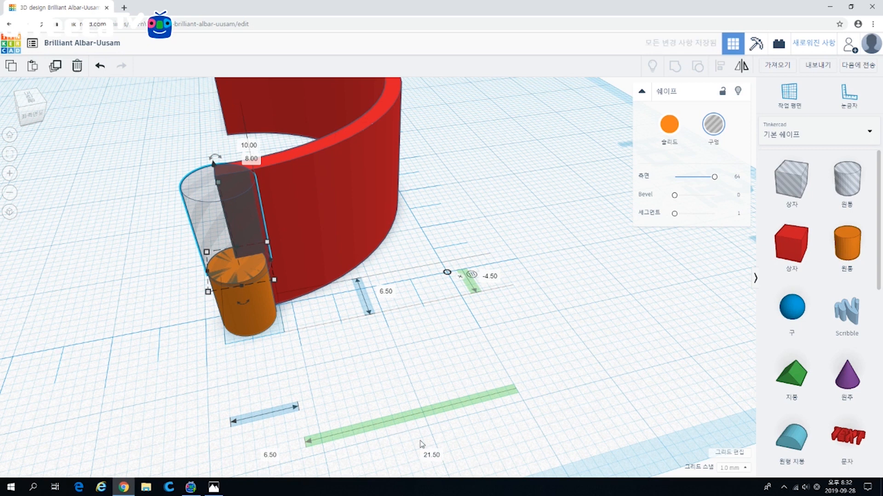
pyautogui.click(427, 454)
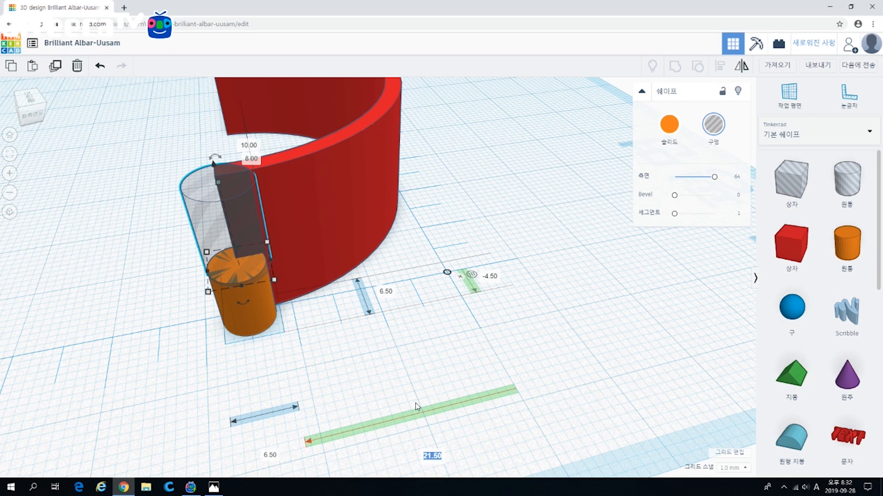
pyautogui.write('21.75')
pyautogui.press('Return')
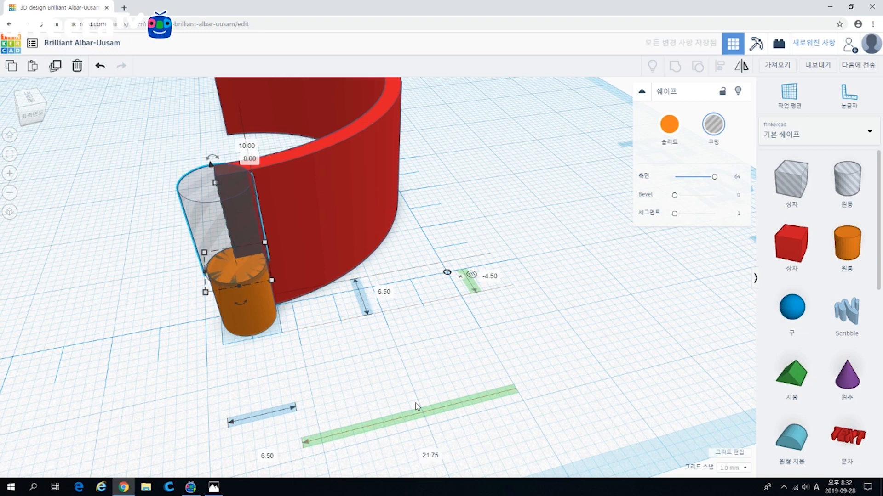
# Set the hole cylinder's negative ruler offset to -4.25 mm
pyautogui.moveTo(329, 351); pyautogui.dragTo(477, 384, button='right')
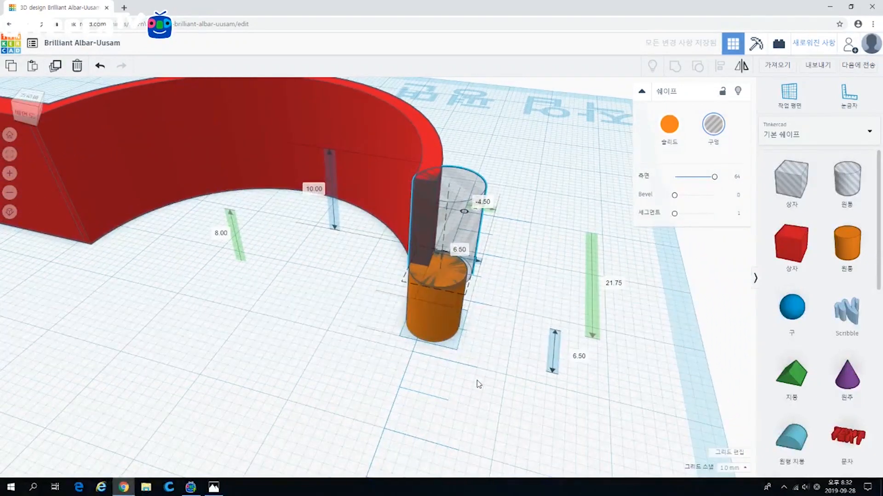
pyautogui.click(504, 217)
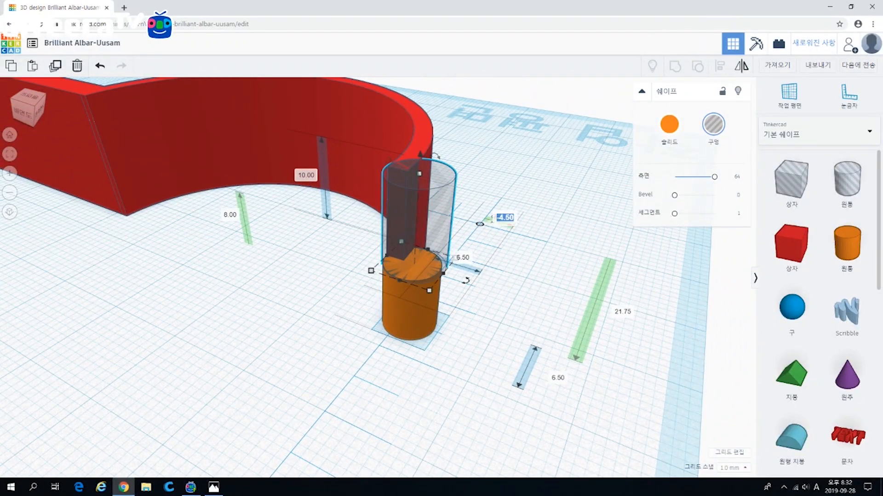
pyautogui.click(502, 217)
pyautogui.press('Return')
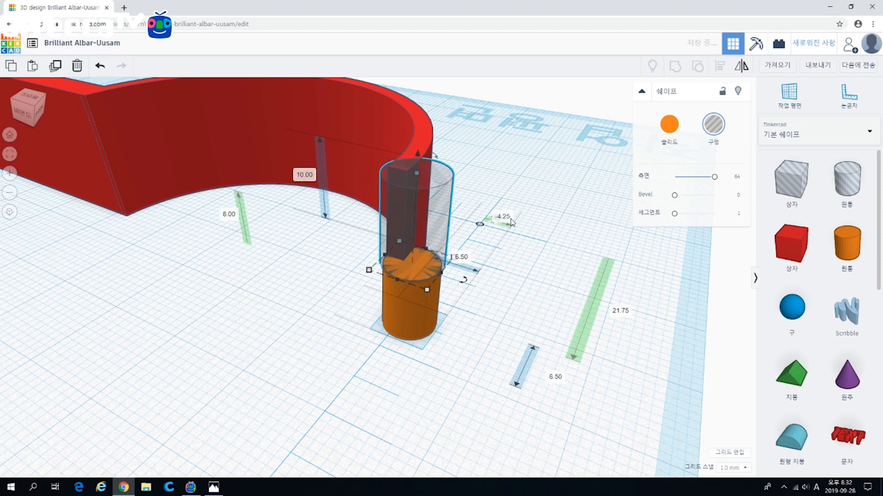
# Group the hole cylinder with the red half ring to cut a clearance above the hinge cylinder, and inspect the cut
pyautogui.click(516, 296)
pyautogui.moveTo(515, 296); pyautogui.dragTo(457, 239, button='right')
pyautogui.click(457, 239)
pyautogui.keyDown('shift'); pyautogui.click(446, 116); pyautogui.keyUp('shift')
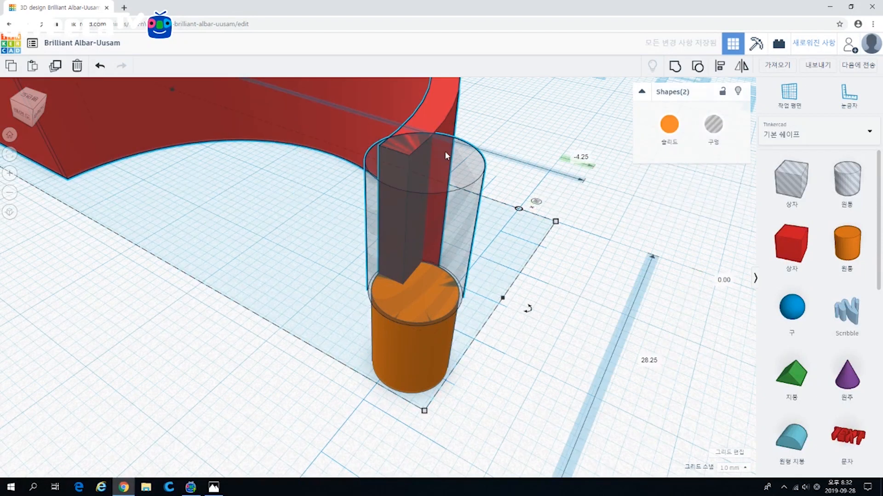
pyautogui.click(675, 68)
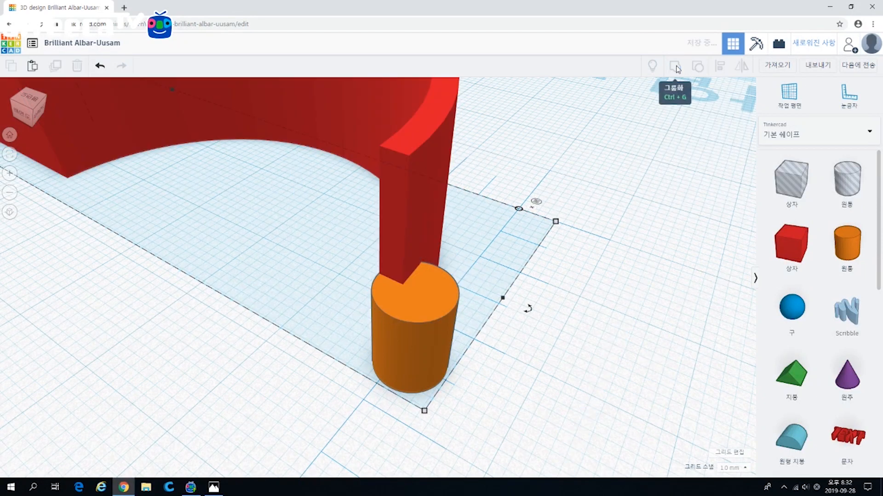
pyautogui.click(507, 272)
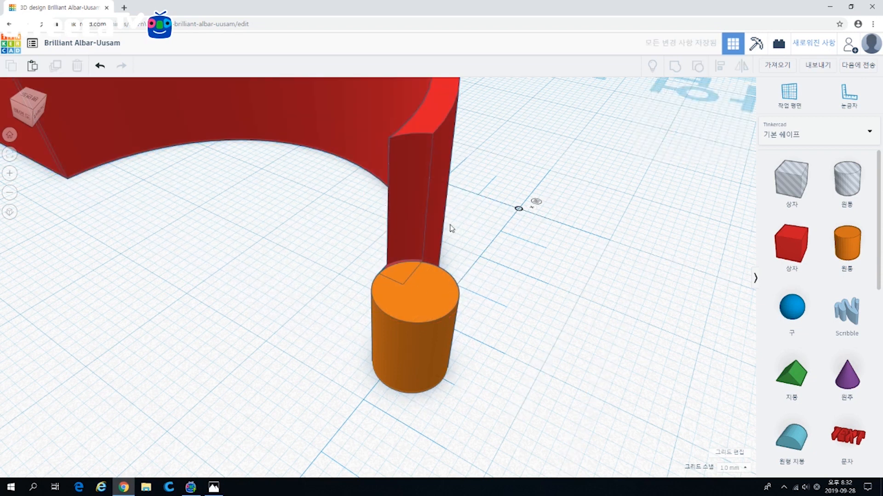
pyautogui.scroll(3, 407, 272)
pyautogui.scroll(2, 412, 272)
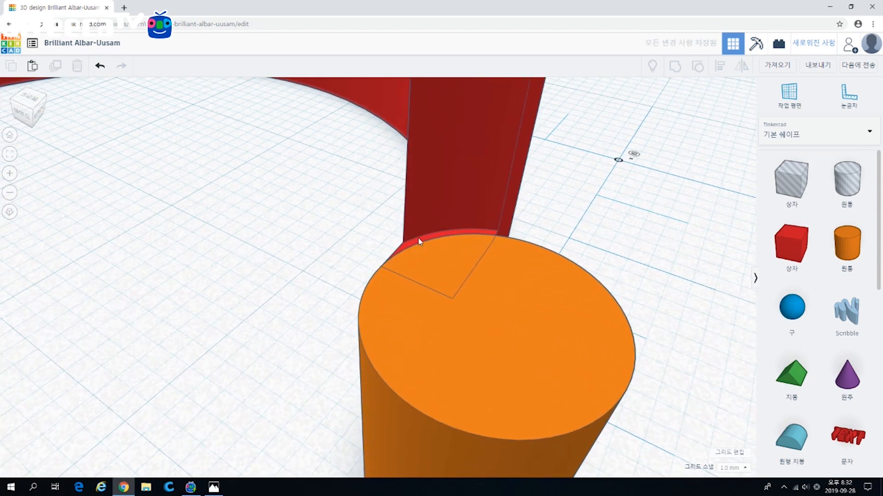
pyautogui.scroll(-5, 425, 236)
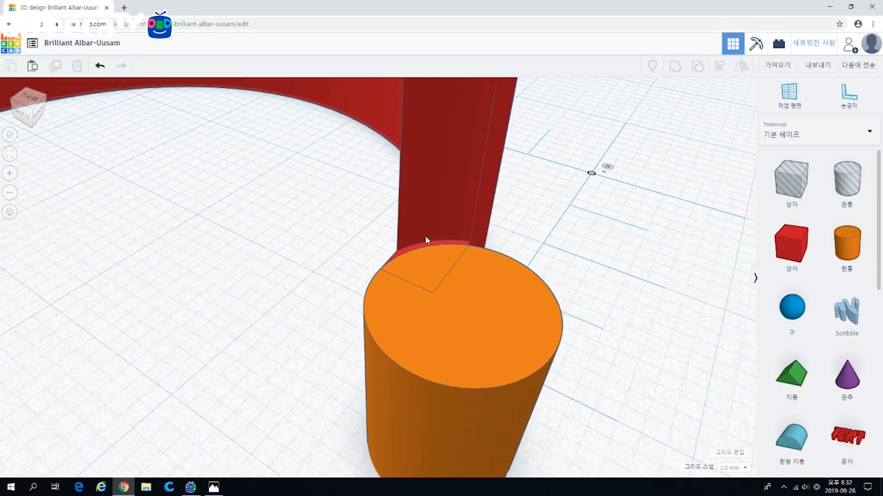
pyautogui.scroll(-4, 425, 236)
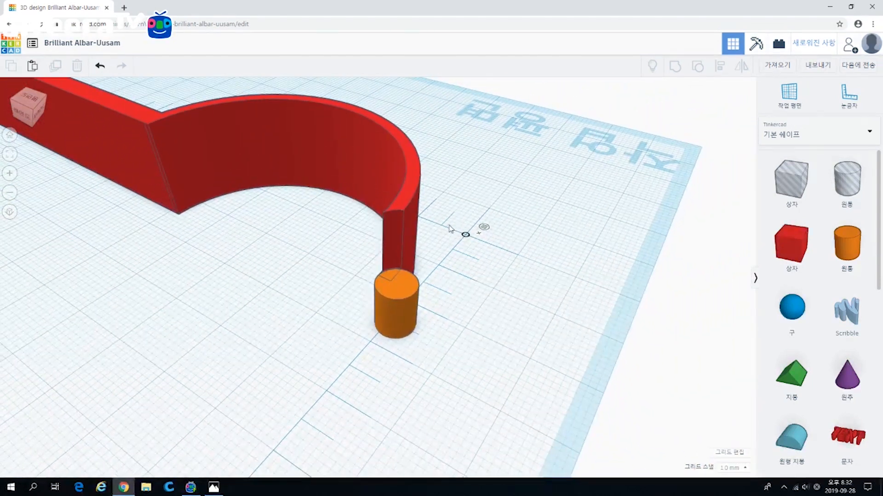
# Duplicate the hinge cylinder and resize the copy into a thin pin about 3.5 mm across and 14.67 mm high
pyautogui.moveTo(444, 226); pyautogui.dragTo(470, 267, button='middle')
pyautogui.moveTo(460, 286); pyautogui.dragTo(449, 299, button='right')
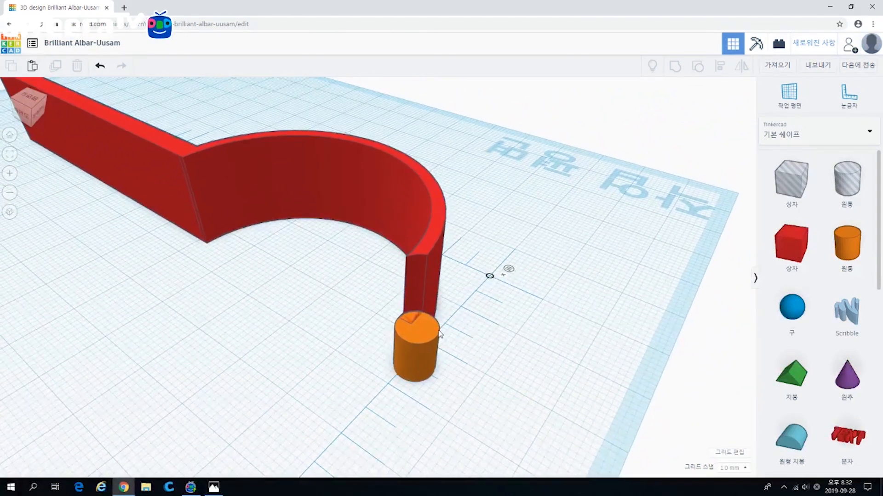
pyautogui.click(436, 335)
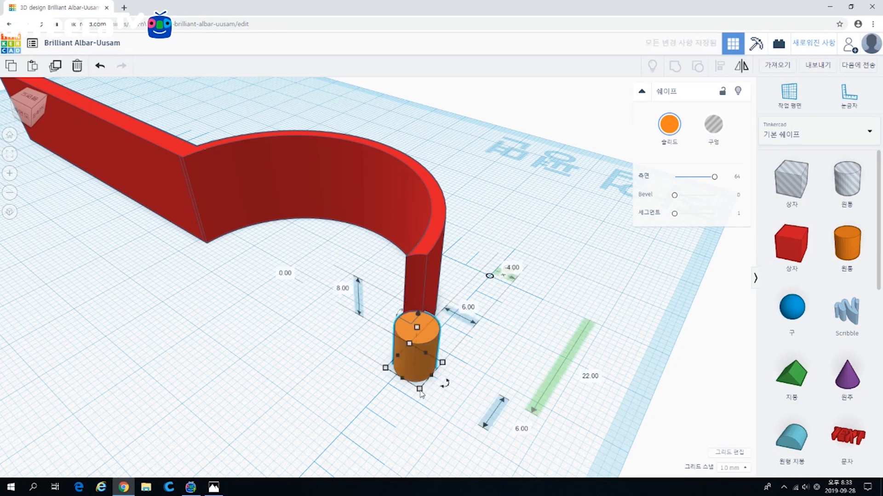
pyautogui.keyDown('shift'); pyautogui.moveTo(420, 389); pyautogui.dragTo(420, 385); pyautogui.keyUp('shift')
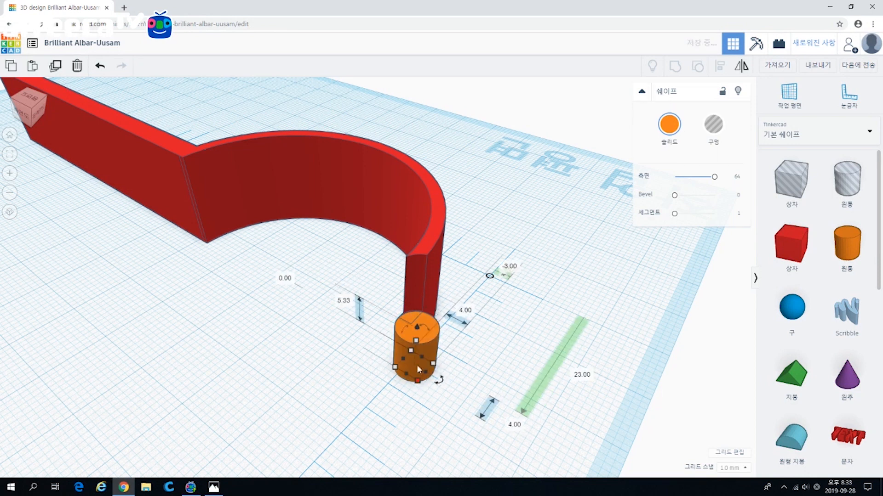
pyautogui.keyDown('shift'); pyautogui.moveTo(416, 341); pyautogui.dragTo(419, 277); pyautogui.keyUp('shift')
pyautogui.hotkey('ctrl', 'z')
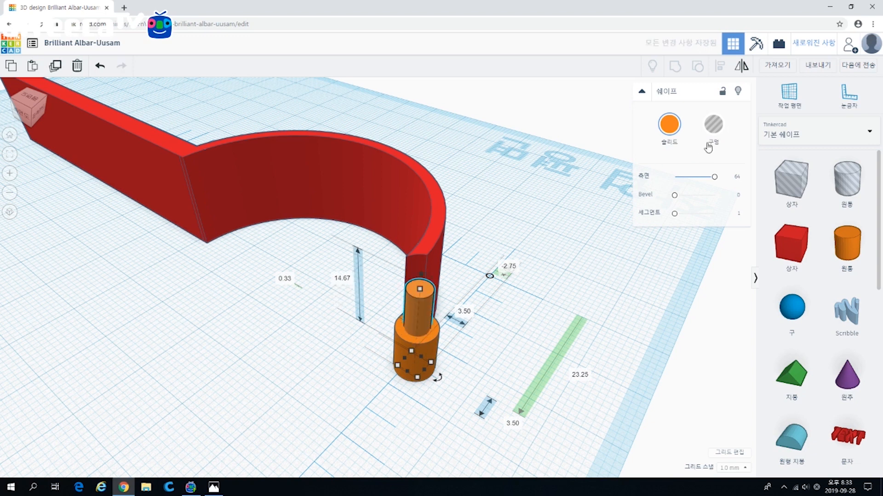
# Turn the thin inner cylinder into a hole and set its length and width to 2.5 mm
pyautogui.click(709, 147)
pyautogui.click(463, 313)
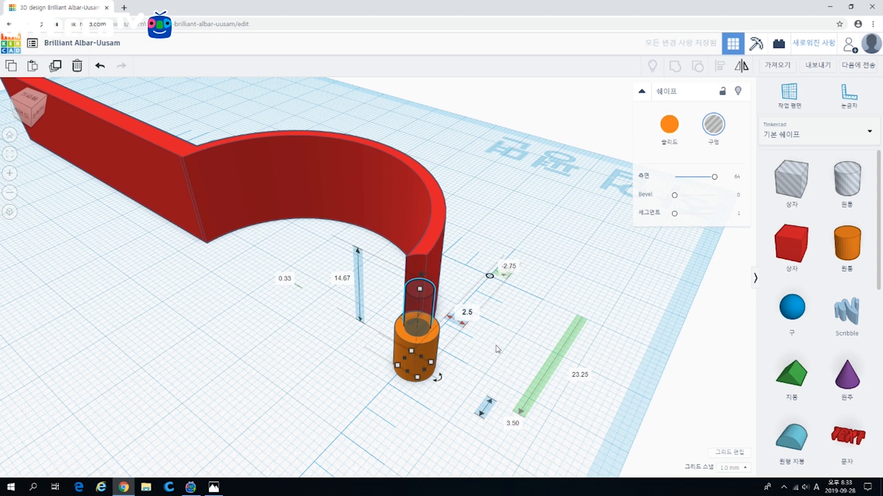
pyautogui.write('2.5')
pyautogui.press('Return')
pyautogui.click(512, 424)
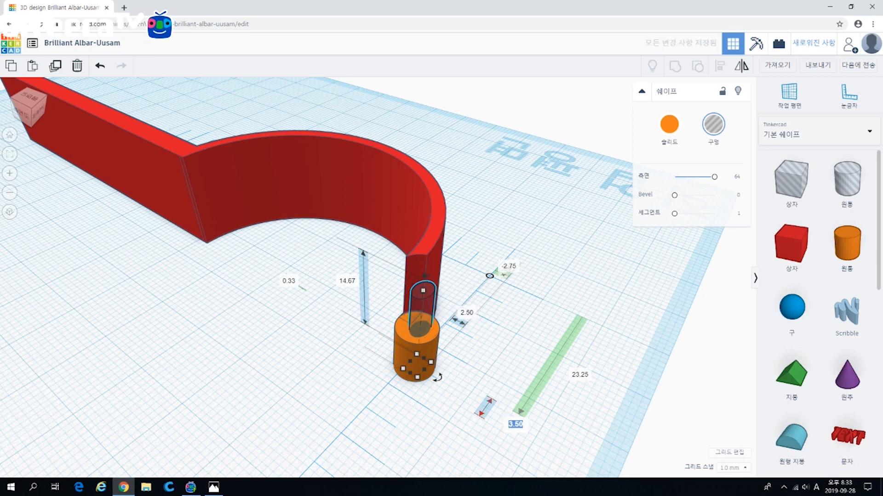
pyautogui.write('2.5')
pyautogui.press('Return')
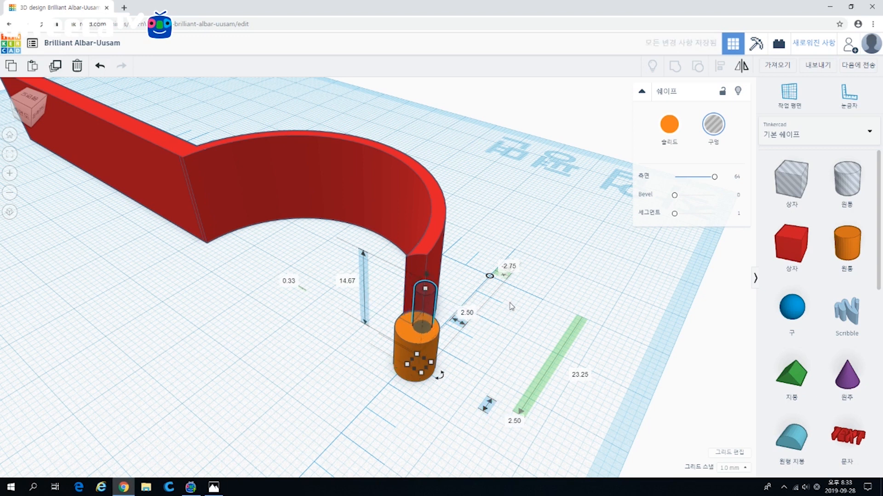
# Set the pin hole's long ruler offset to 25 mm with the ruler measuring to the edge
pyautogui.moveTo(522, 325); pyautogui.dragTo(440, 333, button='right')
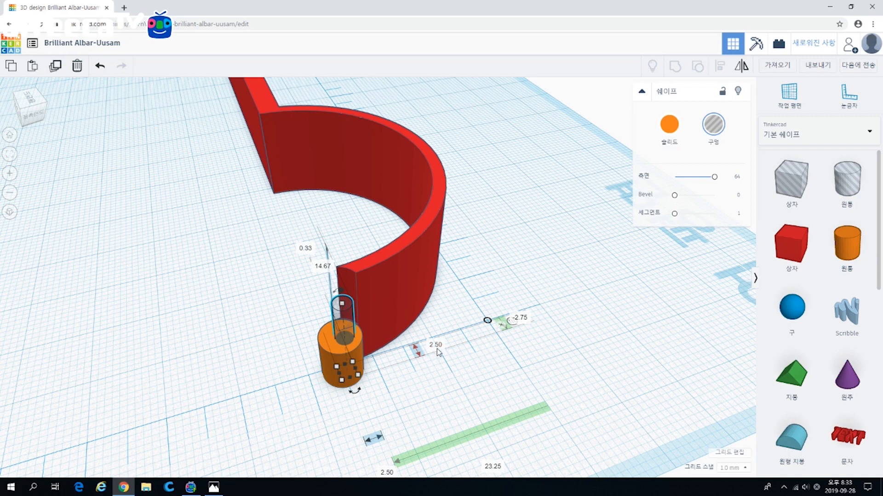
pyautogui.click(514, 323)
pyautogui.press('Tab')
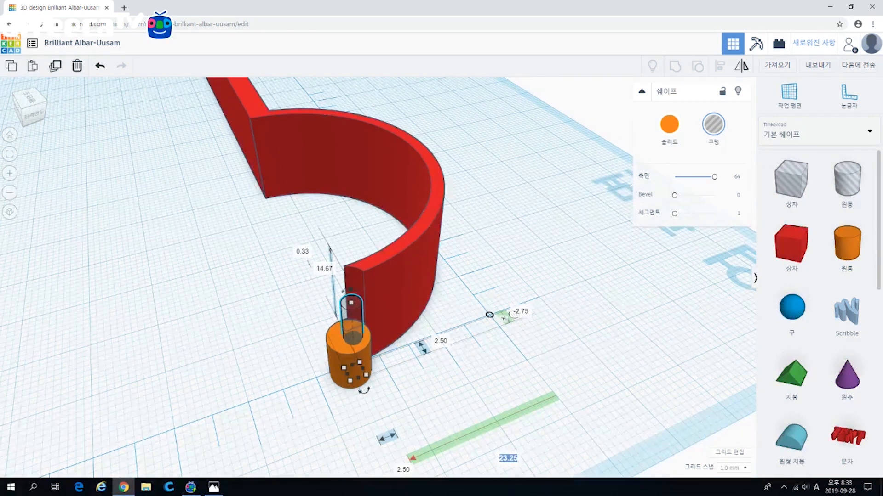
pyautogui.write('25')
pyautogui.press('Return')
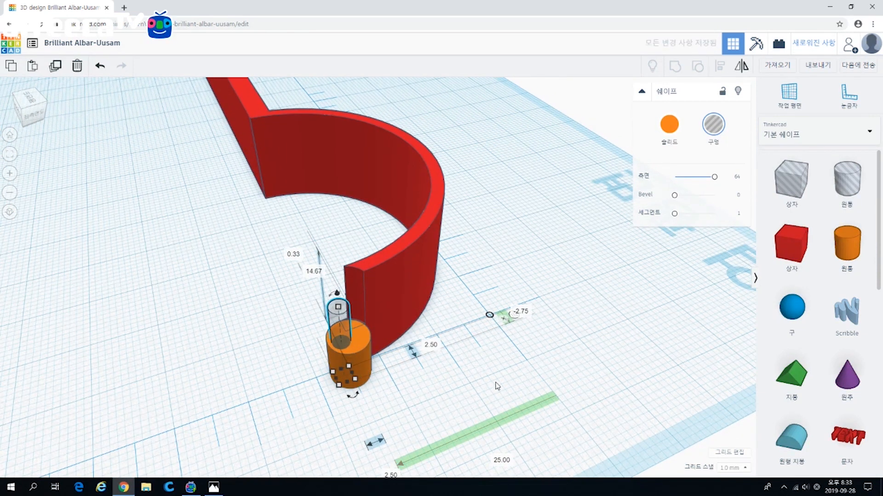
# Switch the ruler to midpoint measuring and set the pin hole's long offset to 25 mm
pyautogui.moveTo(499, 390); pyautogui.dragTo(464, 385, button='right')
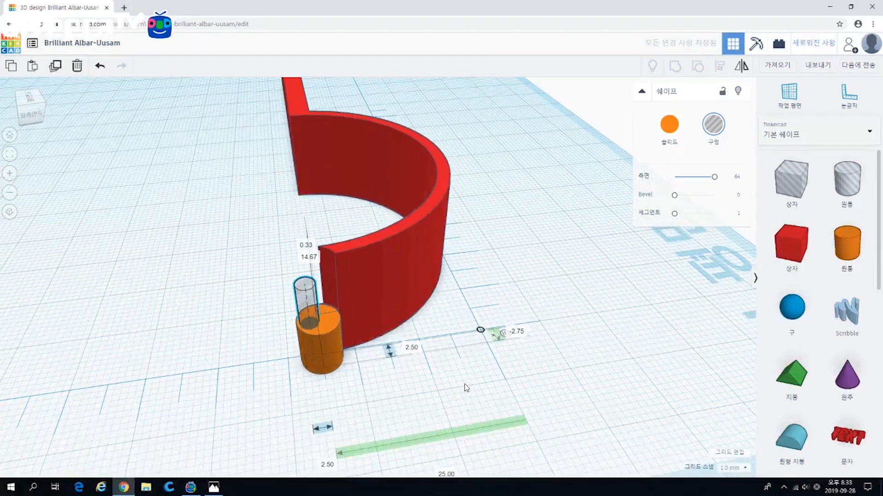
pyautogui.click(505, 334)
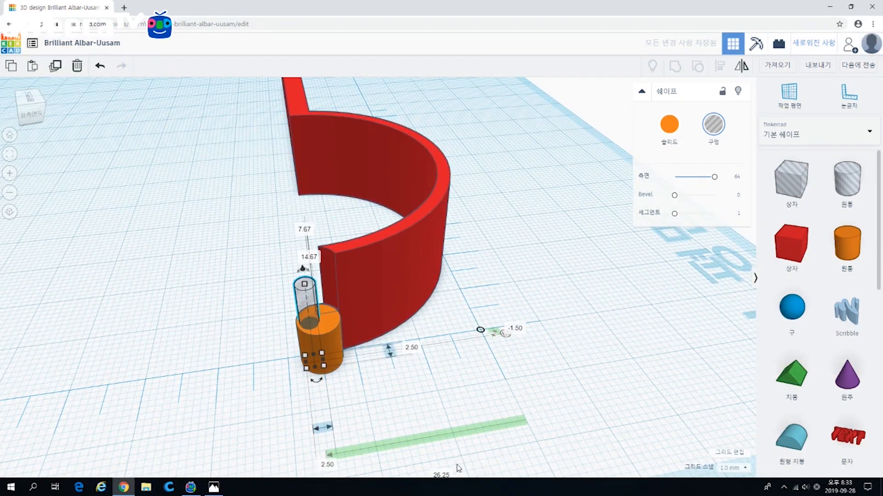
pyautogui.click(441, 475)
pyautogui.write('25')
pyautogui.press('Return')
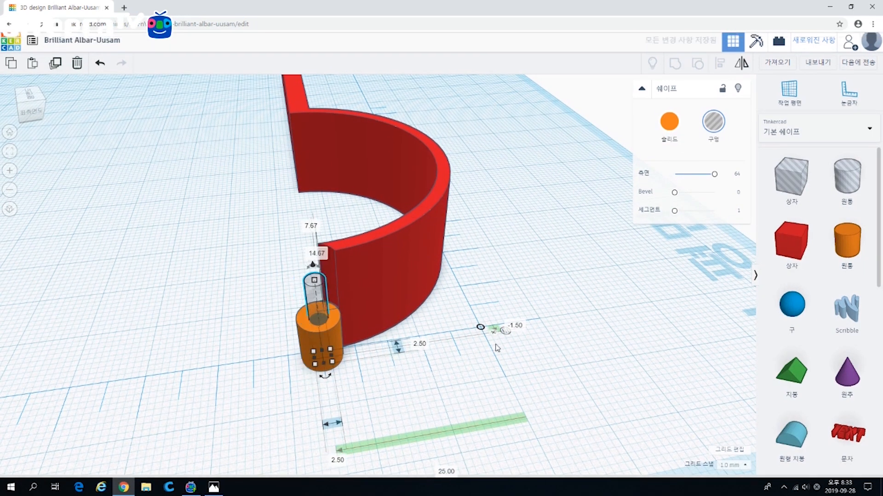
# Switch the ruler back to edge measuring and set the pin hole's negative offset to 0
pyautogui.click(505, 332)
pyautogui.click(518, 330)
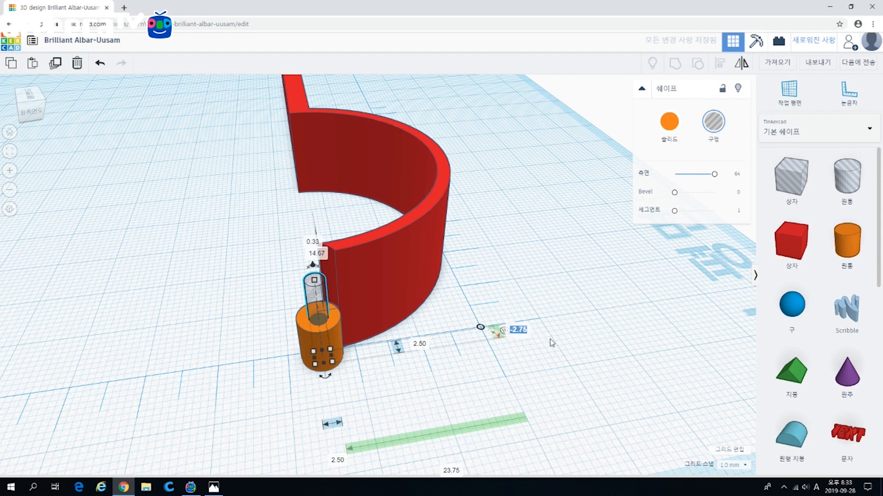
pyautogui.moveTo(420, 401); pyautogui.dragTo(558, 398, button='right')
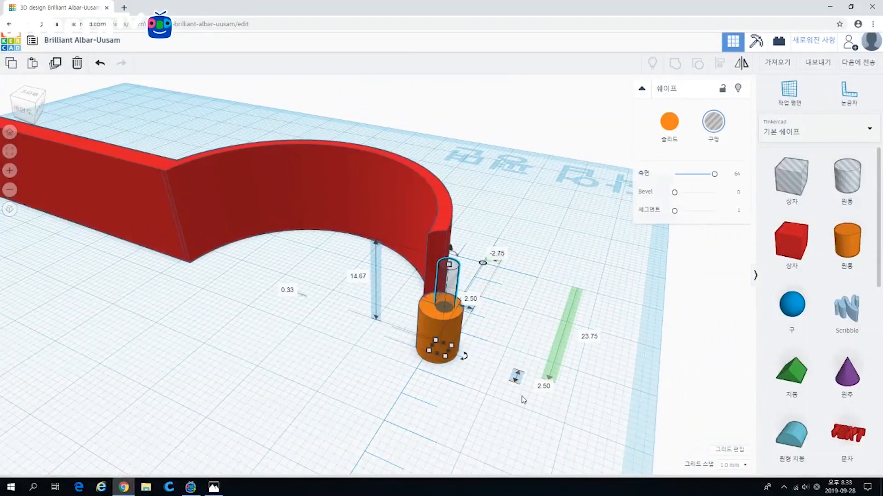
pyautogui.click(498, 254)
pyautogui.write('0')
pyautogui.press('Return')
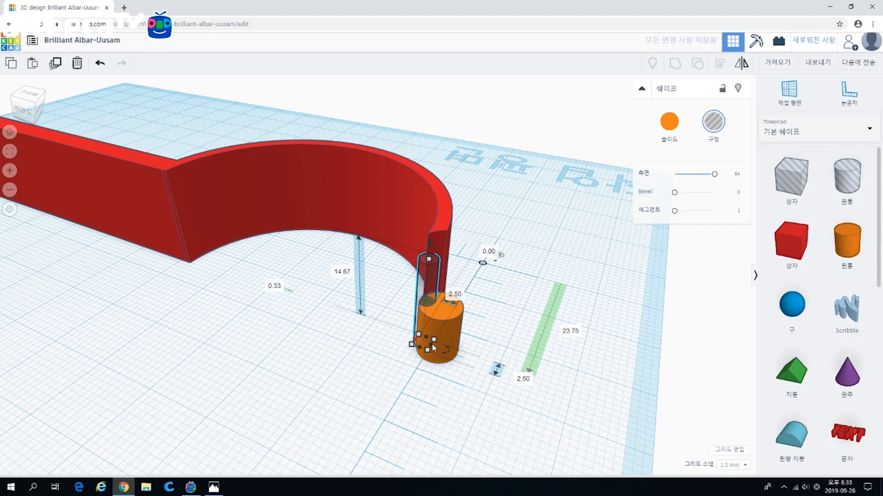
# Move the pin hole back inside the hinge cylinder, to a ruler offset of -2 mm
pyautogui.moveTo(434, 348); pyautogui.dragTo(461, 357)
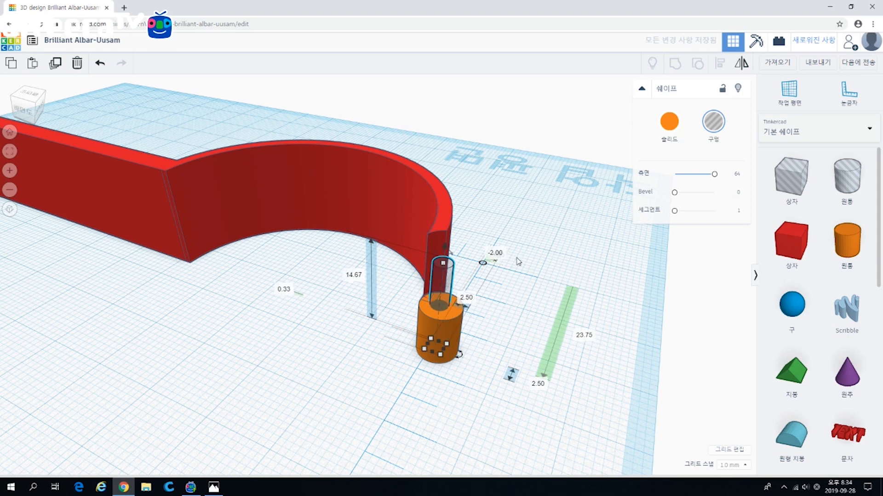
pyautogui.click(500, 255)
pyautogui.scroll(3, 503, 308)
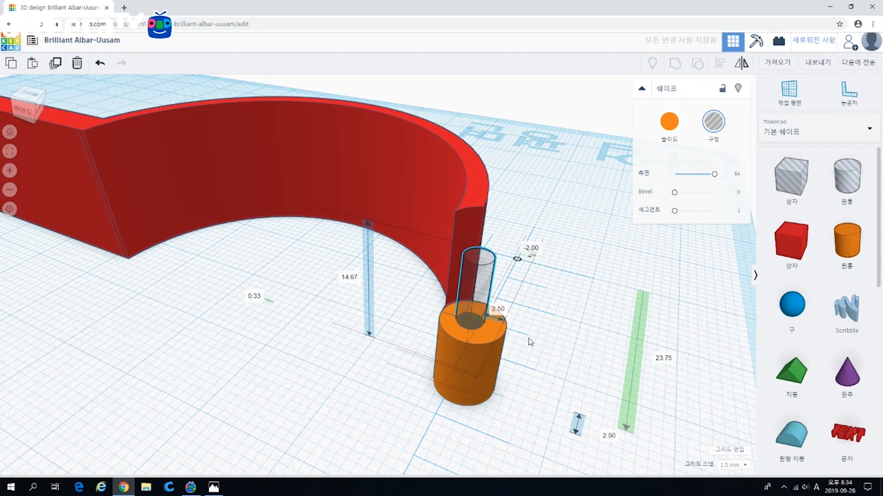
# Switch the ruler to midpoint measuring and check the hinge cylinder's centre offset
pyautogui.moveTo(507, 317); pyautogui.dragTo(217, 295, button='right')
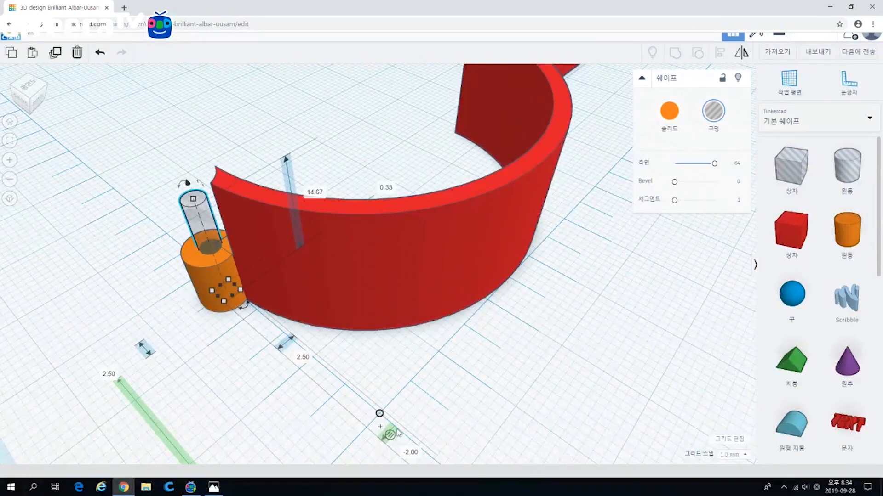
pyautogui.scroll(5, 404, 389)
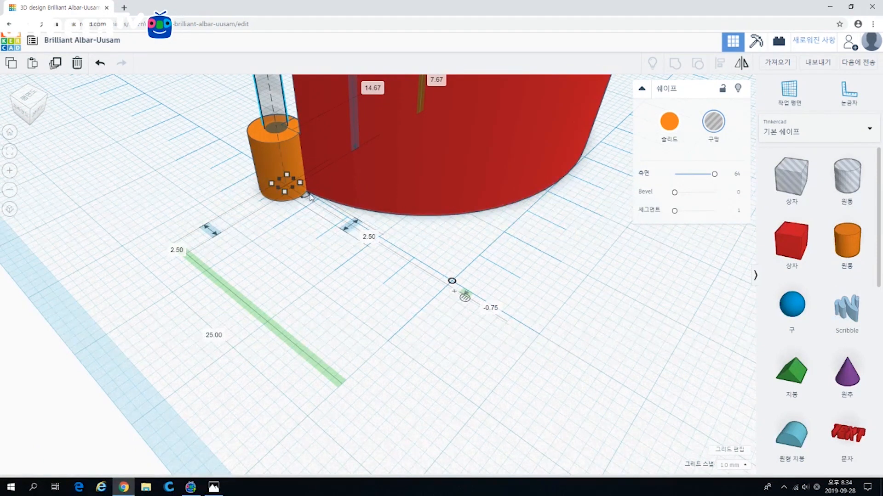
pyautogui.click(274, 159)
pyautogui.moveTo(269, 207); pyautogui.dragTo(289, 241, button='middle')
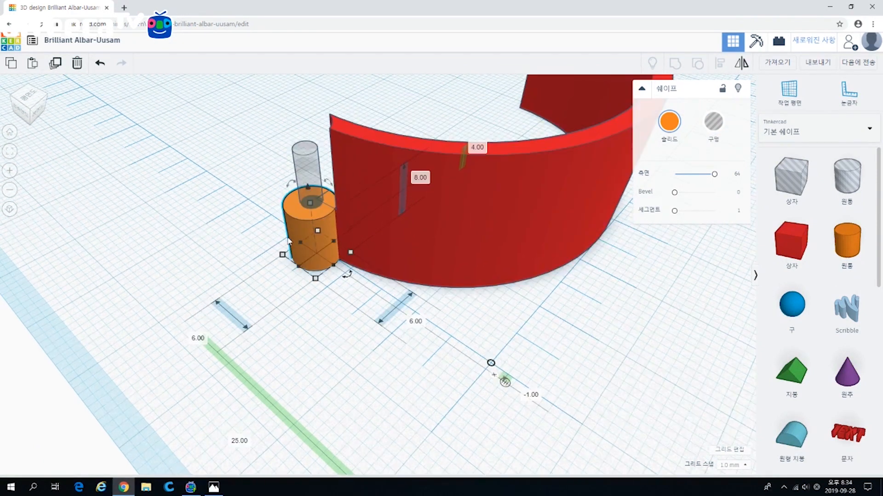
# Try a midpoint offset of -13 mm for the pin hole and undo it
pyautogui.click(313, 173)
pyautogui.click(531, 394)
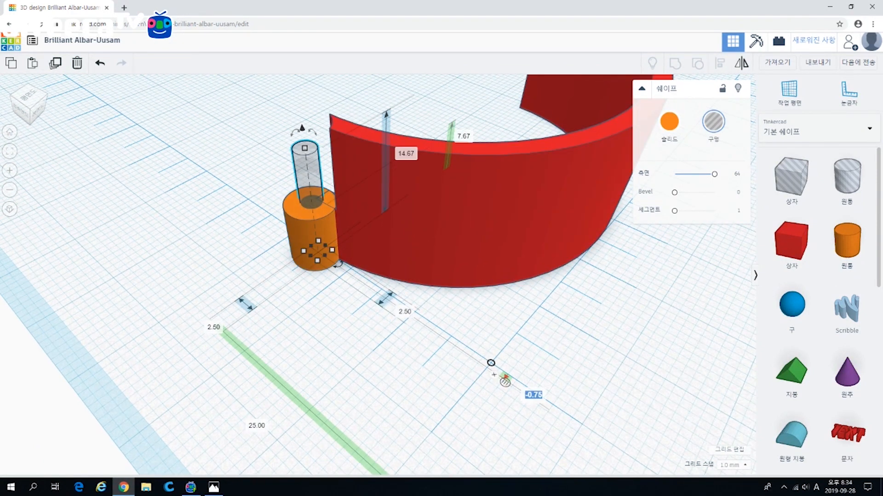
pyautogui.write('-13')
pyautogui.press('Return')
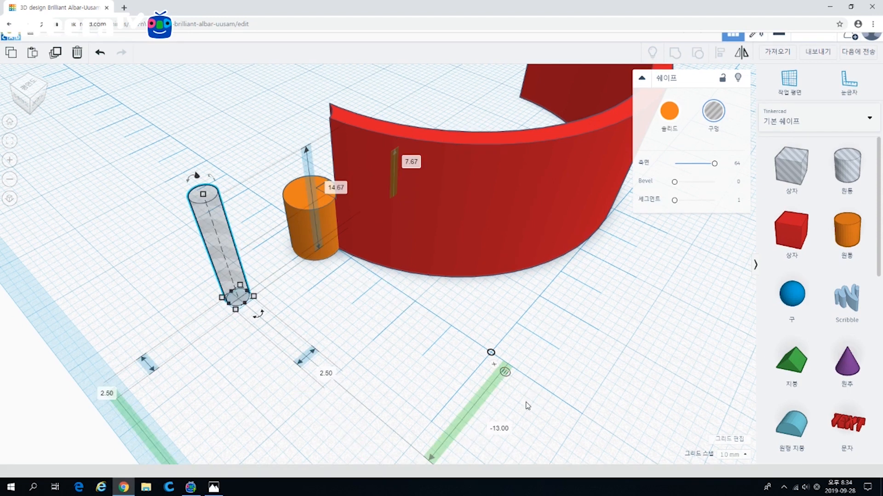
pyautogui.hotkey('ctrl', 'z')
# Set the pin hole's negative midpoint offset to -1 mm and check its centring in the hinge cylinder
pyautogui.click(537, 396)
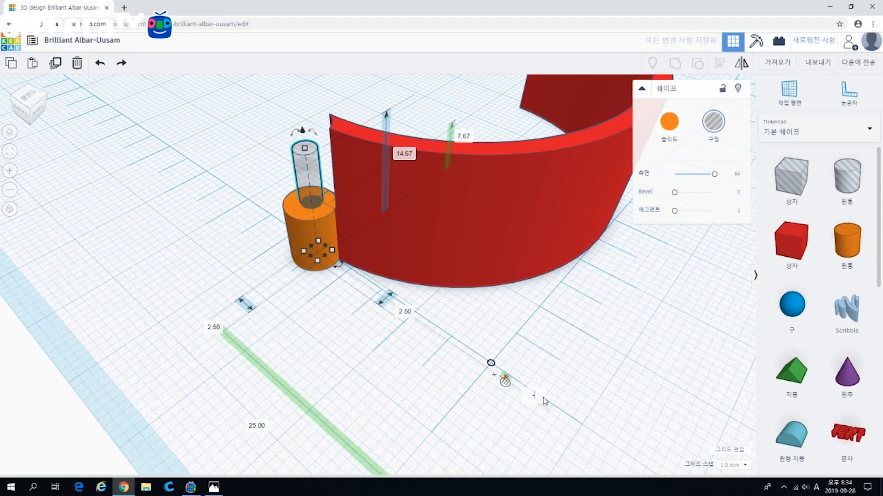
pyautogui.click(344, 350)
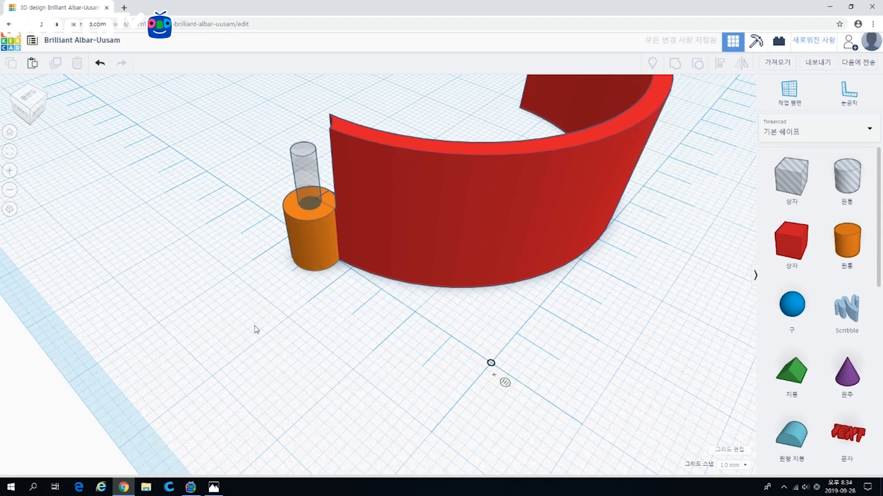
pyautogui.moveTo(255, 330); pyautogui.dragTo(467, 304, button='right')
pyautogui.click(382, 243)
pyautogui.moveTo(474, 288); pyautogui.dragTo(481, 304, button='middle')
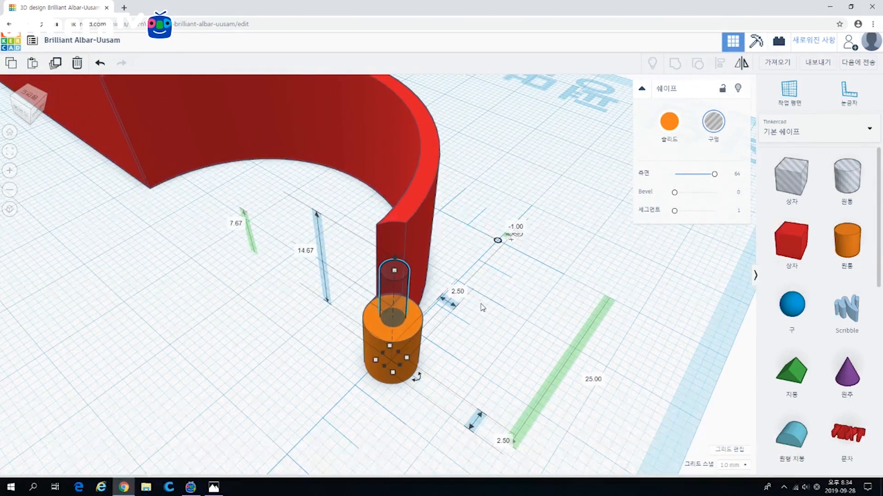
# Group the pin hole with the orange hinge cylinder to cut the bore through it
pyautogui.scroll(2, 482, 308)
pyautogui.keyDown('shift'); pyautogui.click(434, 332); pyautogui.keyUp('shift')
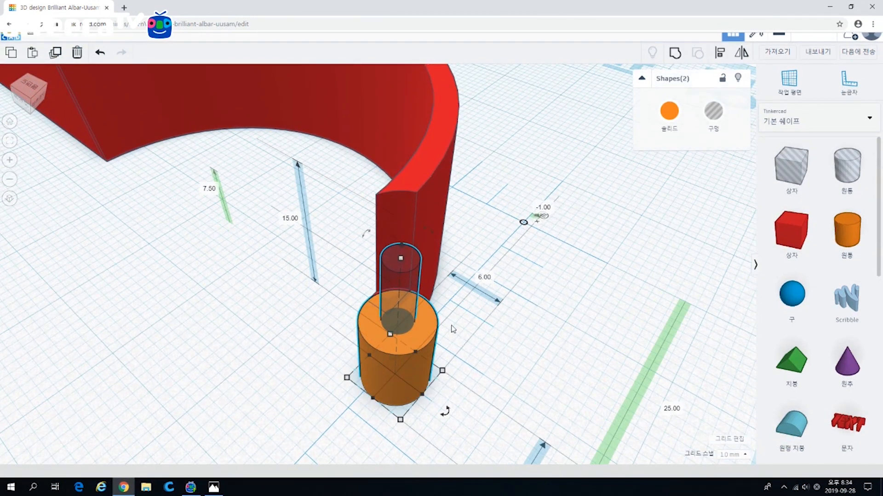
pyautogui.click(675, 52)
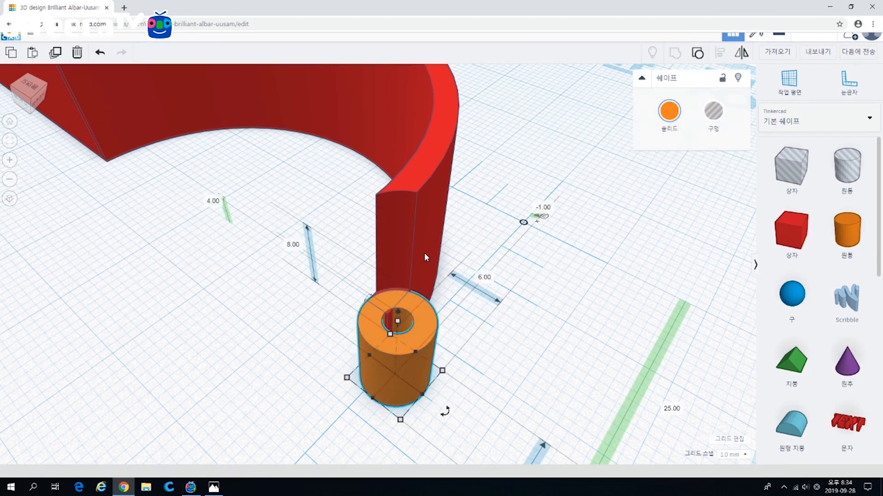
# Group the bored hinge cylinder with the red half ring and inspect the joined bore
pyautogui.click(425, 254)
pyautogui.keyDown('shift'); pyautogui.click(418, 317); pyautogui.keyUp('shift')
pyautogui.click(673, 61)
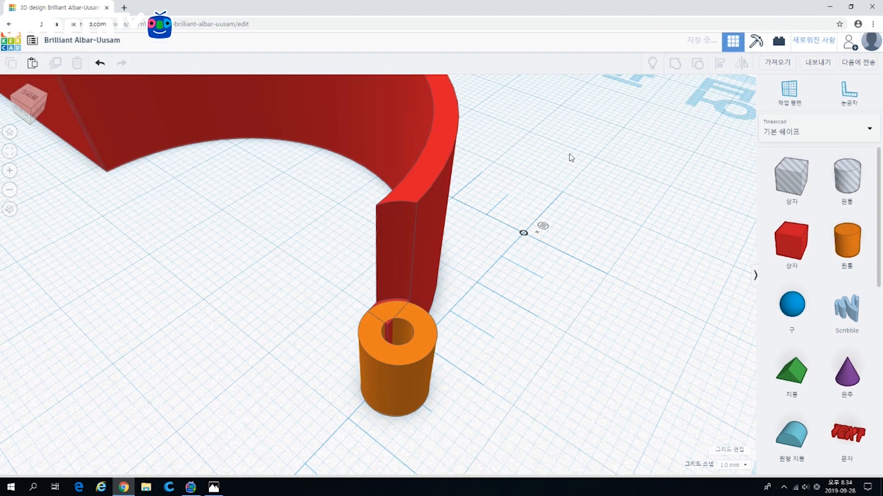
pyautogui.click(506, 216)
pyautogui.scroll(-3, 498, 254)
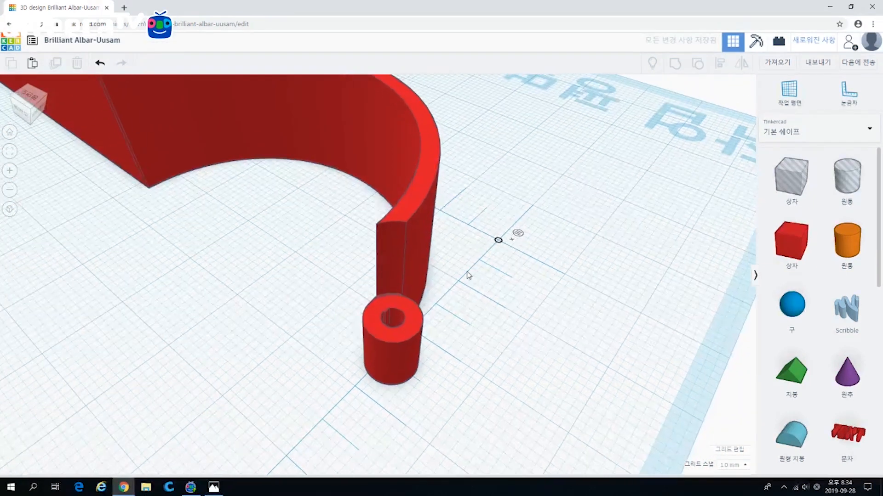
pyautogui.scroll(2, 430, 324)
# Undo the last two groupings to separate the half ring, hinge cylinder and pin hole
pyautogui.hotkey('ctrl', 'z')
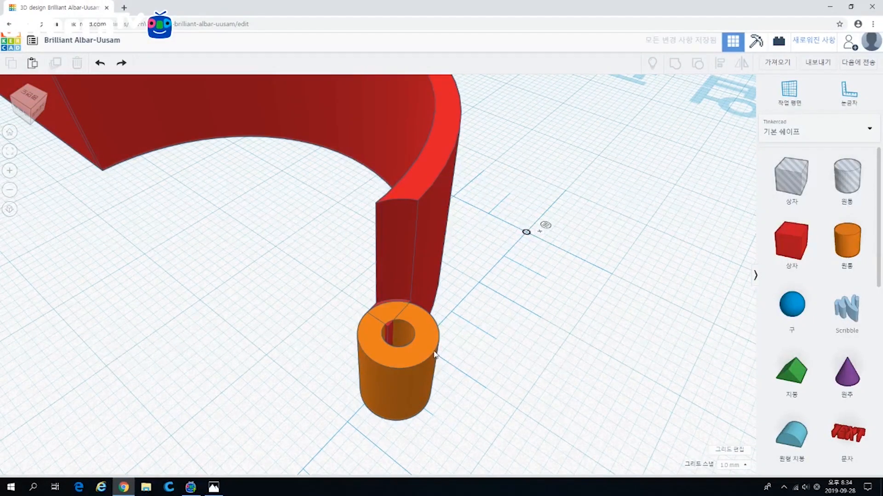
pyautogui.click(434, 351)
pyautogui.hotkey('ctrl', 'z')
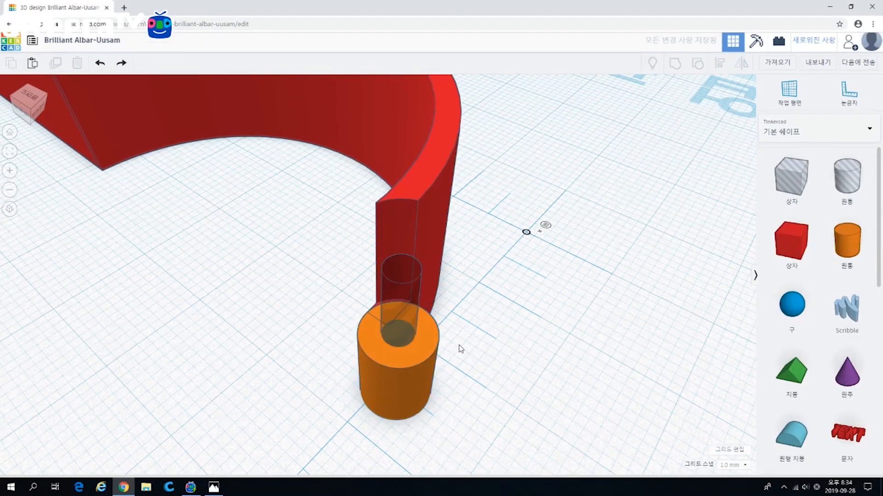
# Group the hinge cylinder with the half ring, and group the pin hole with the result to cut the bore
pyautogui.click(425, 344)
pyautogui.keyDown('shift'); pyautogui.click(428, 222); pyautogui.keyUp('shift')
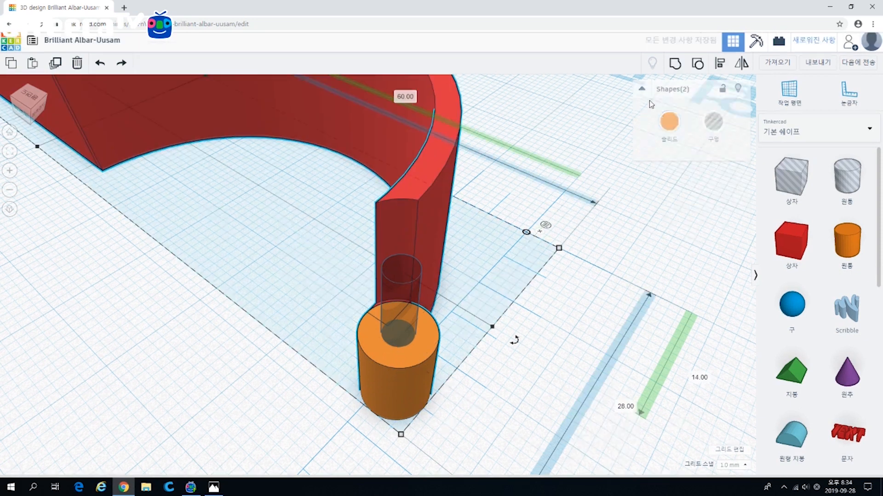
pyautogui.click(408, 304)
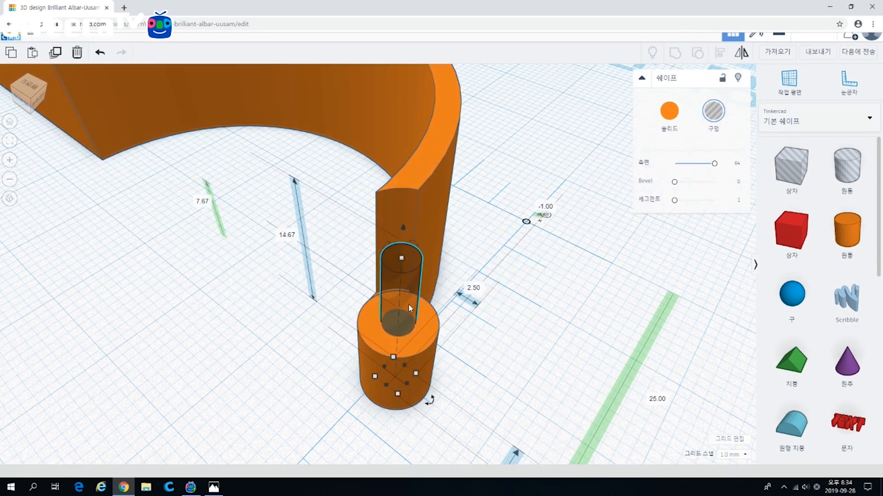
pyautogui.keyDown('shift'); pyautogui.click(433, 222); pyautogui.keyUp('shift')
pyautogui.click(675, 63)
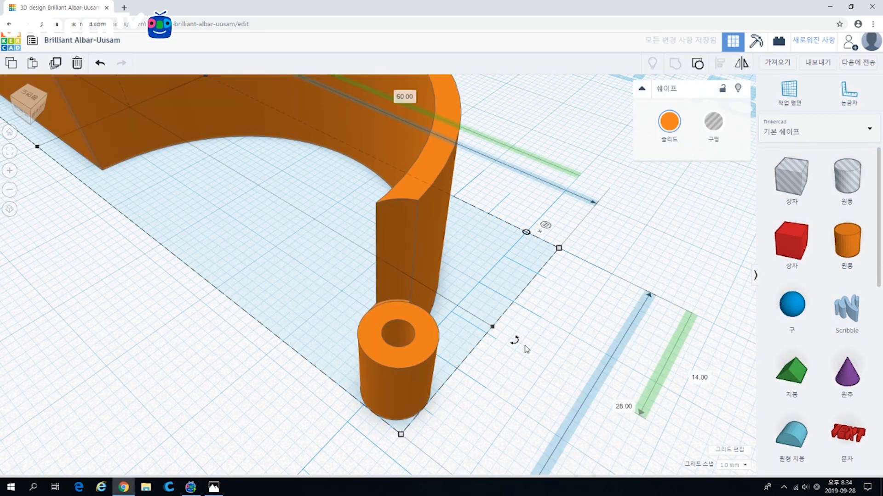
# Undo the bore cut and lower the pin hole to a midpoint height of 5.33 mm, protruding below the hinge cylinder
pyautogui.moveTo(425, 344); pyautogui.dragTo(453, 341, button='right')
pyautogui.hotkey('ctrl', 'z')
pyautogui.click(403, 226)
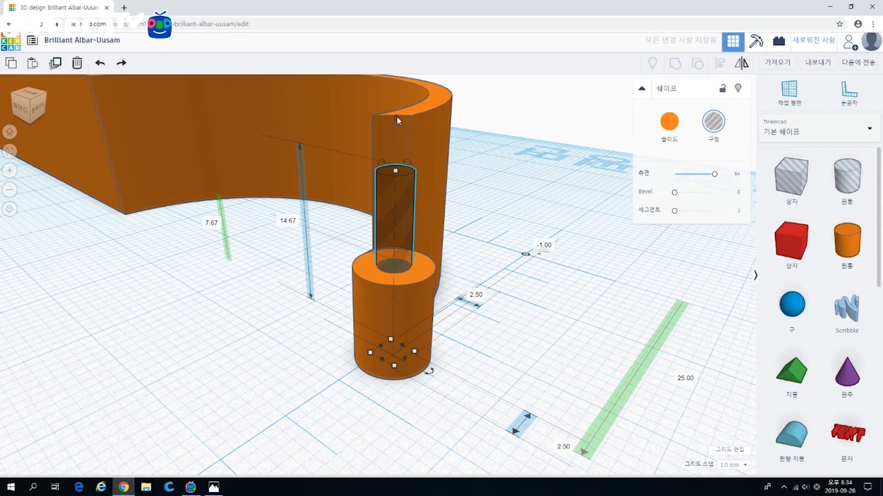
pyautogui.moveTo(397, 116); pyautogui.dragTo(399, 159)
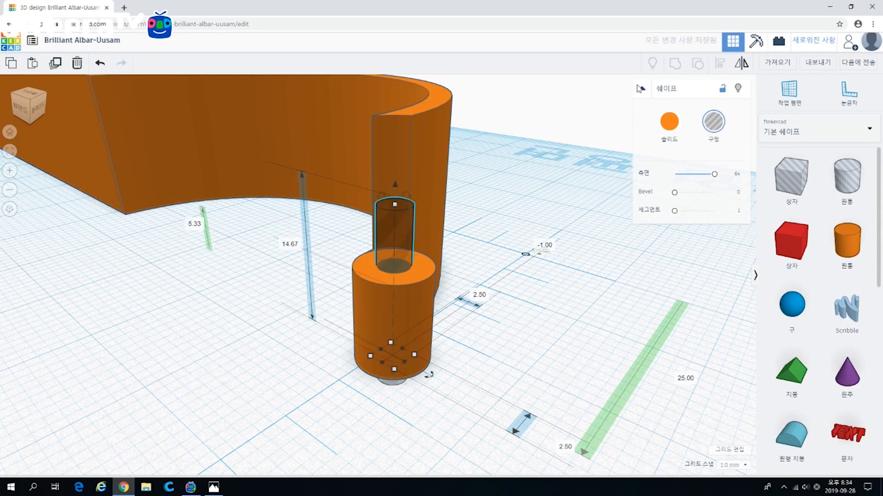
# Group the lowered pin hole with the orange clip body to cut the bore, and inspect the result
pyautogui.keyDown('shift'); pyautogui.click(426, 157); pyautogui.keyUp('shift')
pyautogui.click(675, 64)
pyautogui.click(497, 218)
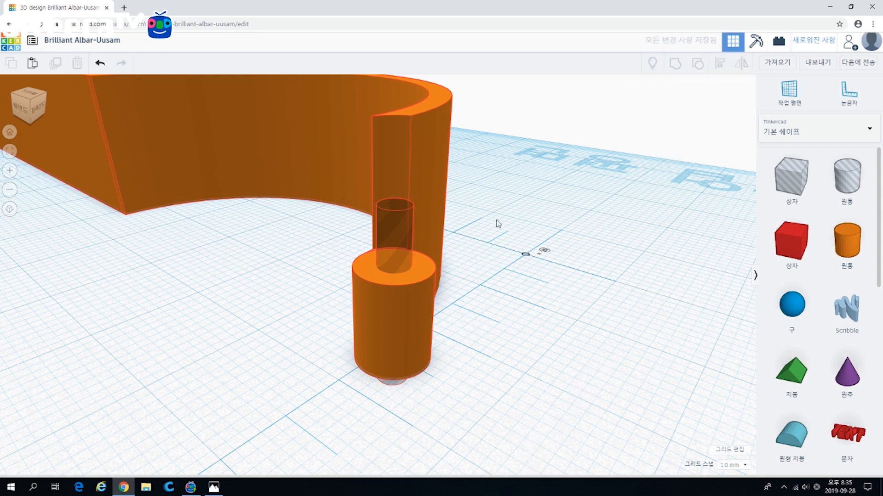
pyautogui.moveTo(495, 220); pyautogui.dragTo(548, 303, button='right')
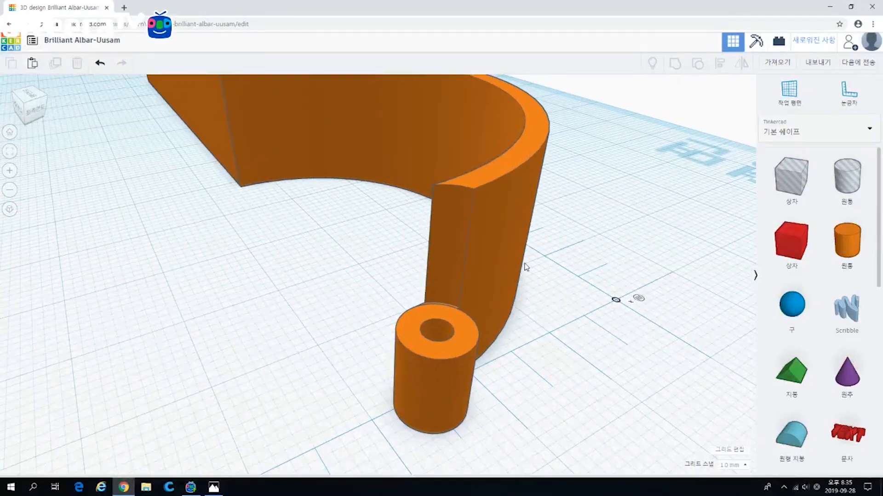
# Undo the bore cut and the preceding edits back to the separate red half ring and orange hinge cylinder
pyautogui.hotkey('ctrl', 'z')
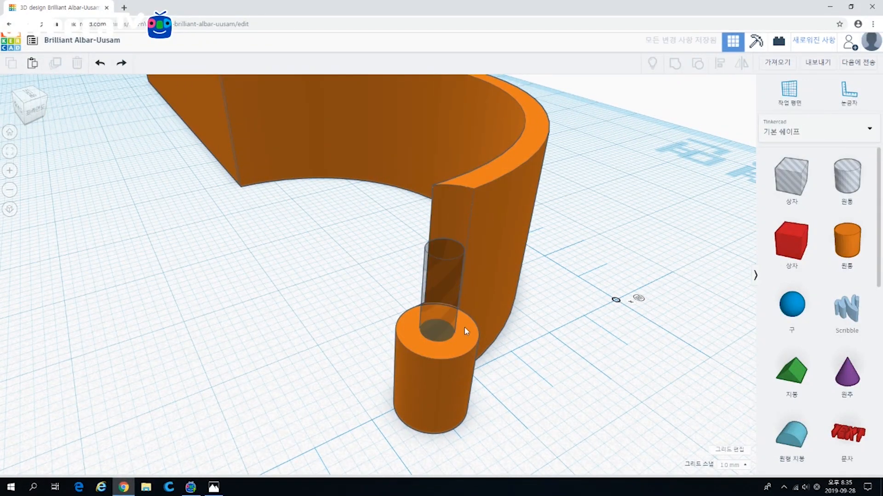
pyautogui.hotkey('ctrl', 'z')
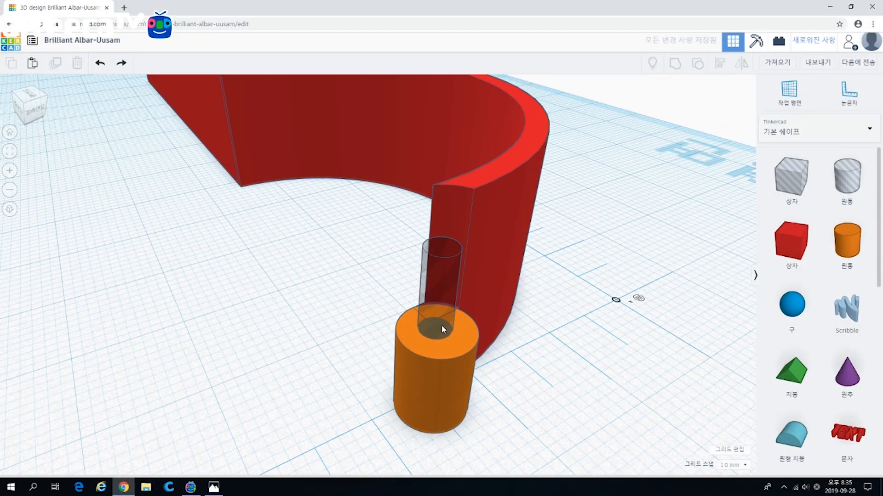
# Set the pin hole's horizontal distance from the ruler origin to -1 mm to centre it in the hinge cylinder
pyautogui.click(442, 329)
pyautogui.click(639, 284)
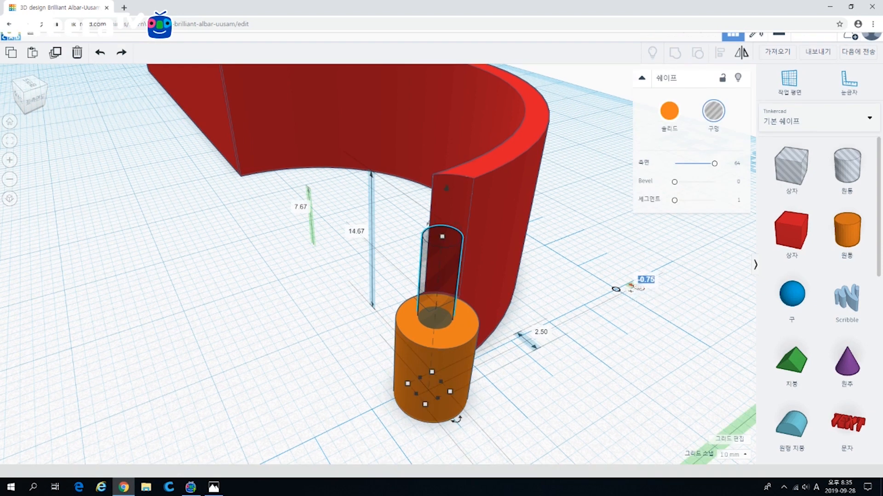
pyautogui.write('-1')
pyautogui.press('Return')
pyautogui.click(594, 270)
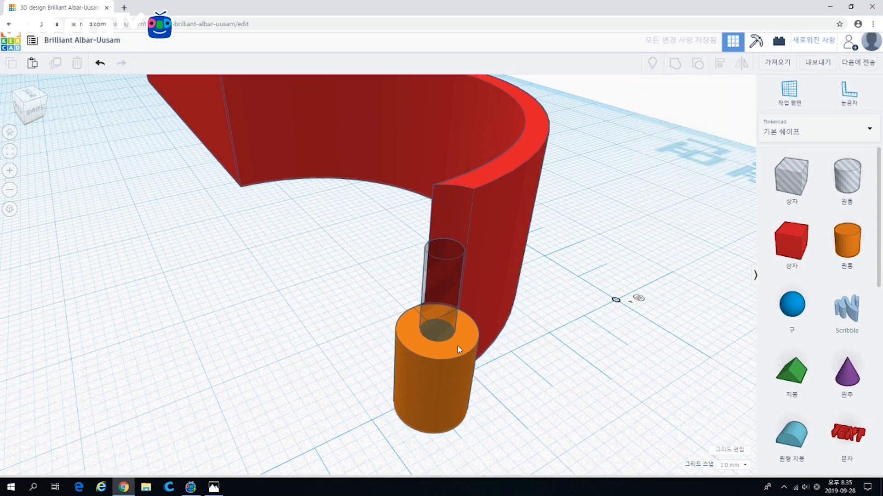
# Try cutting the hinge cylinder alone with the pin hole and grouping it with the half ring, and undo both groupings
pyautogui.click(458, 348)
pyautogui.keyDown('shift'); pyautogui.click(448, 259); pyautogui.keyUp('shift')
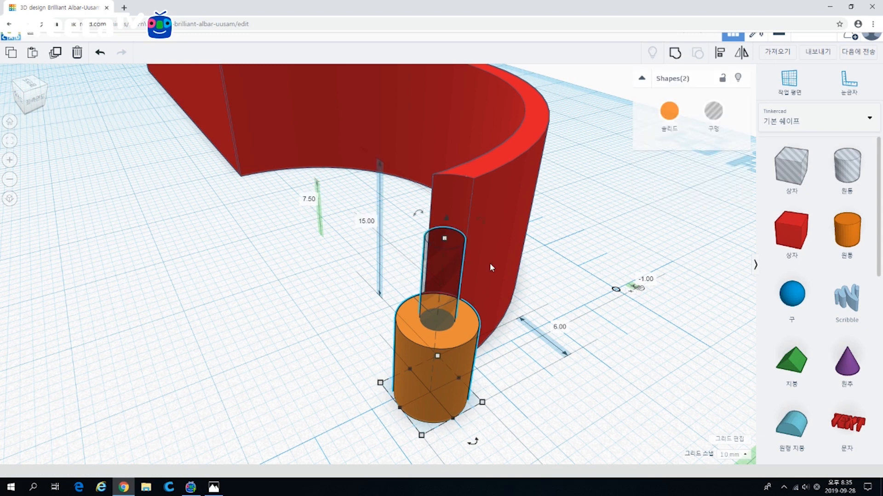
pyautogui.click(675, 53)
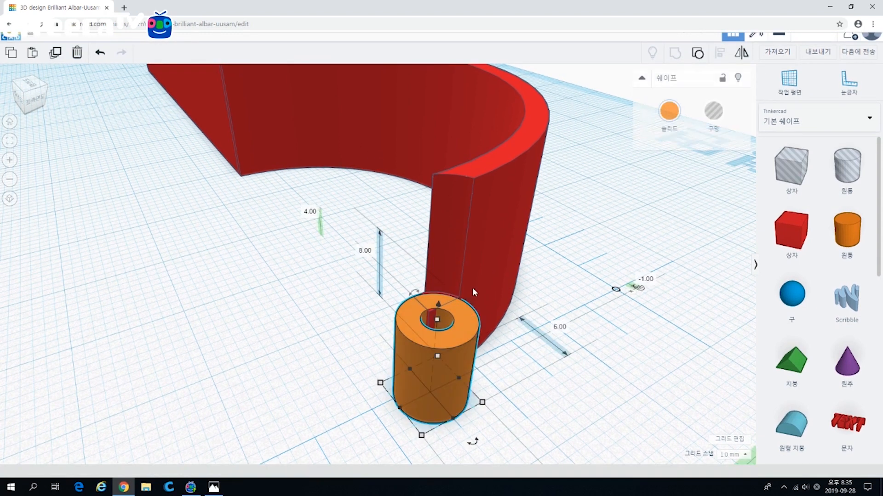
pyautogui.keyDown('shift'); pyautogui.click(473, 288); pyautogui.keyUp('shift')
pyautogui.click(674, 54)
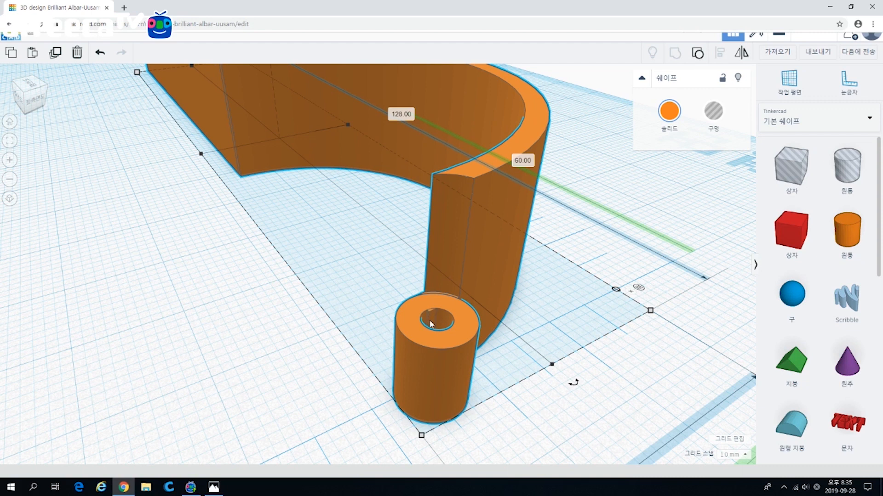
pyautogui.hotkey('ctrl', 'z')
pyautogui.hotkey('ctrl', 'z')
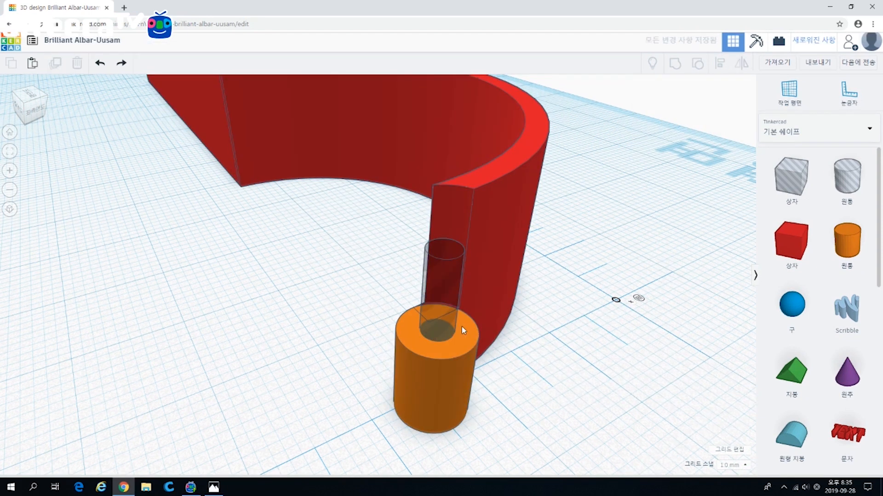
# Group the orange hinge cylinder with the red half ring, leaving the pin hole out of the group
pyautogui.click(471, 340)
pyautogui.keyDown('shift'); pyautogui.click(480, 252); pyautogui.keyUp('shift')
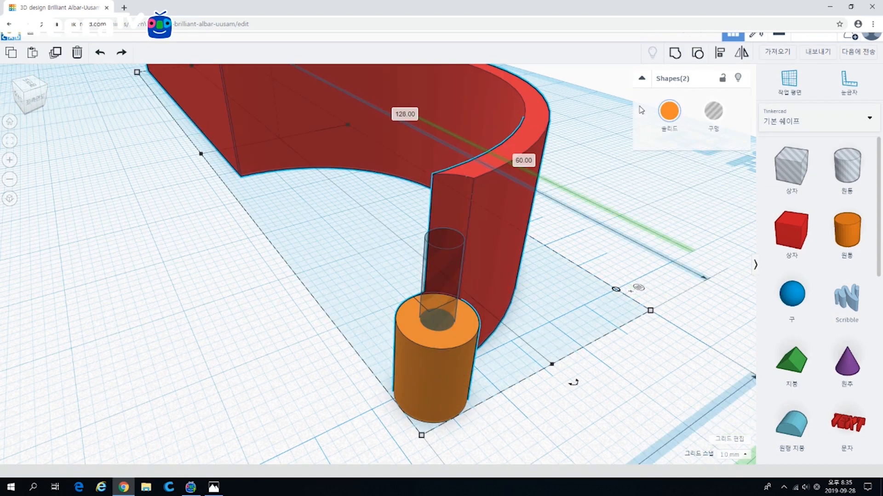
pyautogui.click(674, 53)
# Group the pin hole with the clip body to cut the bore, inspect the hinge, and ungroup the pin hole again
pyautogui.click(448, 287)
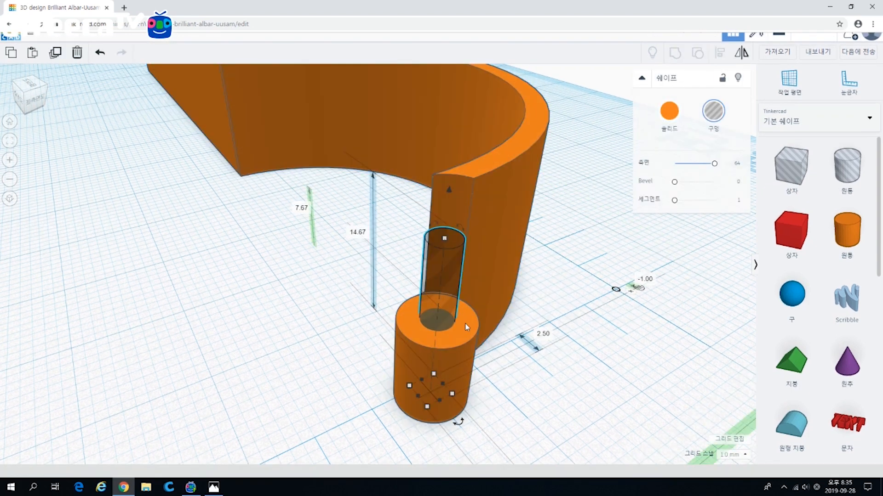
pyautogui.keyDown('shift'); pyautogui.click(466, 324); pyautogui.keyUp('shift')
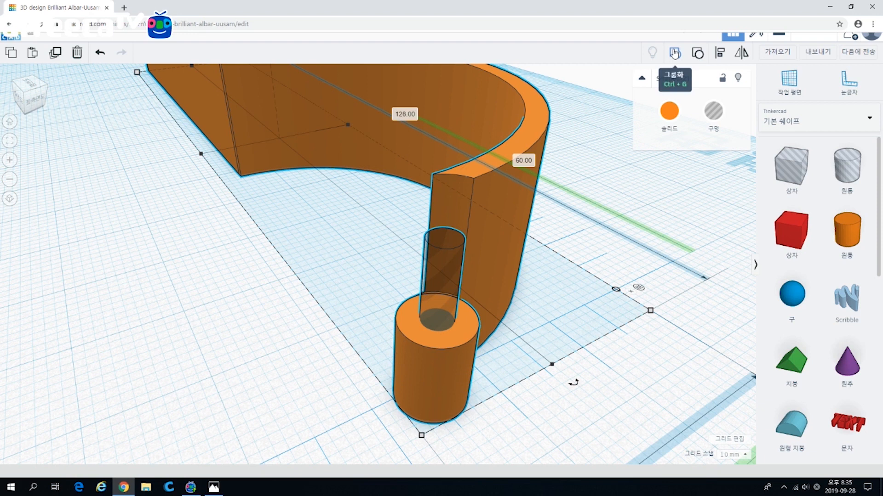
pyautogui.click(674, 53)
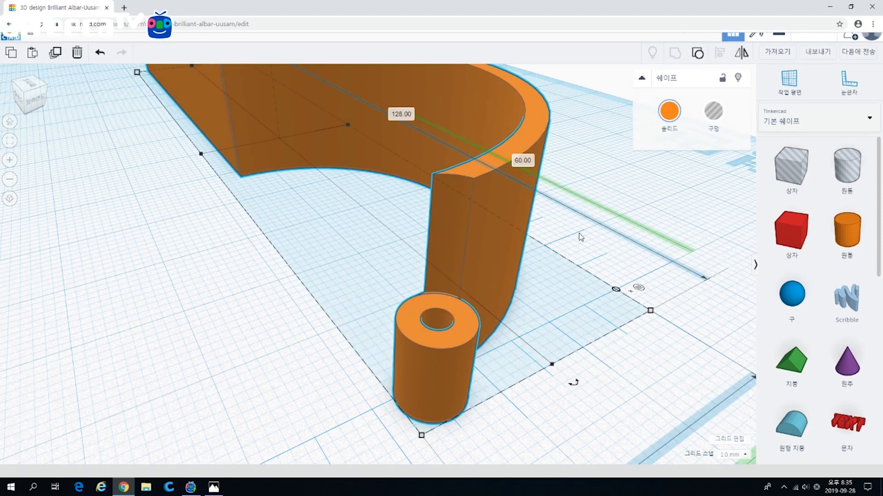
pyautogui.click(578, 234)
pyautogui.scroll(-2, 551, 258)
pyautogui.moveTo(511, 280)
pyautogui.mouseDown(button='right')
pyautogui.moveTo(517, 336)
pyautogui.moveTo(518, 295)
pyautogui.mouseUp(button='right')
pyautogui.click(446, 361)
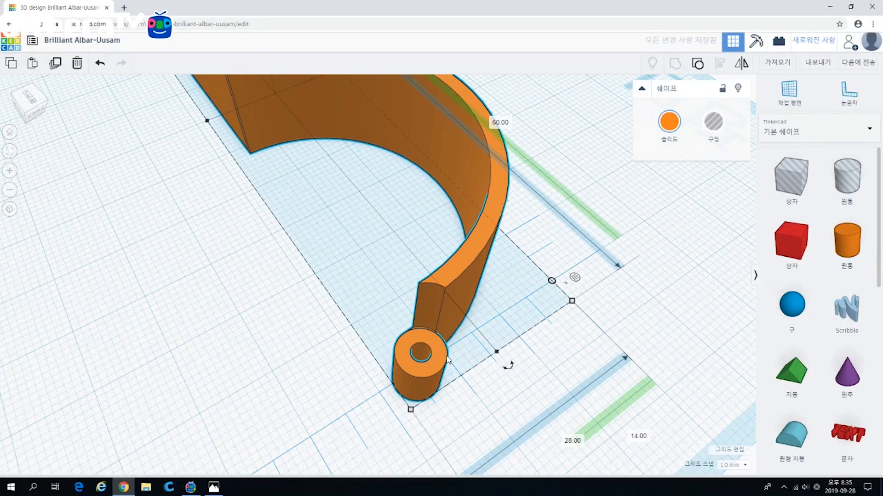
pyautogui.moveTo(469, 391); pyautogui.dragTo(488, 306, button='right')
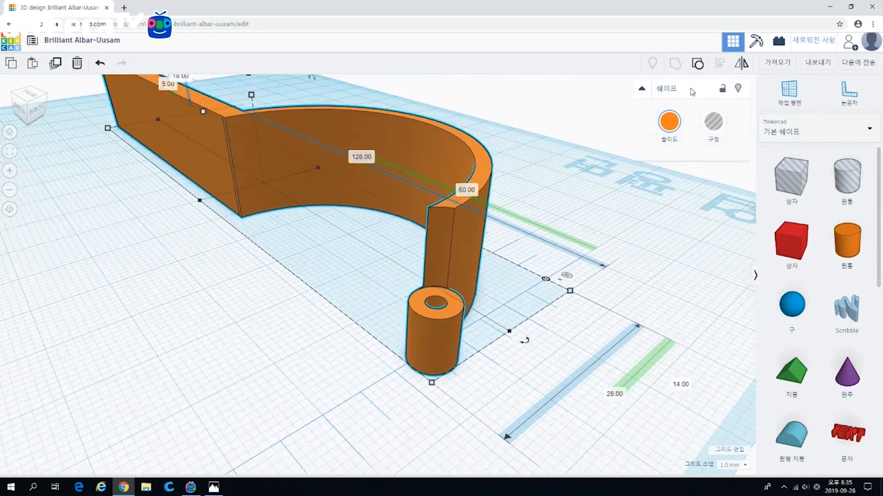
pyautogui.click(700, 60)
pyautogui.click(510, 363)
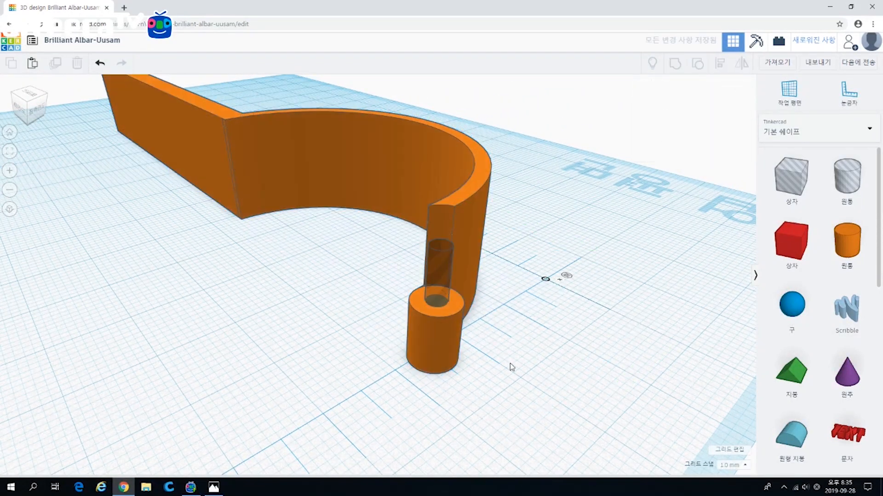
# Lower the pin hole to a midpoint height of 5.33 mm and group it with the clip body to cut the bore through the hinge cylinder
pyautogui.click(441, 264)
pyautogui.moveTo(441, 225); pyautogui.dragTo(442, 244)
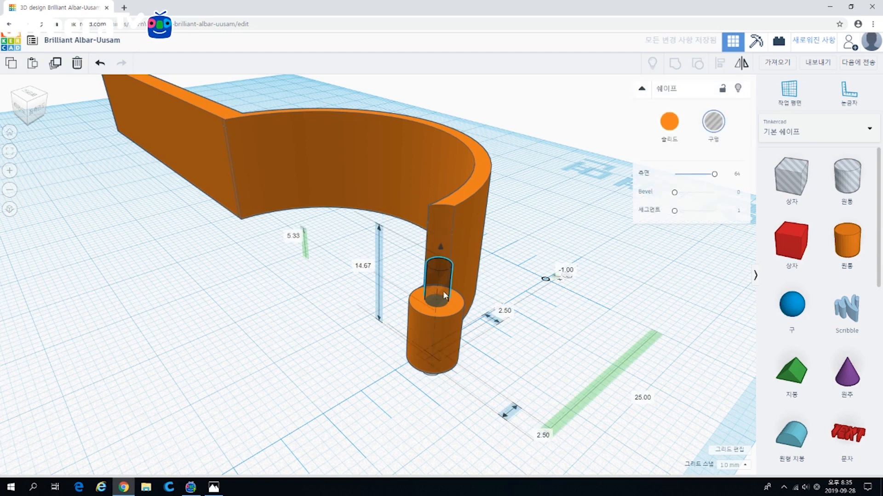
pyautogui.keyDown('shift'); pyautogui.click(432, 357); pyautogui.keyUp('shift')
pyautogui.click(674, 63)
pyautogui.click(592, 186)
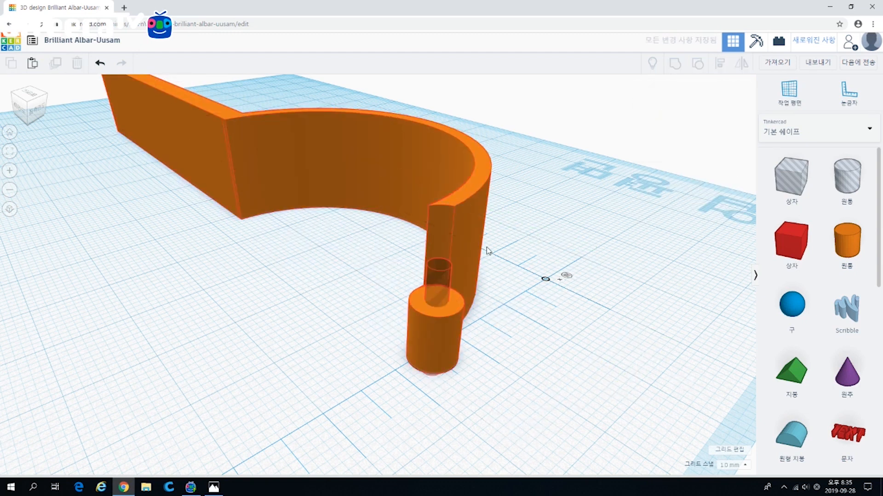
# Duplicate the finished clip half and rotate the copy 180° about its long axis
pyautogui.moveTo(486, 250); pyautogui.dragTo(481, 272, button='right')
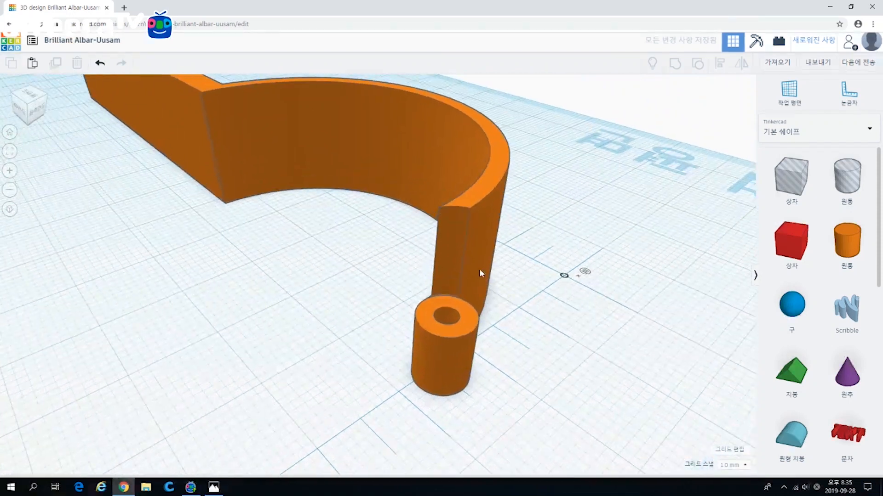
pyautogui.scroll(-4, 481, 272)
pyautogui.moveTo(397, 248); pyautogui.dragTo(441, 291, button='middle')
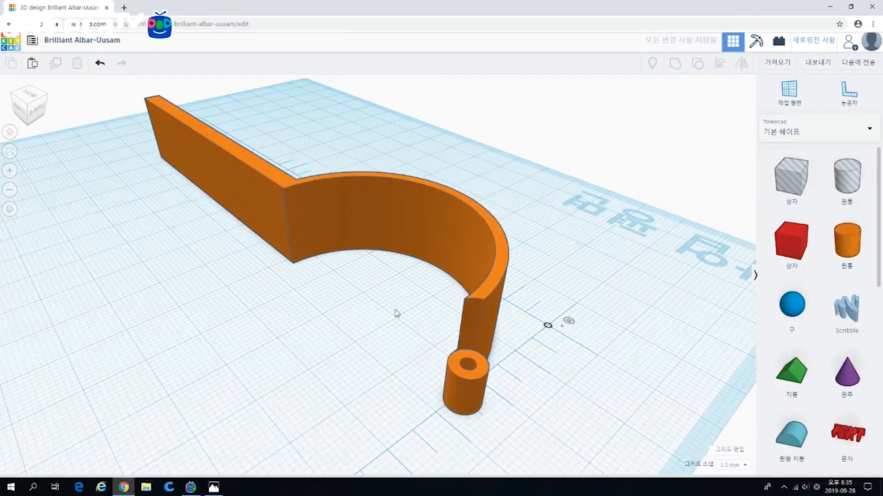
pyautogui.moveTo(394, 311); pyautogui.dragTo(394, 307, button='right')
pyautogui.scroll(-2, 394, 305)
pyautogui.click(470, 258)
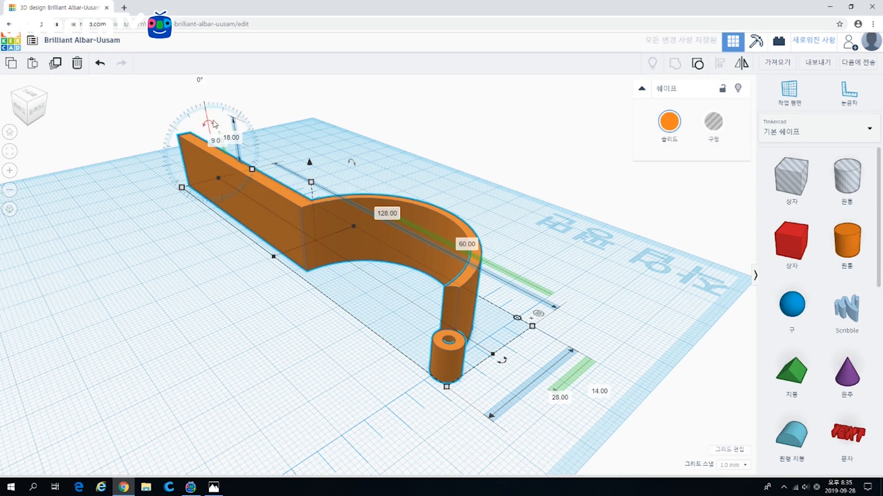
pyautogui.moveTo(208, 123); pyautogui.dragTo(175, 218)
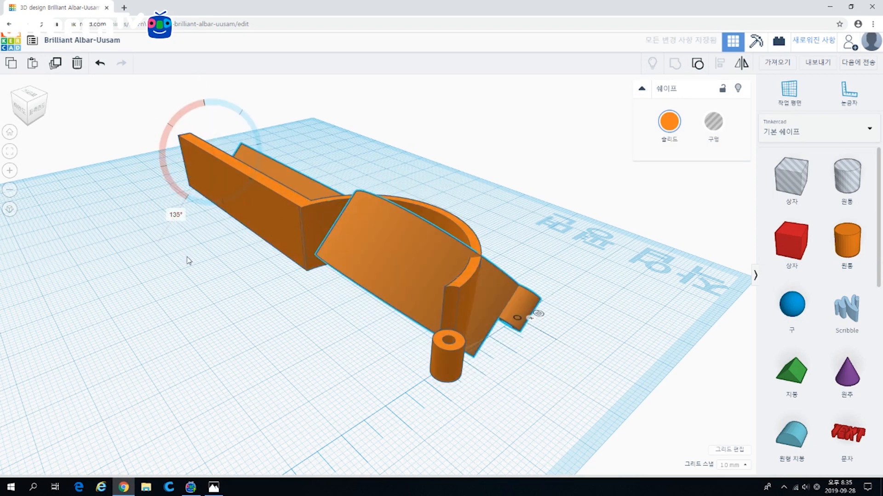
pyautogui.moveTo(195, 276); pyautogui.dragTo(221, 287)
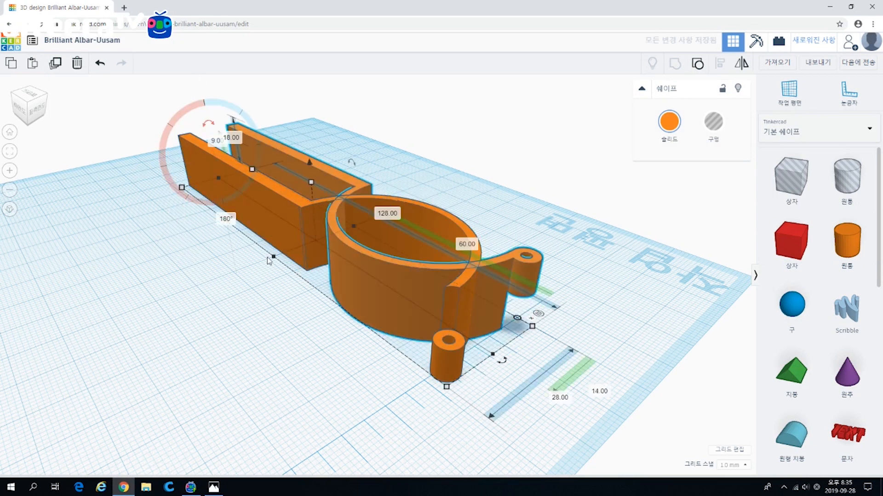
# Move the rotated copy against the original so the arms meet, the half rings form a full ring and the hinge bores line up
pyautogui.moveTo(367, 263); pyautogui.dragTo(270, 304)
pyautogui.moveTo(338, 246); pyautogui.dragTo(319, 311, button='right')
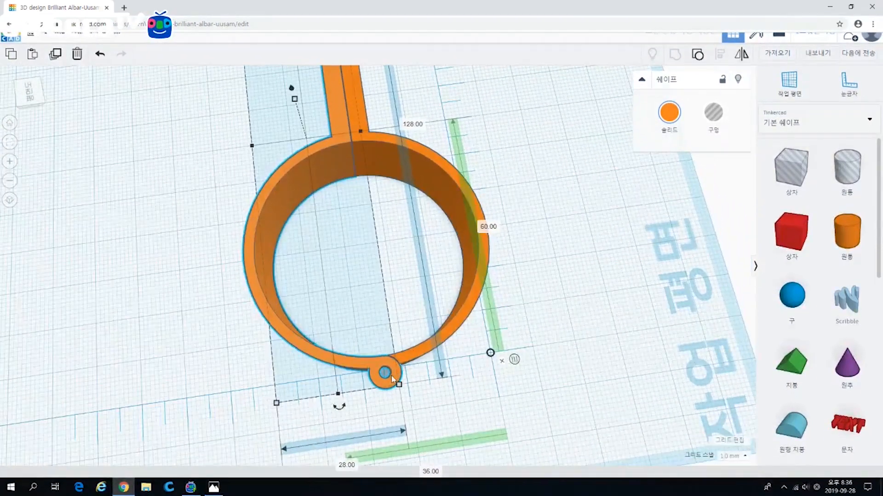
pyautogui.moveTo(363, 376); pyautogui.dragTo(553, 295, button='right')
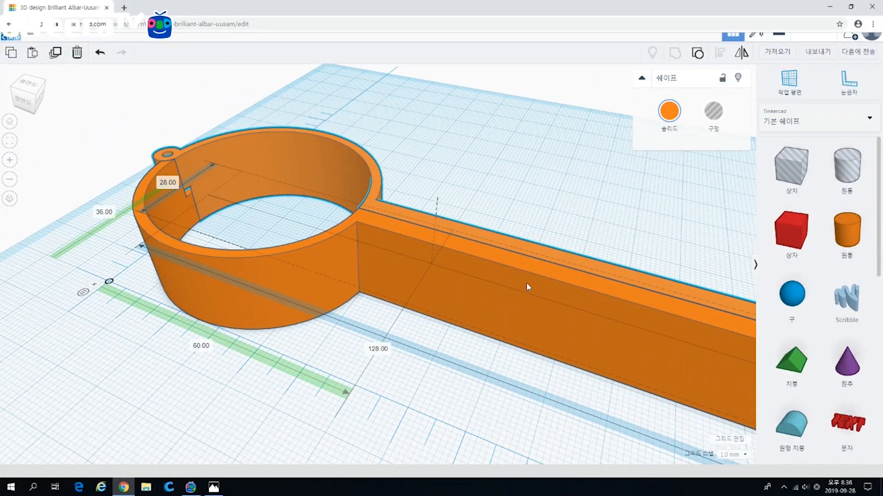
pyautogui.moveTo(526, 282); pyautogui.dragTo(259, 214, button='middle')
pyautogui.moveTo(575, 273); pyautogui.dragTo(501, 270, button='middle')
pyautogui.moveTo(501, 269); pyautogui.dragTo(452, 291, button='right')
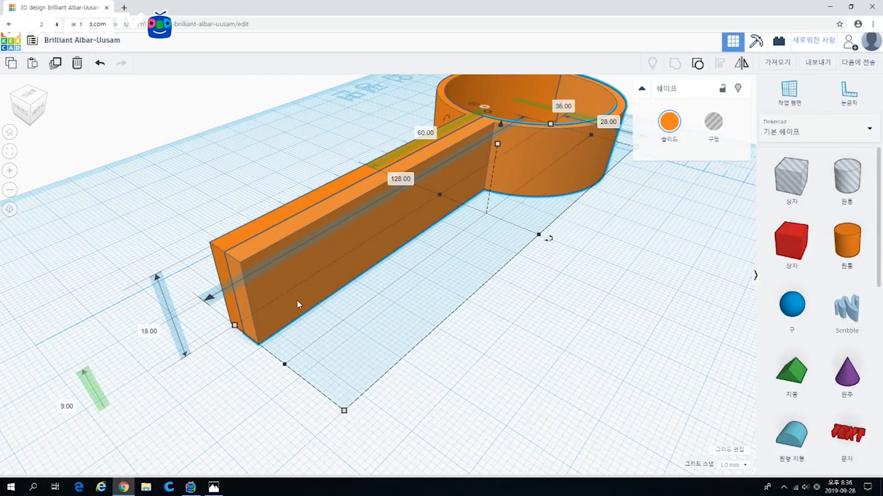
pyautogui.moveTo(457, 239); pyautogui.dragTo(542, 294, button='right')
# Hide the rotated clip half to view the original alone, and show all shapes again
pyautogui.click(492, 244)
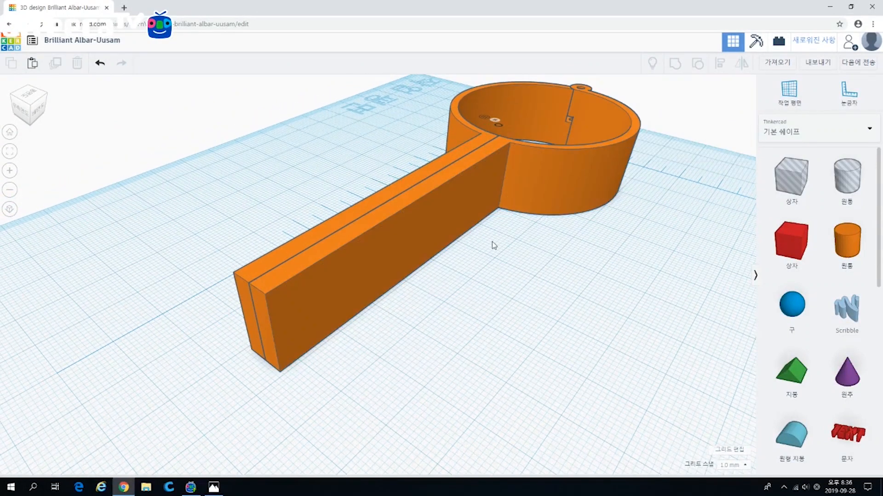
pyautogui.click(456, 219)
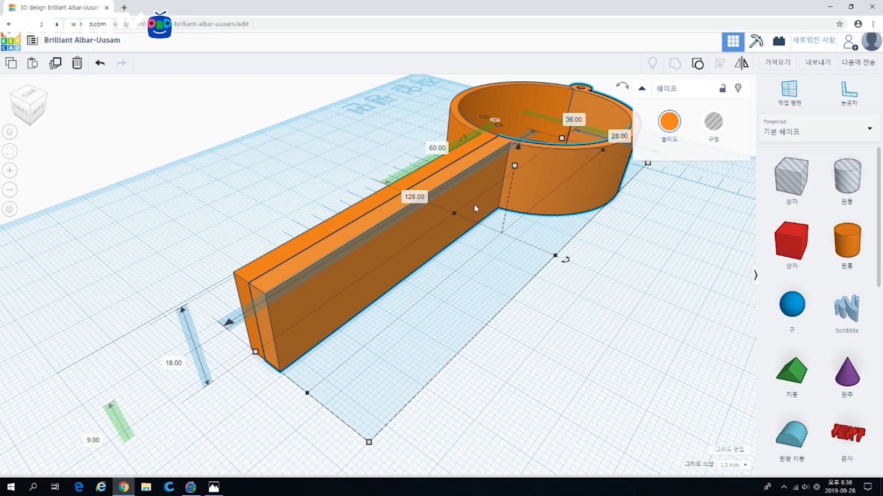
pyautogui.click(338, 230)
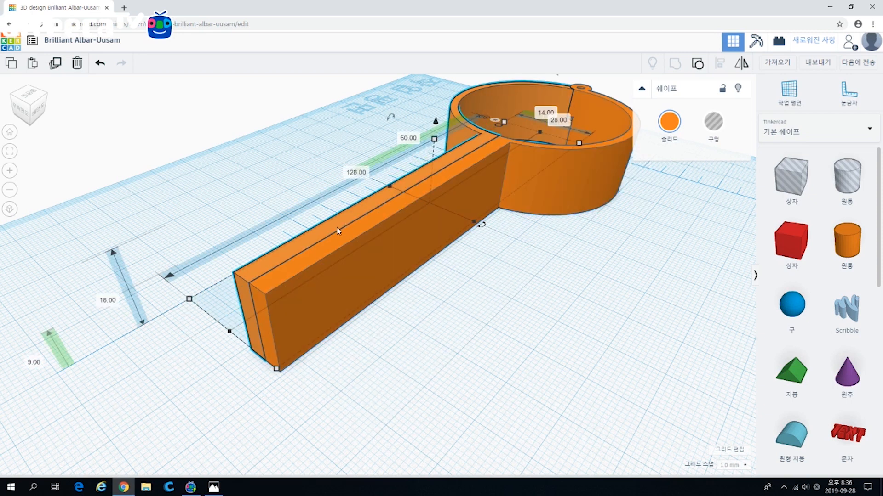
pyautogui.click(528, 189)
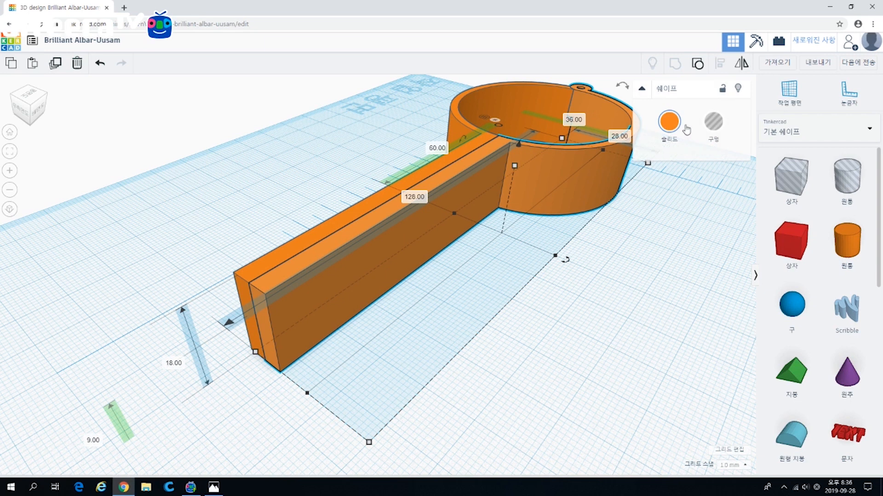
pyautogui.click(738, 89)
pyautogui.moveTo(618, 227); pyautogui.dragTo(647, 247, button='middle')
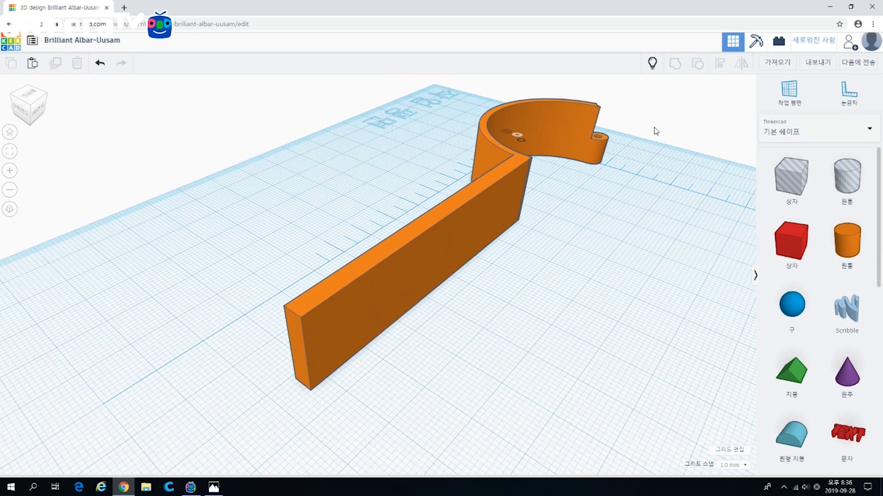
pyautogui.click(651, 70)
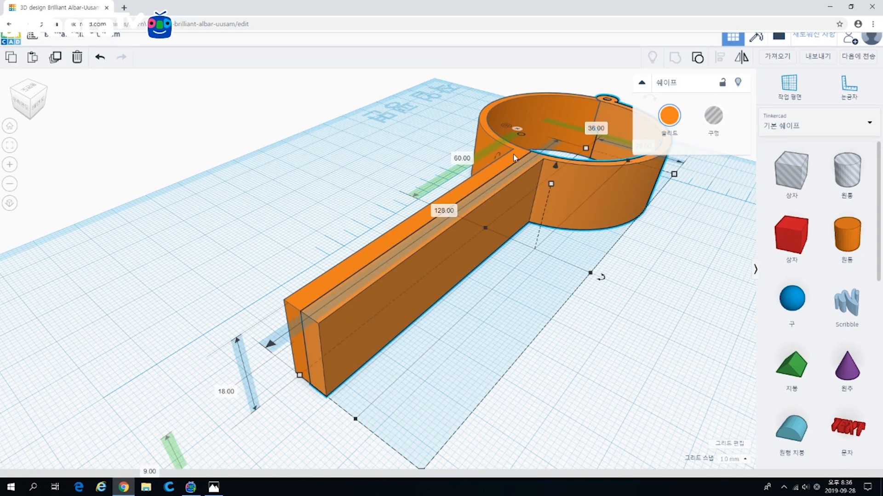
# Hide the rotated clip half so only the original half stays in view
pyautogui.click(526, 145)
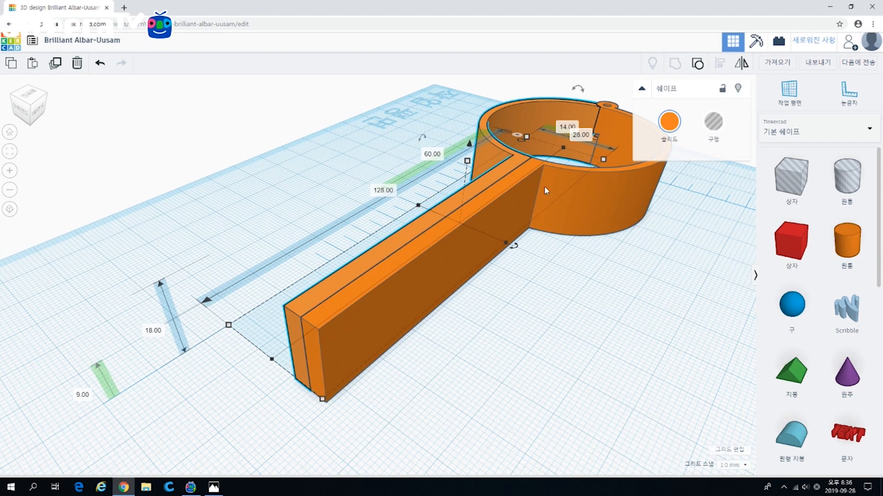
pyautogui.click(596, 204)
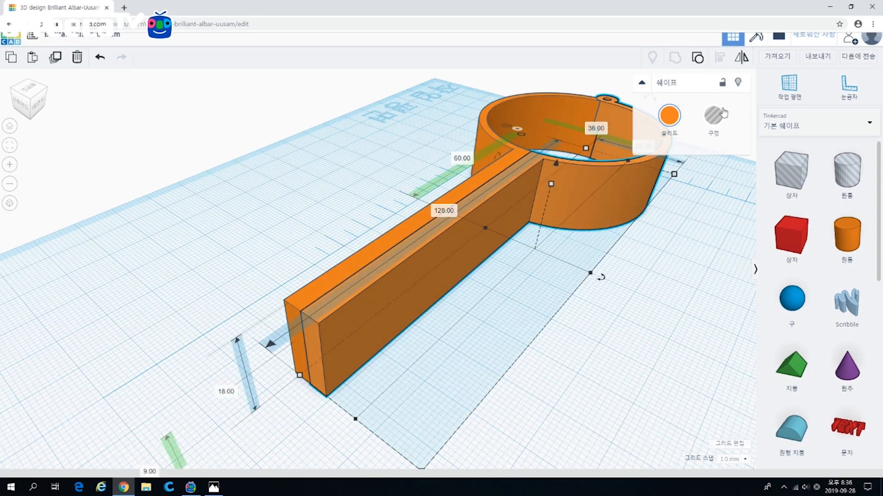
pyautogui.click(738, 85)
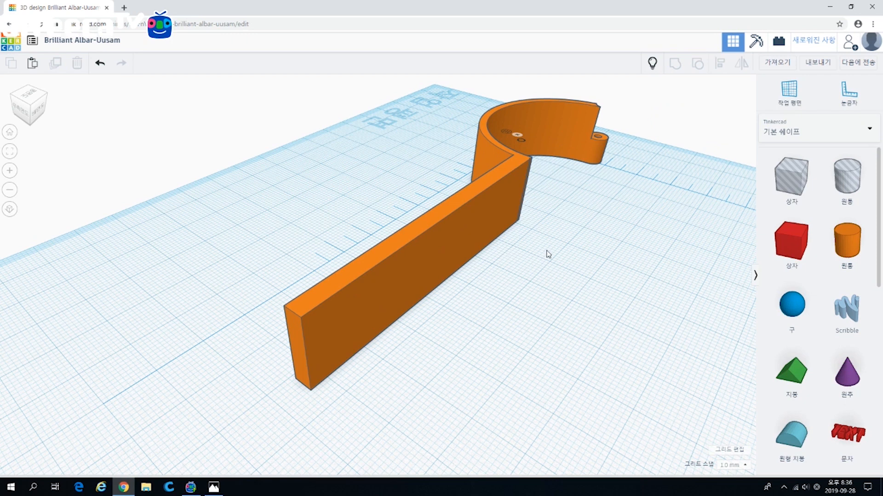
# Ungroup the visible clip half two levels deep to release its hinge parts from the body
pyautogui.moveTo(548, 254); pyautogui.dragTo(523, 296, button='right')
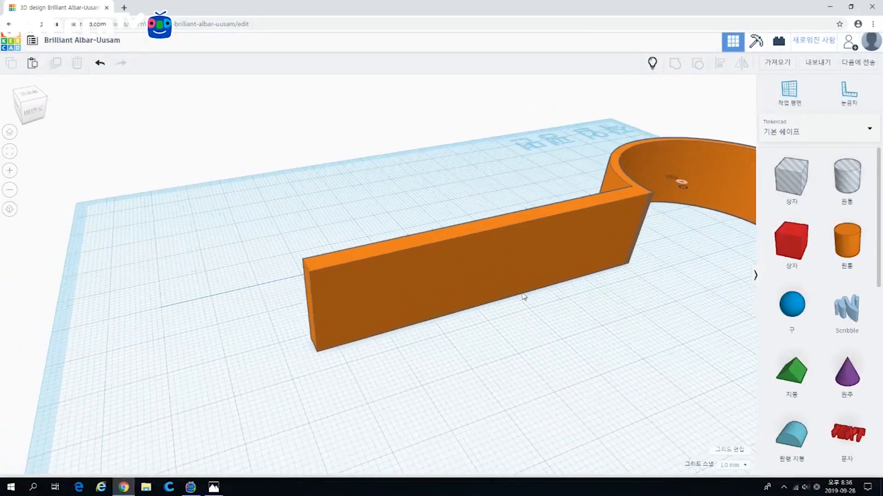
pyautogui.scroll(2, 335, 291)
pyautogui.scroll(-2, 335, 292)
pyautogui.click(512, 279)
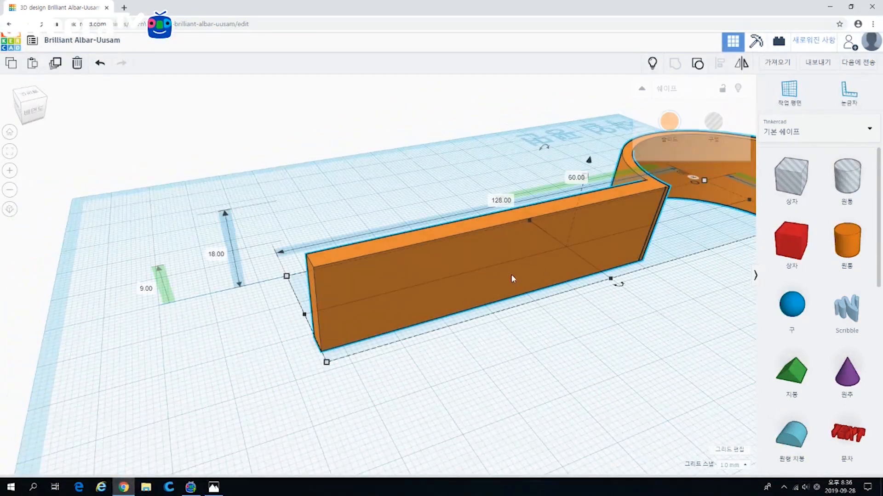
pyautogui.moveTo(458, 278); pyautogui.dragTo(398, 298, button='middle')
pyautogui.scroll(-3, 515, 307)
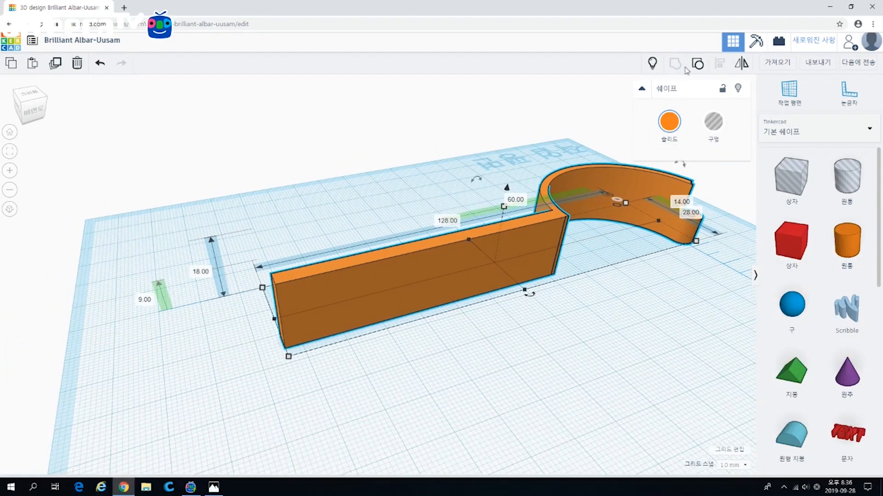
pyautogui.click(694, 67)
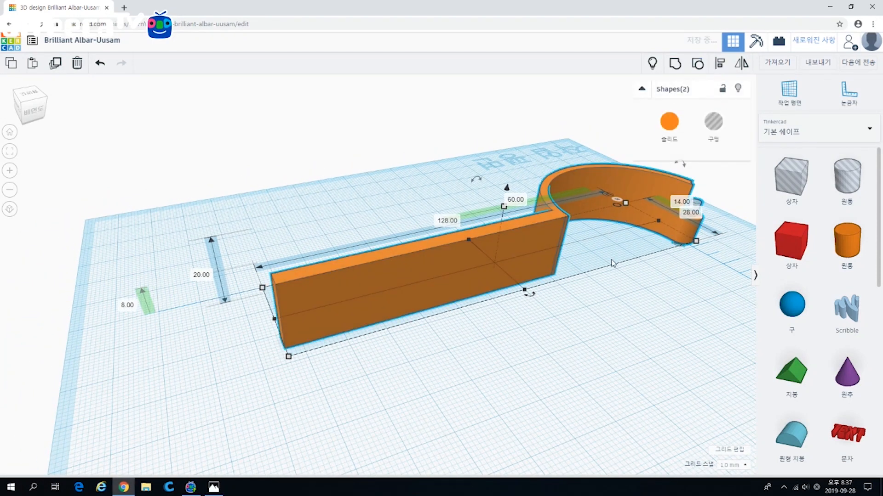
pyautogui.click(559, 263)
pyautogui.click(557, 262)
pyautogui.click(697, 64)
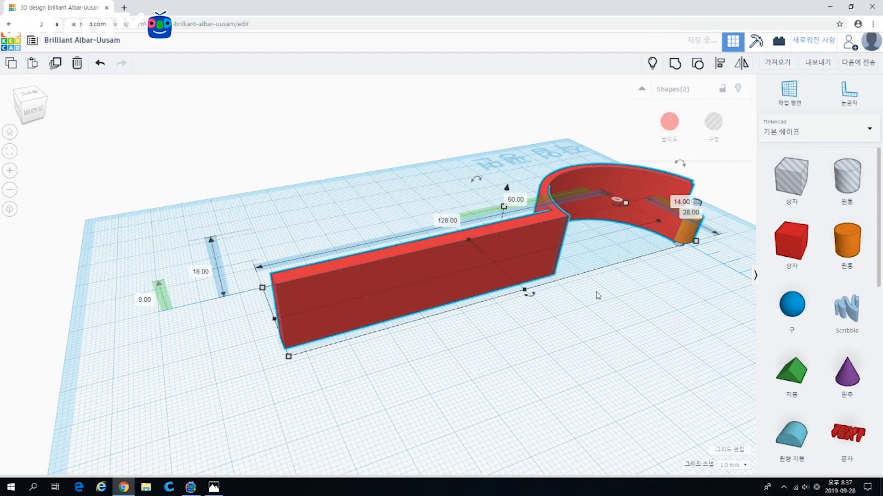
# Ungroup the remaining body to separate the straight arm box from the half ring
pyautogui.click(594, 295)
pyautogui.click(512, 242)
pyautogui.click(587, 315)
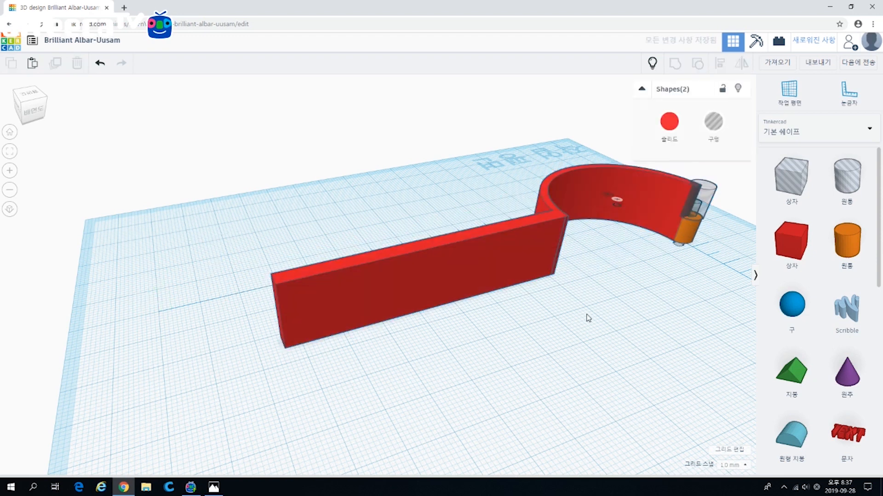
pyautogui.click(624, 198)
pyautogui.click(699, 65)
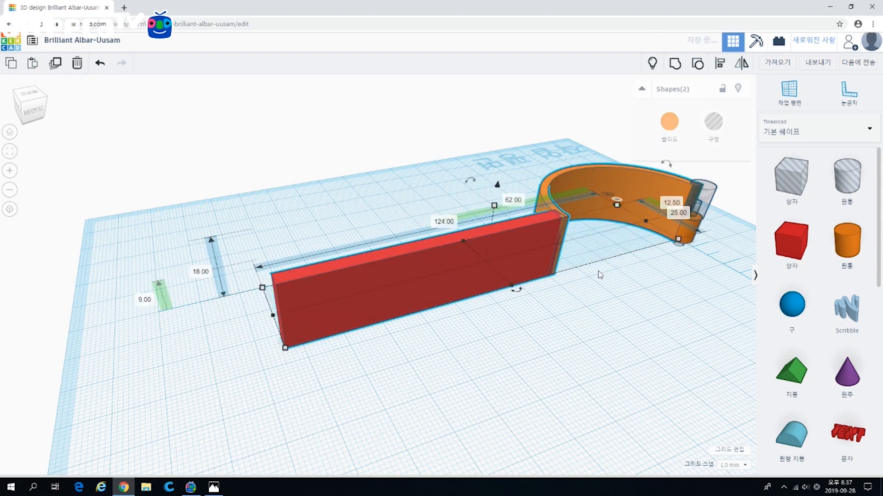
pyautogui.click(596, 304)
# Lengthen the straight arm at its free end to 81 mm
pyautogui.click(314, 316)
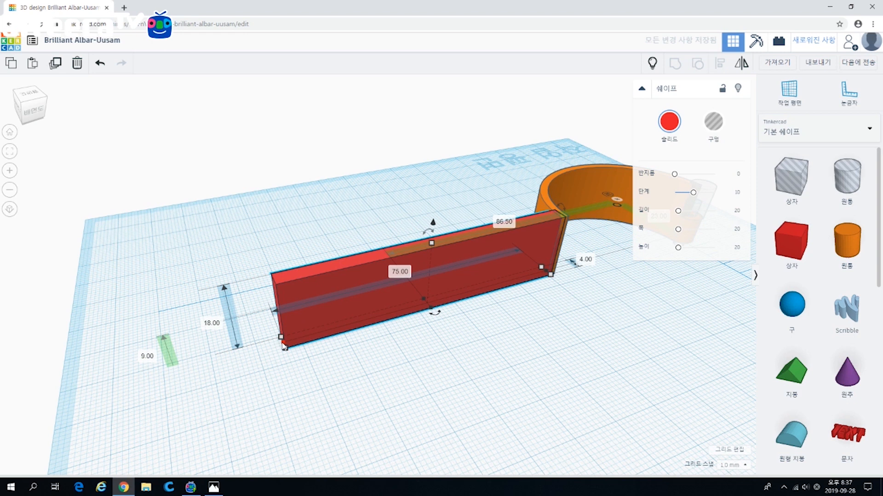
pyautogui.moveTo(278, 346); pyautogui.dragTo(259, 352)
pyautogui.hotkey('ctrl', 'z')
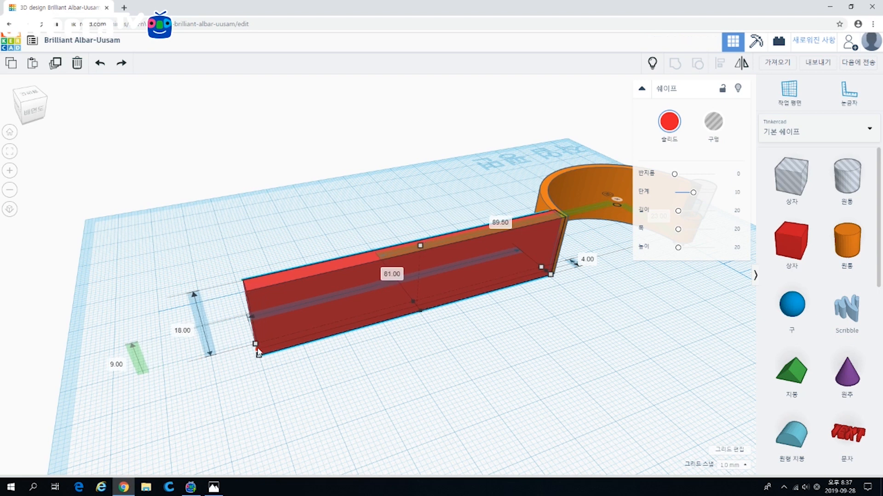
pyautogui.click(325, 374)
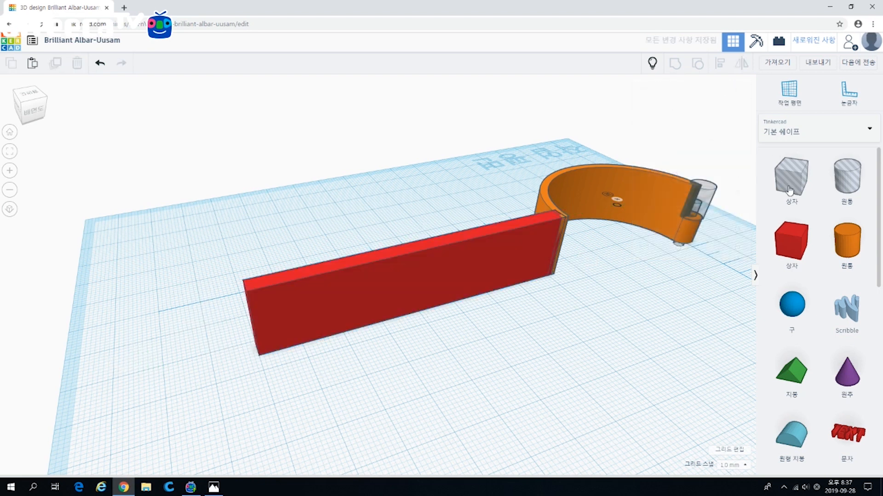
# Add a solid box at the arm's free end, about 10 × 13 mm and 18 mm high, raised 9 mm above the workplane
pyautogui.moveTo(791, 241); pyautogui.dragTo(315, 376)
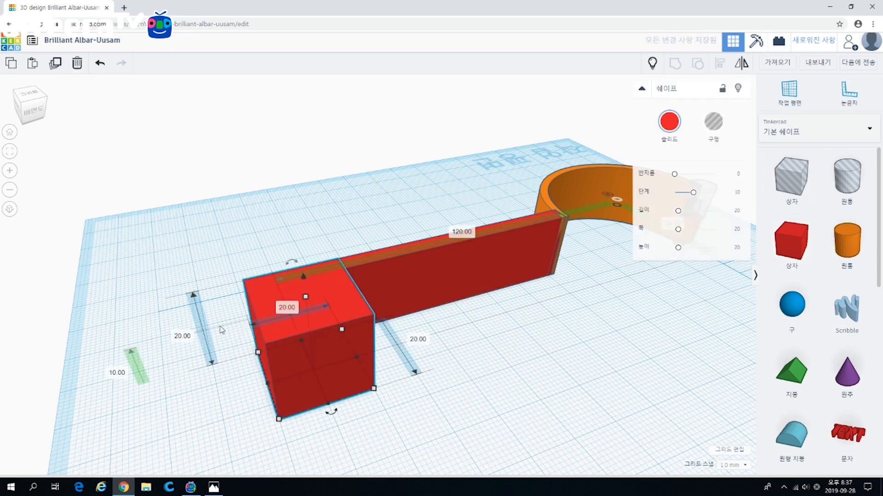
pyautogui.write('18')
pyautogui.press('Return')
pyautogui.click(368, 419)
pyautogui.click(351, 381)
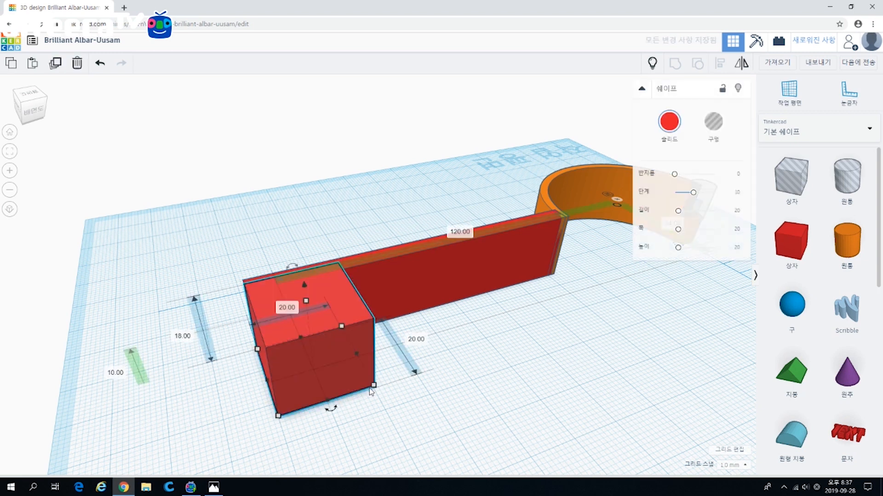
pyautogui.moveTo(373, 385); pyautogui.dragTo(318, 376)
pyautogui.click(115, 373)
pyautogui.write('9')
pyautogui.press('Return')
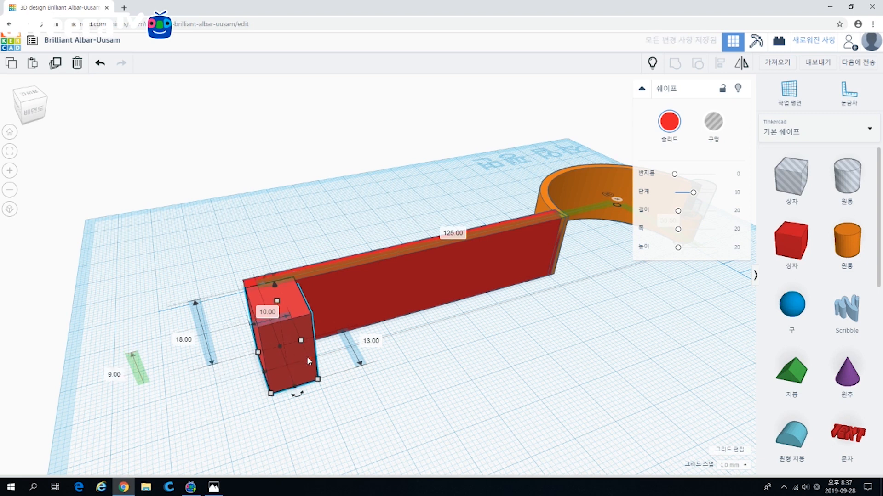
# Shrink the end box to 3 × 6 mm, keeping it flush with the arm's free end as a catch
pyautogui.moveTo(307, 356); pyautogui.dragTo(267, 368)
pyautogui.moveTo(265, 378); pyautogui.dragTo(339, 383, button='right')
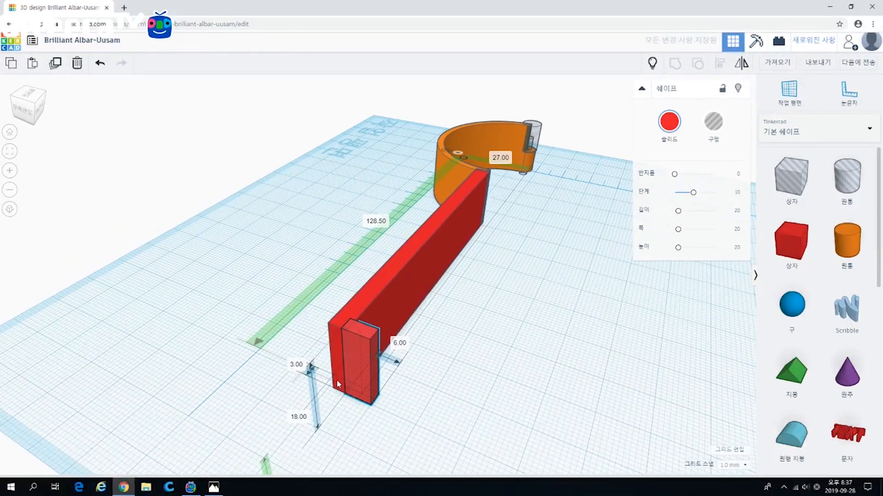
pyautogui.scroll(2, 351, 382)
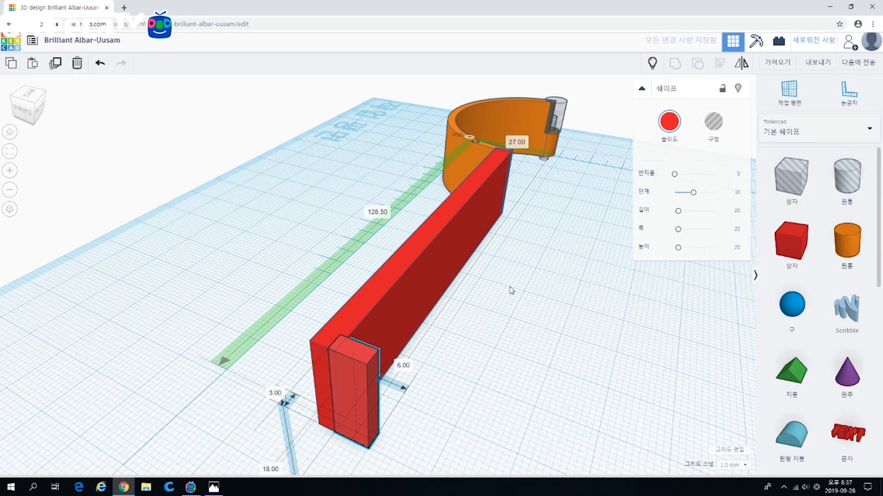
pyautogui.moveTo(511, 292); pyautogui.dragTo(471, 292, button='right')
pyautogui.scroll(-2, 478, 291)
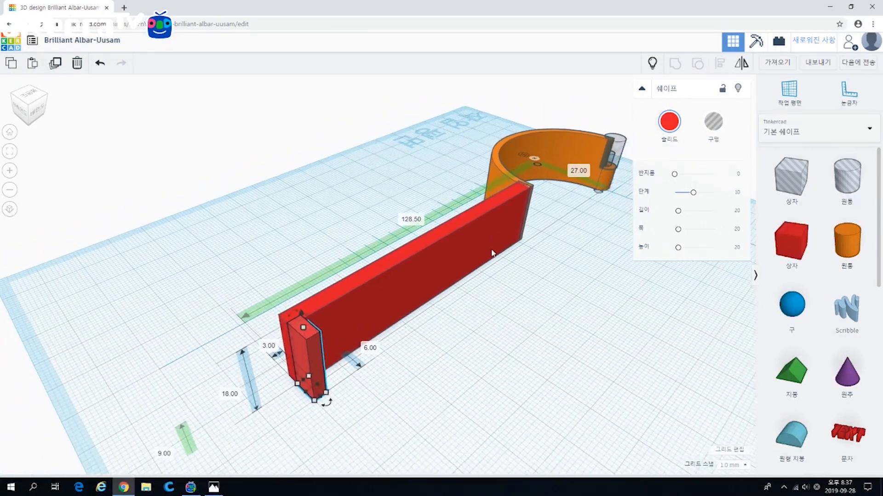
# Show the hidden clip half again and shorten the red arm at its free end to about 79 mm
pyautogui.click(493, 252)
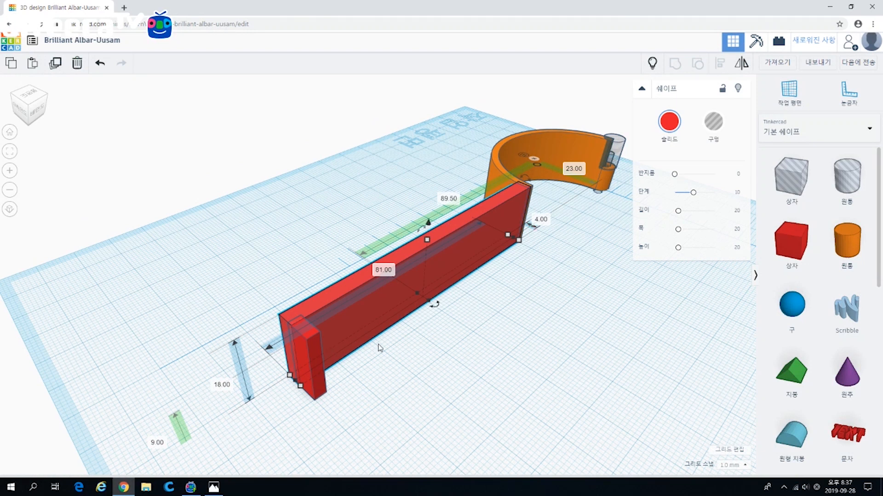
pyautogui.click(462, 346)
pyautogui.click(654, 66)
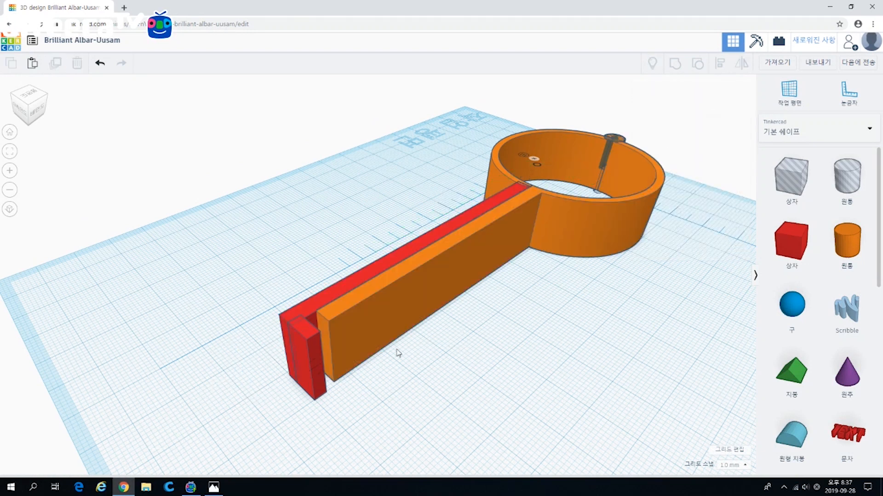
pyautogui.moveTo(396, 353); pyautogui.dragTo(308, 320, button='right')
pyautogui.click(412, 370)
pyautogui.click(308, 320)
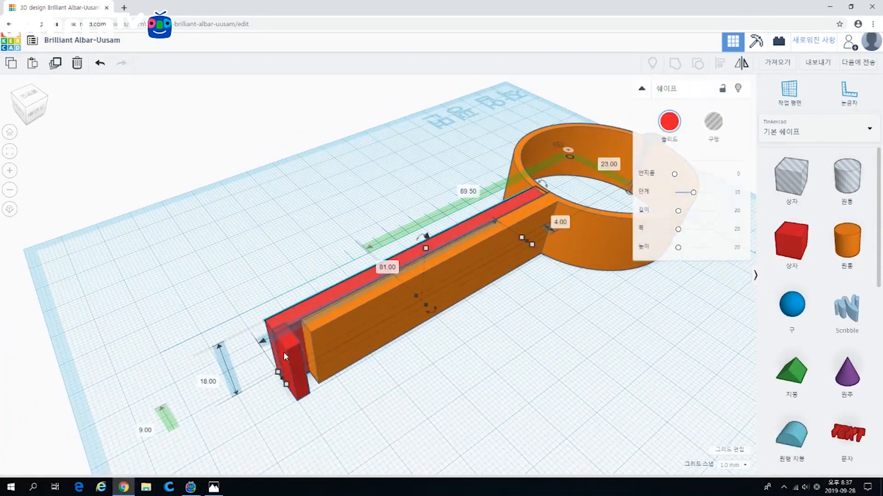
pyautogui.moveTo(280, 375); pyautogui.dragTo(299, 382)
# Move the catch box 2 mm toward the ring and set its width across the arms to 7 mm
pyautogui.click(299, 384)
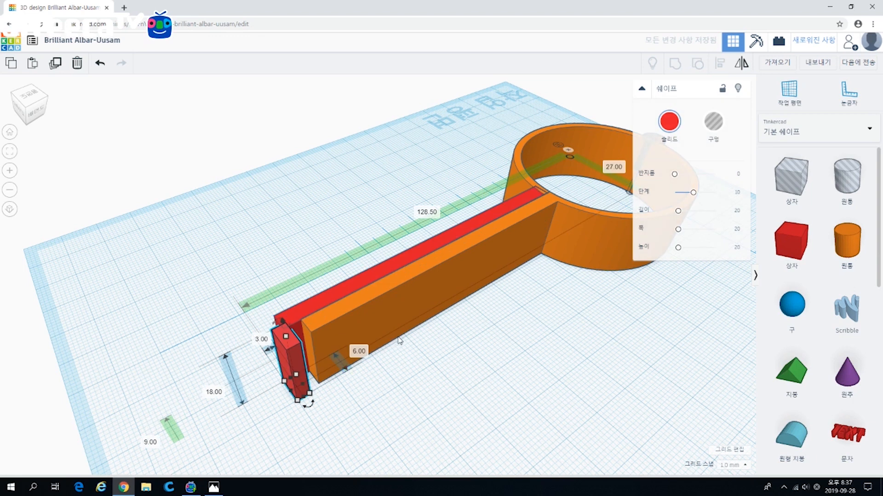
pyautogui.press('Left')
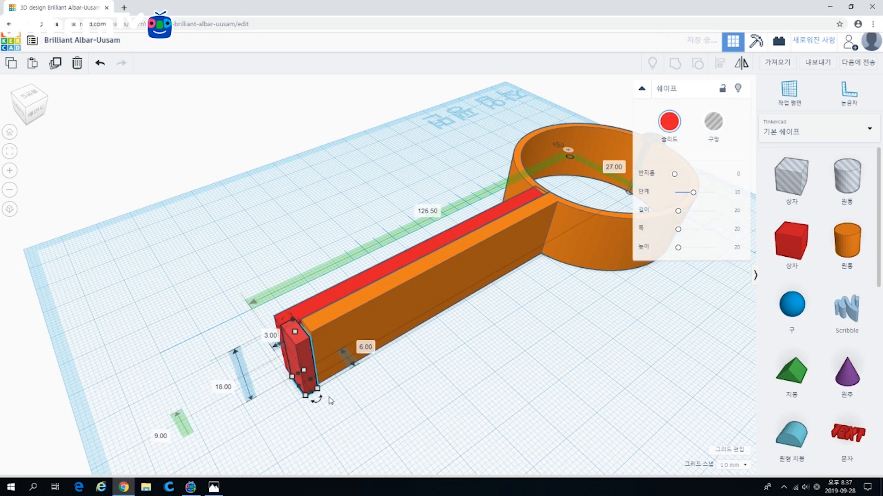
pyautogui.click(369, 348)
pyautogui.write('7')
pyautogui.press('Return')
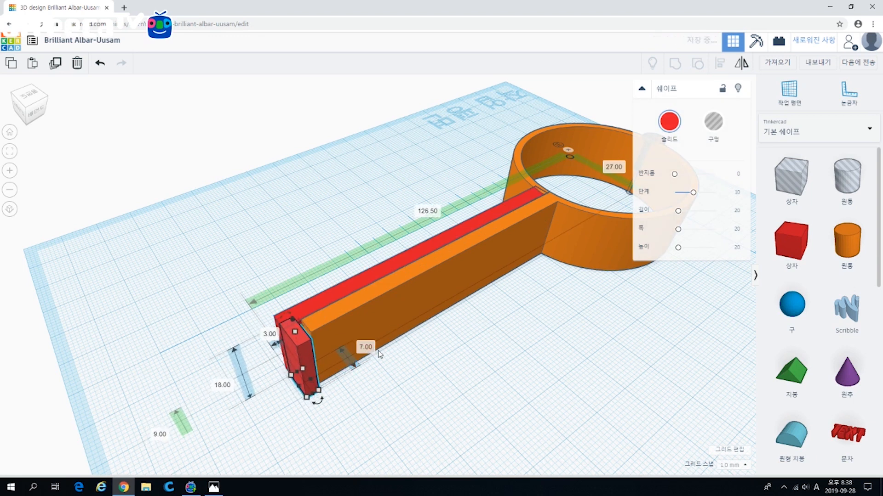
pyautogui.click(367, 371)
pyautogui.moveTo(367, 370); pyautogui.dragTo(365, 388, button='right')
pyautogui.click(364, 388)
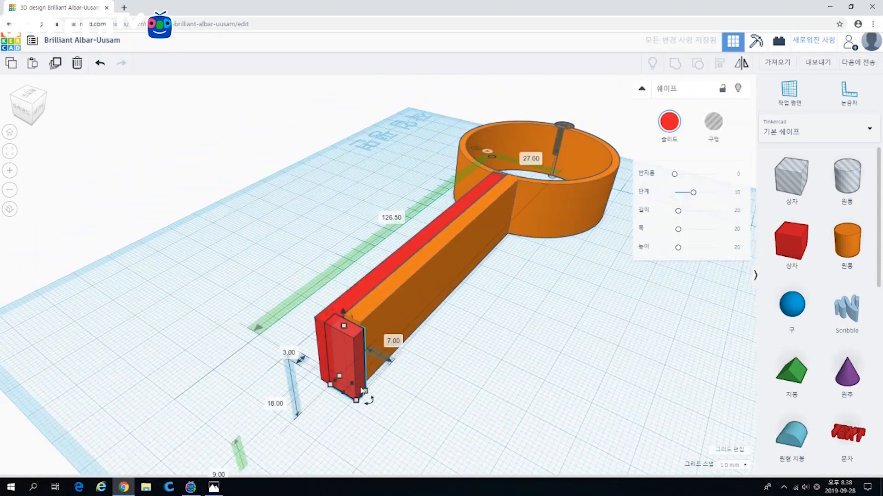
pyautogui.click(468, 386)
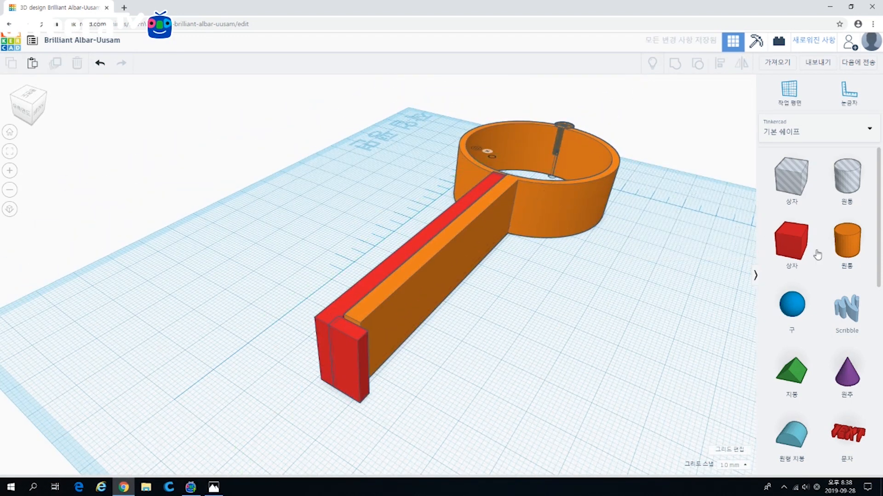
# Add a solid cylinder beside the catch box with 64 sides and a height of 18 mm
pyautogui.moveTo(847, 241); pyautogui.dragTo(411, 390)
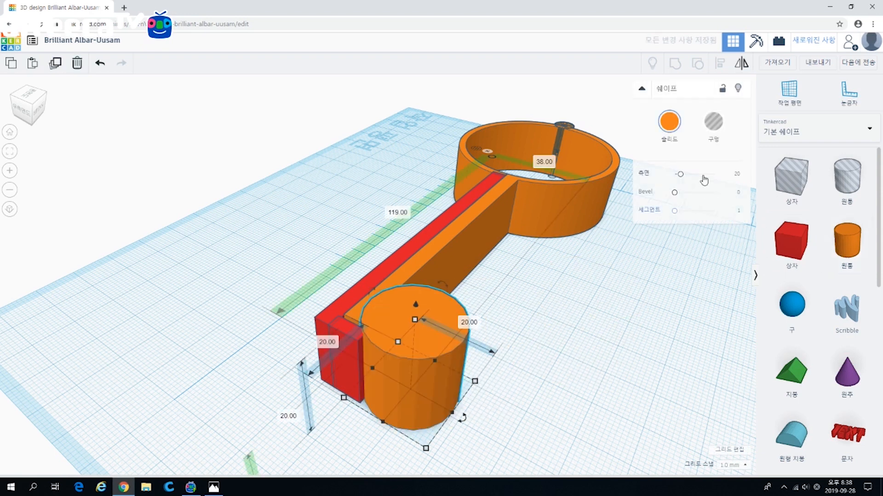
pyautogui.moveTo(682, 177); pyautogui.dragTo(714, 174)
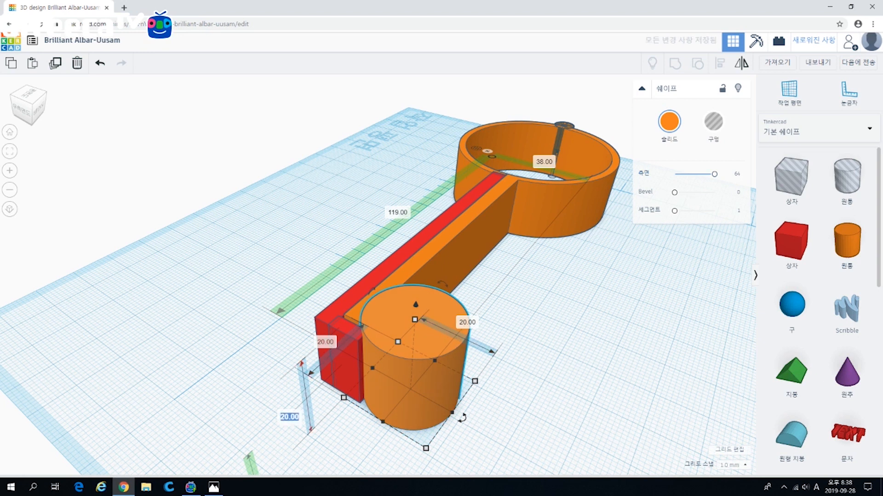
pyautogui.write('18')
pyautogui.press('Return')
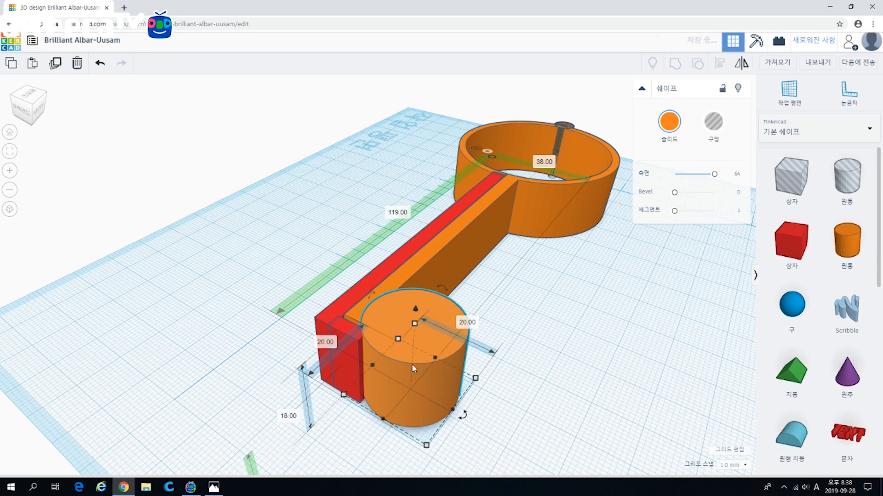
# Resize the cylinder to 4 × 4 mm and move it against the outer edge of the catch box
pyautogui.scroll(-2, 252, 471)
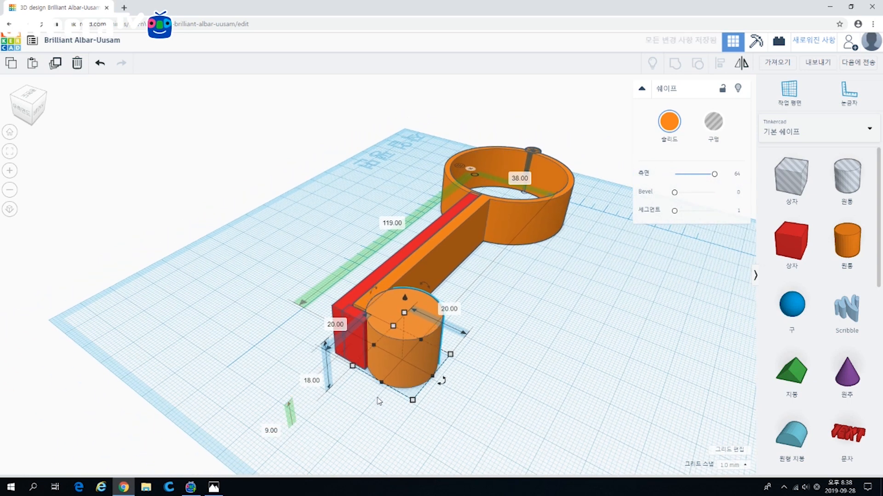
pyautogui.scroll(4, 386, 402)
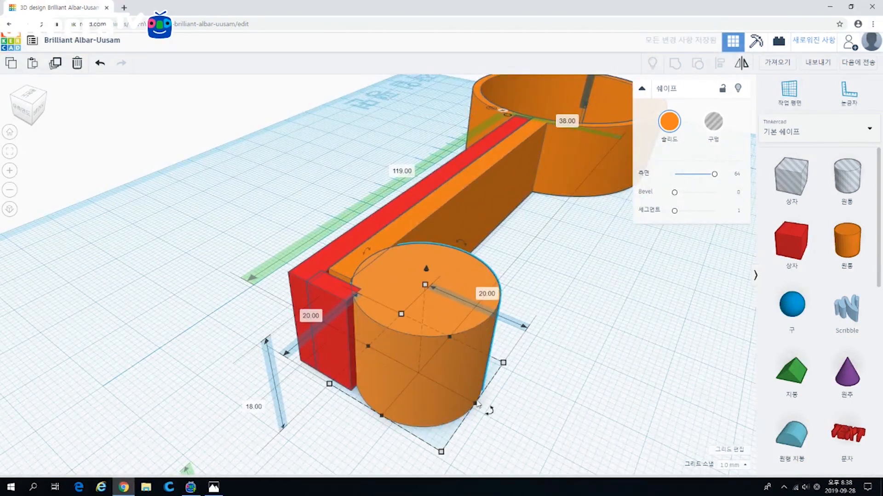
pyautogui.keyDown('shift'); pyautogui.moveTo(503, 362); pyautogui.dragTo(418, 373); pyautogui.keyUp('shift')
pyautogui.moveTo(374, 339); pyautogui.dragTo(378, 289)
pyautogui.click(438, 313)
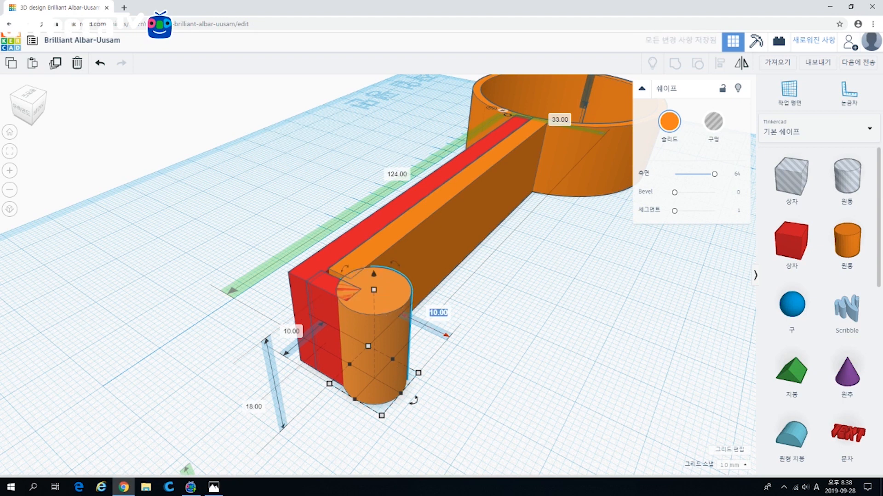
pyautogui.write('4')
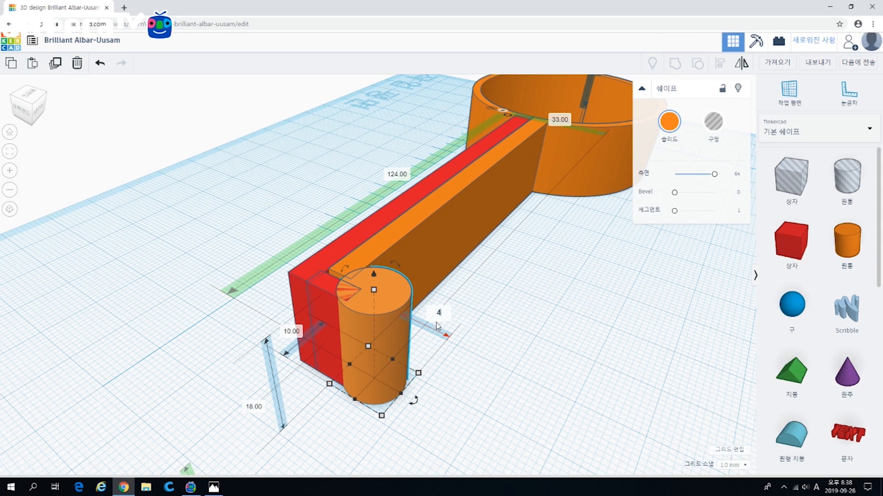
pyautogui.press('Return')
pyautogui.click(305, 339)
pyautogui.write('4')
pyautogui.press('Return')
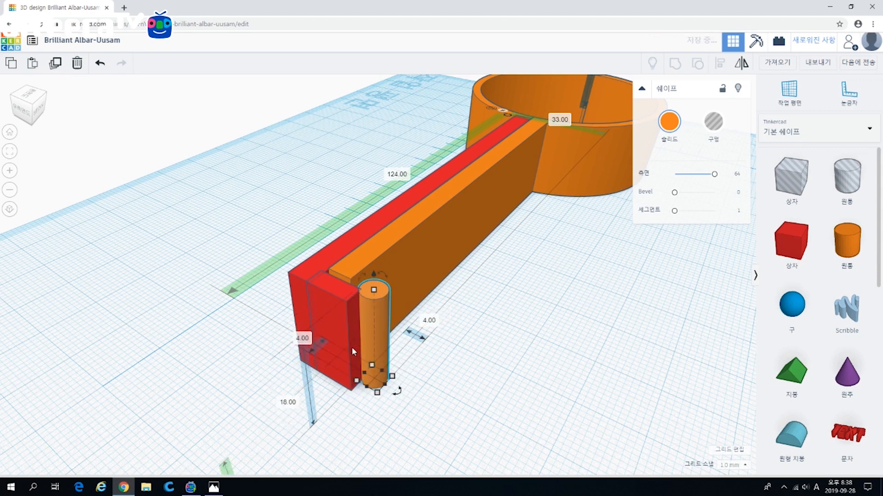
pyautogui.moveTo(376, 343); pyautogui.dragTo(365, 340)
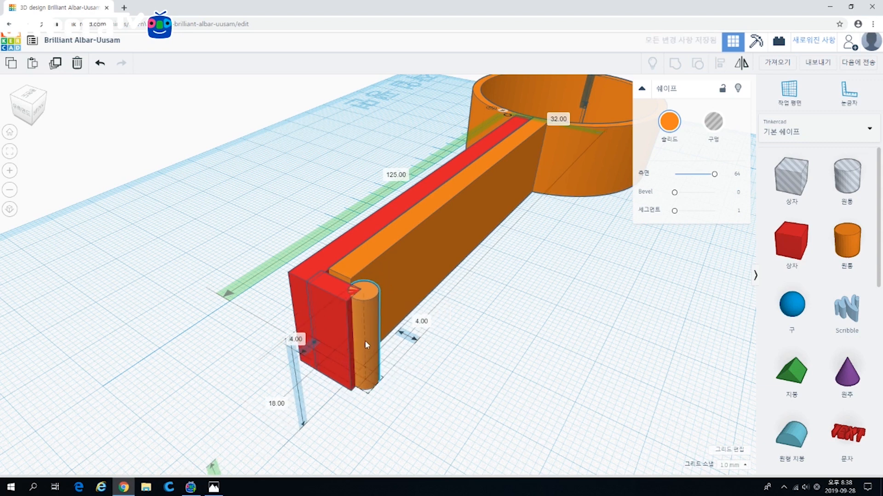
# Group the latch cylinder, catch box and red arm with the original clip half into one body
pyautogui.scroll(1, 395, 404)
pyautogui.moveTo(395, 406); pyautogui.dragTo(462, 428, button='right')
pyautogui.keyDown('shift'); pyautogui.click(343, 408); pyautogui.keyUp('shift')
pyautogui.keyDown('shift'); pyautogui.click(340, 345); pyautogui.keyUp('shift')
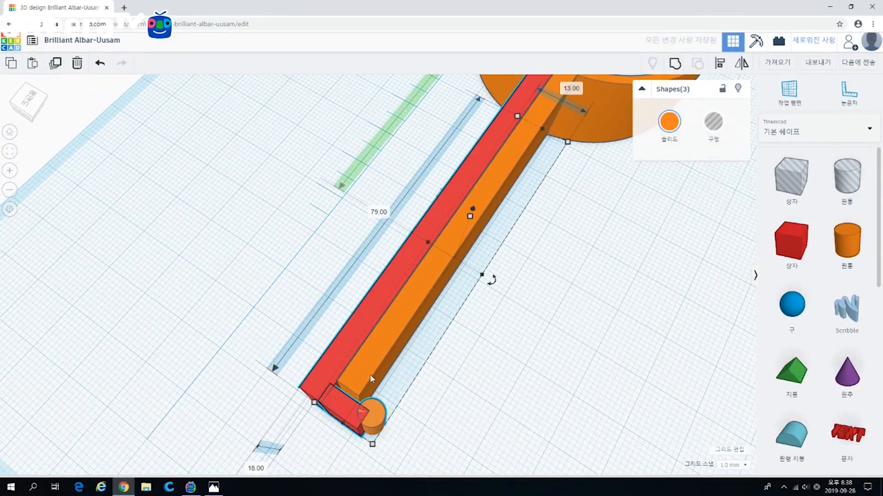
pyautogui.click(458, 409)
pyautogui.scroll(-2, 461, 411)
pyautogui.click(376, 378)
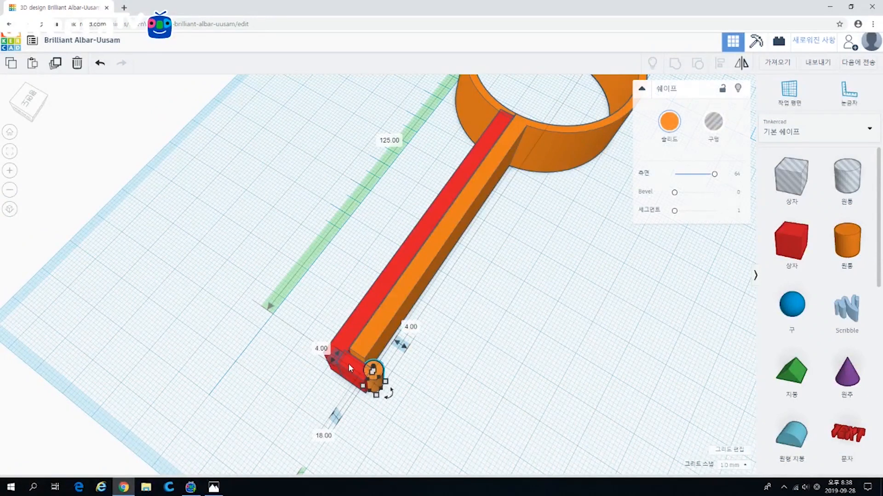
pyautogui.keyDown('shift'); pyautogui.click(348, 363); pyautogui.keyUp('shift')
pyautogui.keyDown('shift'); pyautogui.click(368, 316); pyautogui.keyUp('shift')
pyautogui.moveTo(453, 351); pyautogui.dragTo(312, 324, button='middle')
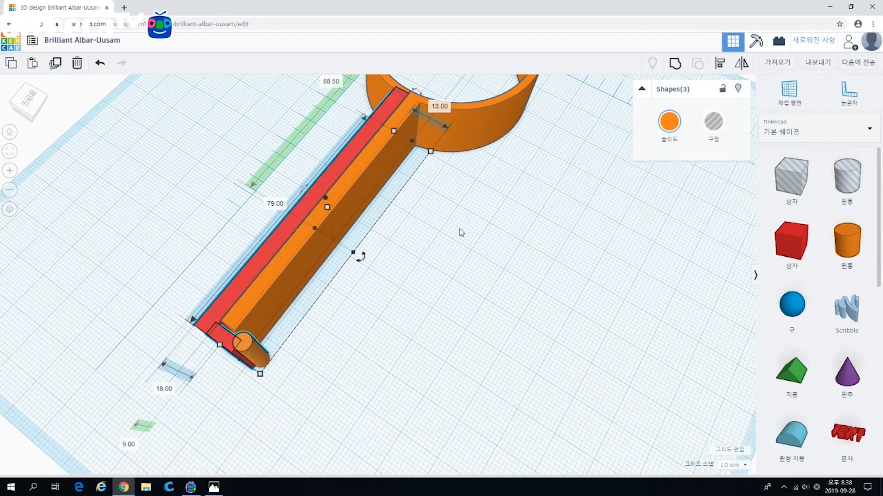
pyautogui.moveTo(461, 231); pyautogui.dragTo(414, 404, button='middle')
pyautogui.keyDown('shift'); pyautogui.click(401, 167); pyautogui.keyUp('shift')
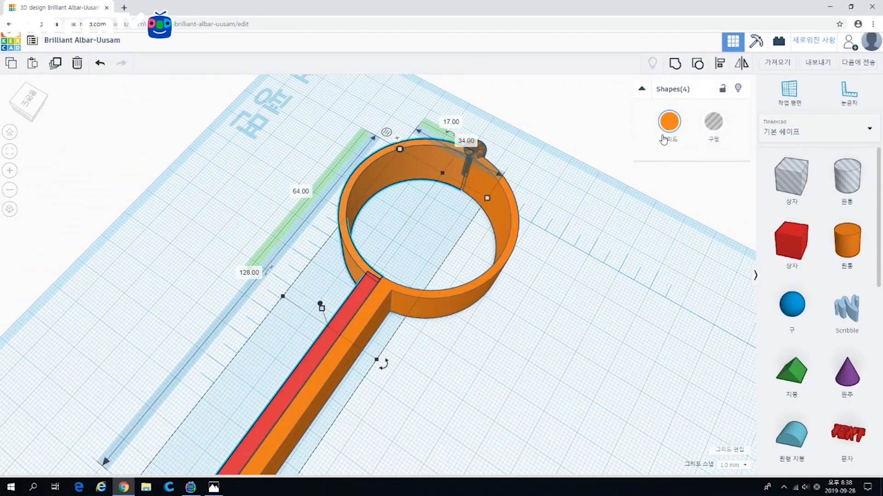
pyautogui.click(682, 72)
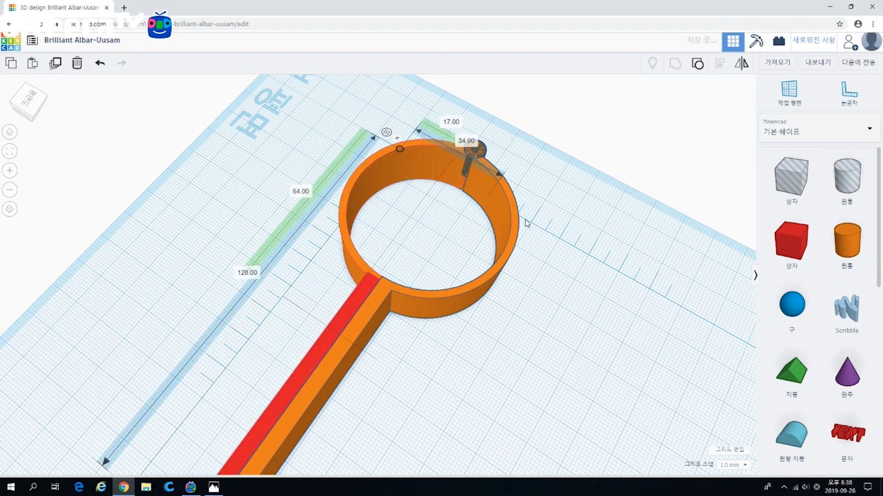
# Hide the other clip half and subtract the large hole cylinder at the hinge from the remaining half
pyautogui.click(614, 249)
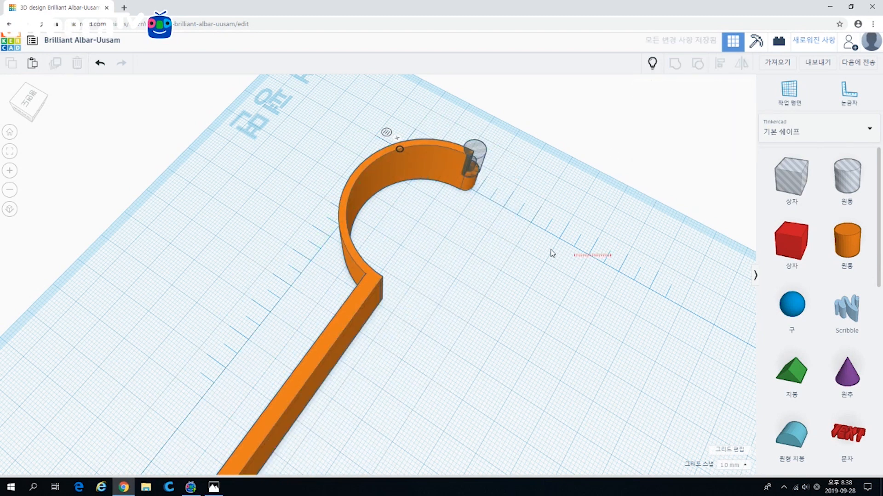
pyautogui.moveTo(541, 252); pyautogui.dragTo(437, 268, button='right')
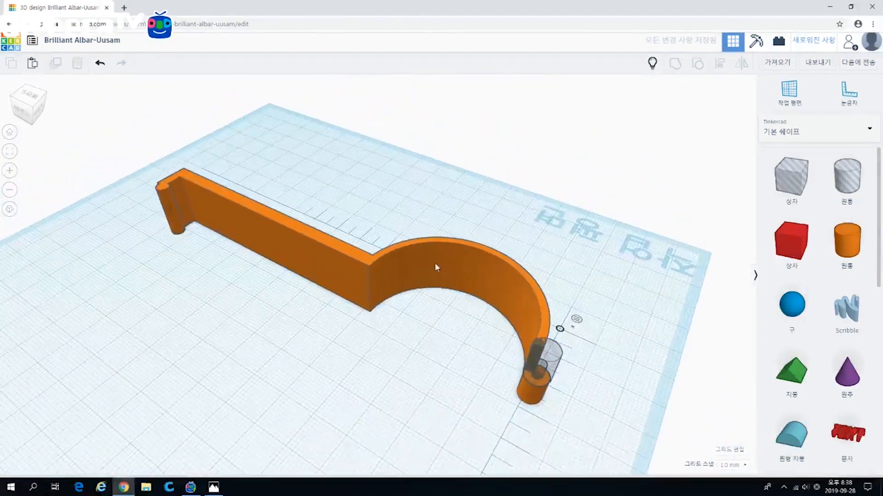
pyautogui.click(552, 361)
pyautogui.keyDown('shift'); pyautogui.click(542, 309); pyautogui.keyUp('shift')
pyautogui.click(675, 63)
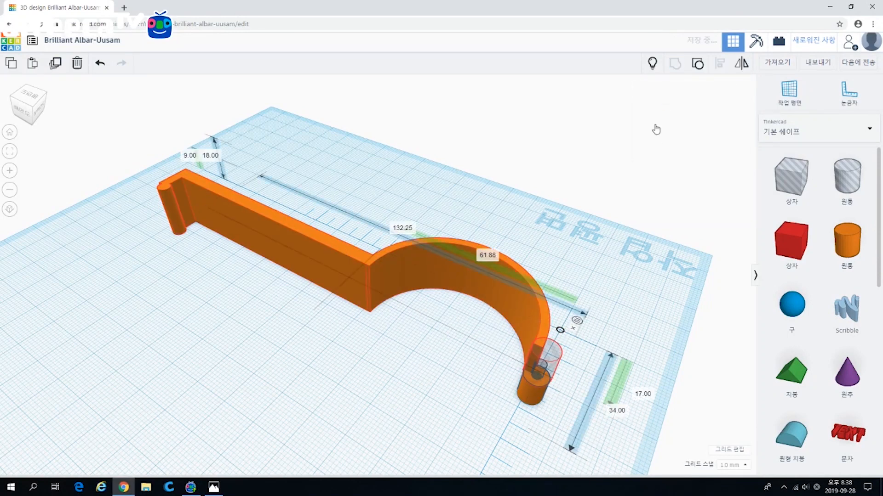
pyautogui.click(632, 296)
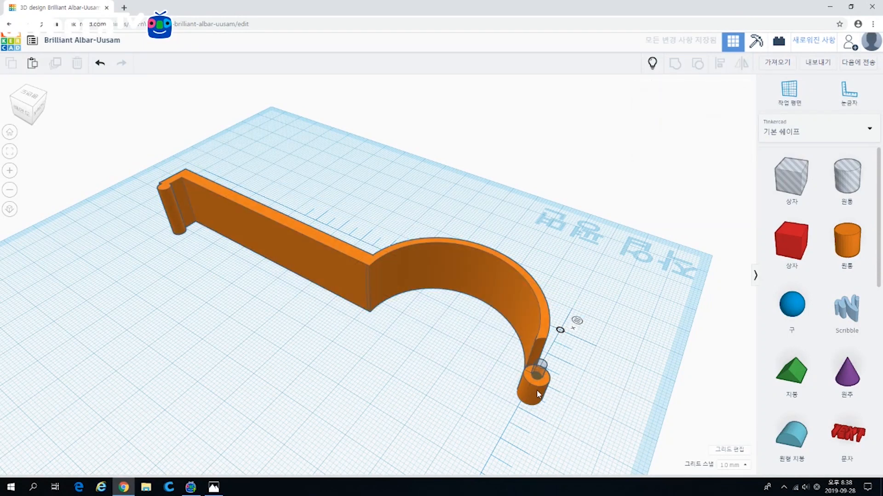
# Group the hinge knuckle with the clip half and cut its pin hole with the remaining 2.5 mm hole cylinder
pyautogui.click(537, 390)
pyautogui.keyDown('shift'); pyautogui.click(539, 332); pyautogui.keyUp('shift')
pyautogui.click(676, 64)
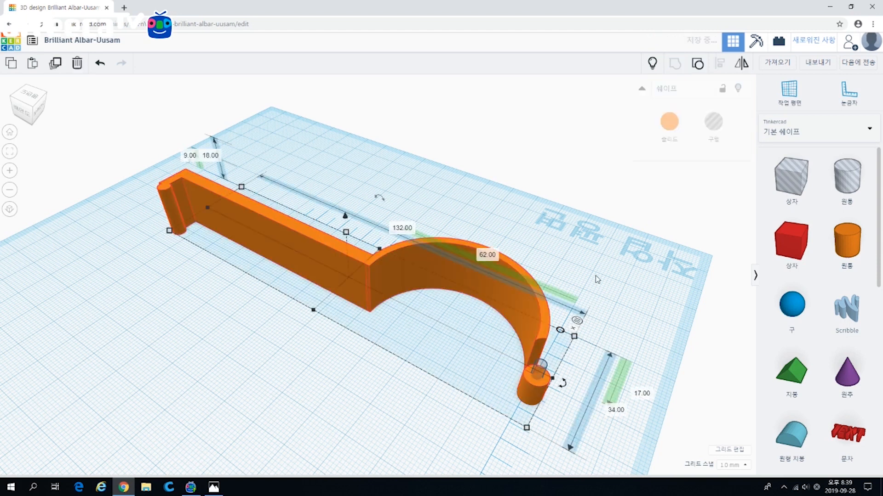
pyautogui.click(536, 397)
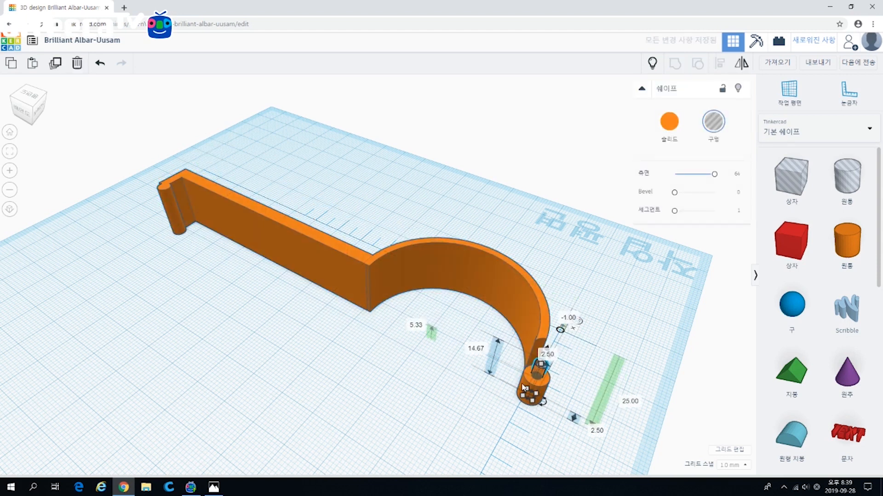
pyautogui.keyDown('shift'); pyautogui.click(522, 386); pyautogui.keyUp('shift')
pyautogui.click(675, 63)
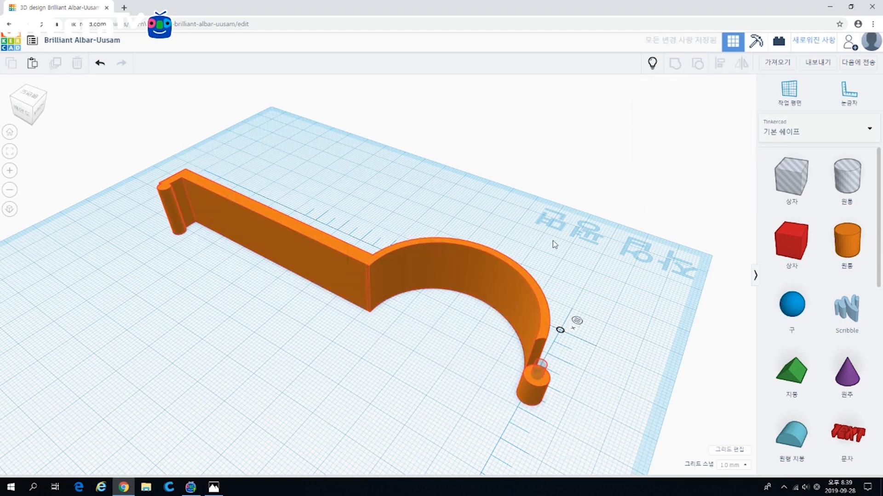
pyautogui.moveTo(290, 328); pyautogui.dragTo(395, 363, button='middle')
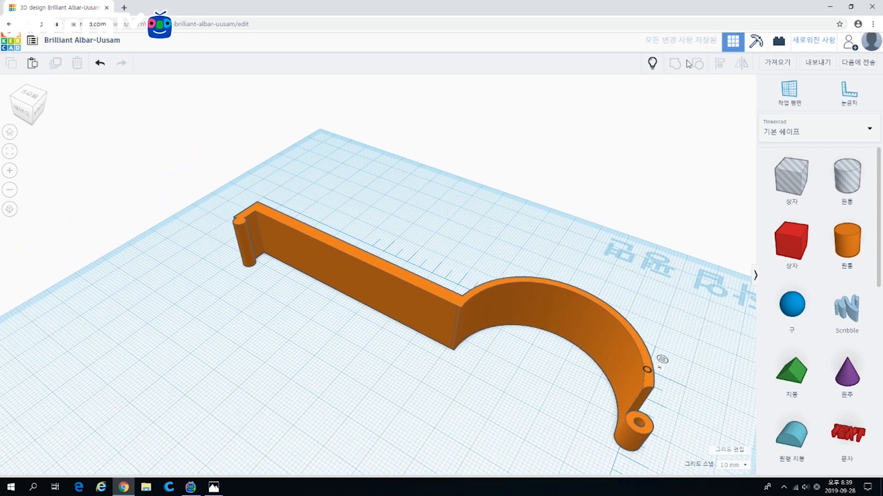
# Show the hidden clip half again and examine how both halves fit at the latch hook, arms and hinge
pyautogui.click(653, 64)
pyautogui.moveTo(346, 222); pyautogui.dragTo(195, 303, button='right')
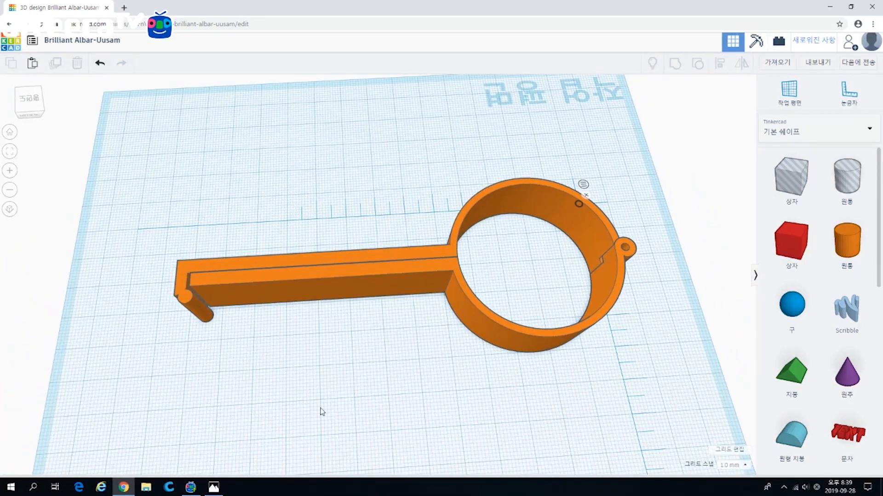
pyautogui.moveTo(220, 294); pyautogui.dragTo(388, 299, button='middle')
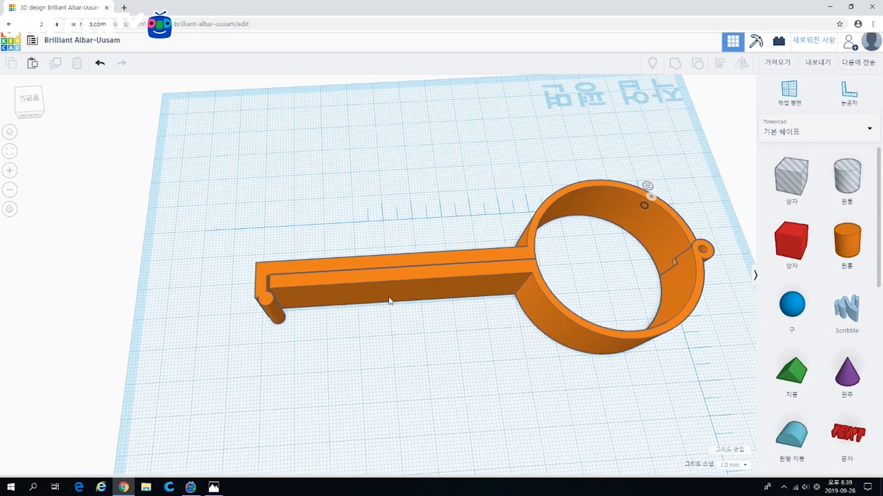
pyautogui.moveTo(297, 294); pyautogui.dragTo(430, 302, button='middle')
pyautogui.scroll(3, 398, 313)
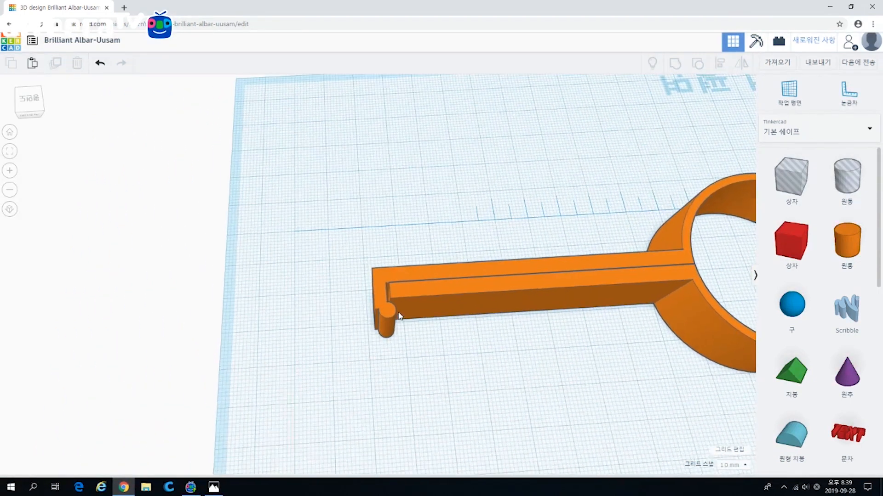
pyautogui.moveTo(428, 325); pyautogui.dragTo(285, 324, button='middle')
pyautogui.moveTo(463, 344); pyautogui.dragTo(206, 335, button='middle')
pyautogui.moveTo(339, 354); pyautogui.dragTo(411, 340, button='right')
pyautogui.moveTo(410, 340); pyautogui.dragTo(250, 325, button='middle')
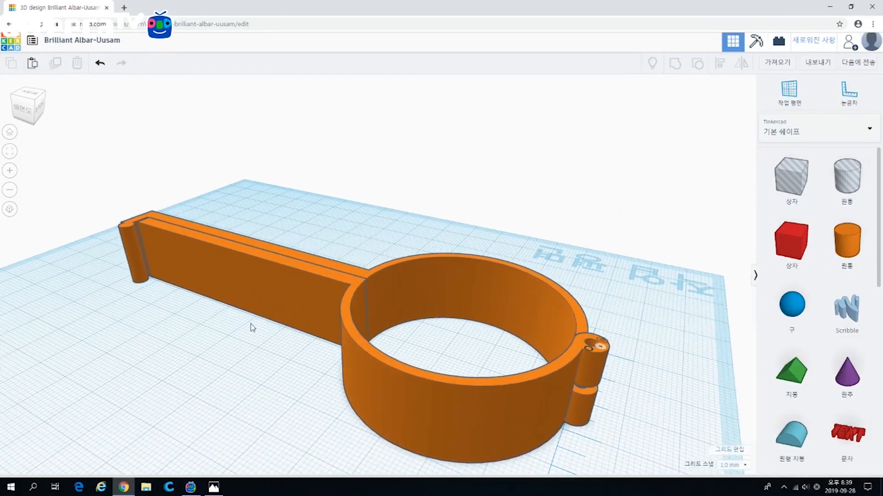
# Add a solid 64-sided cylinder inside the ring and position it 25 mm from the ruler origin in both directions
pyautogui.moveTo(846, 241); pyautogui.dragTo(456, 360)
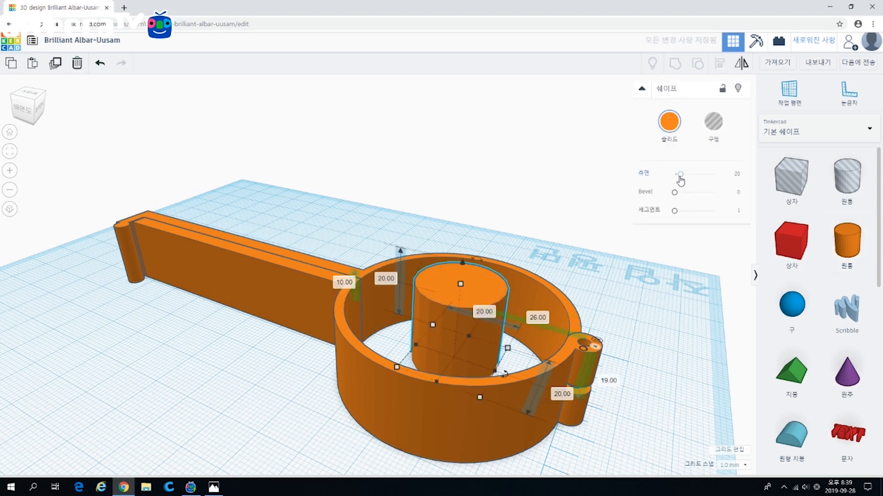
pyautogui.moveTo(680, 173); pyautogui.dragTo(714, 173)
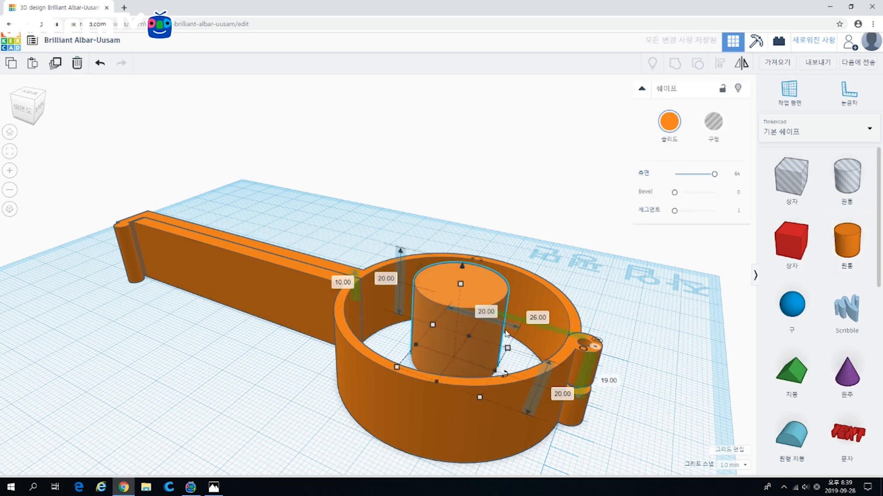
pyautogui.moveTo(506, 333); pyautogui.dragTo(410, 415, button='right')
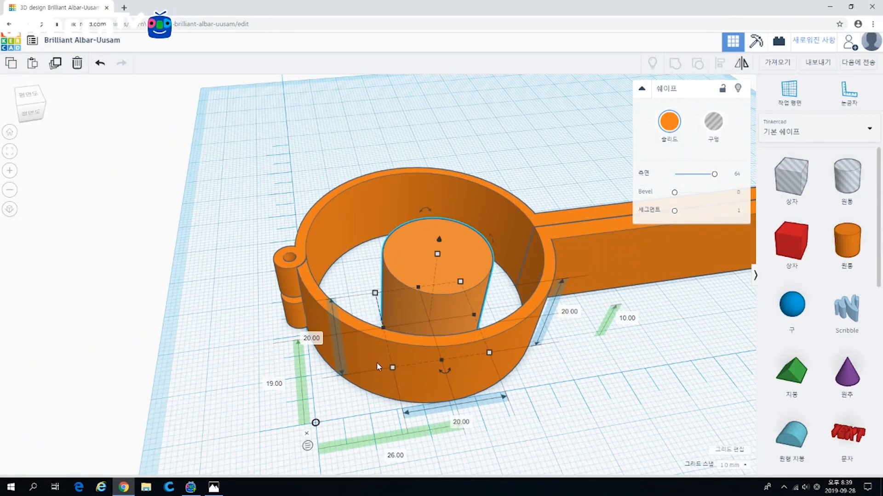
pyautogui.click(276, 385)
pyautogui.write('25')
pyautogui.press('Return')
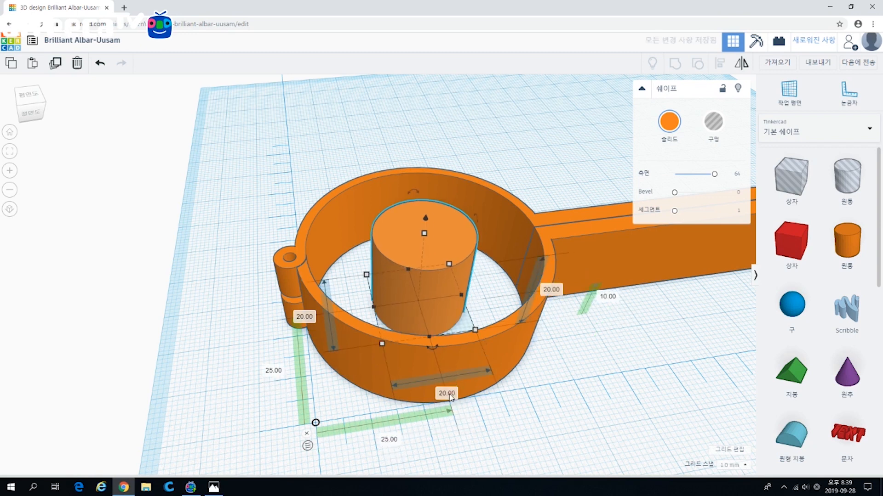
# Resize the cylinder inside the ring to 45.8 × 45.8 mm with a height of 30 mm
pyautogui.click(444, 394)
pyautogui.write('4')
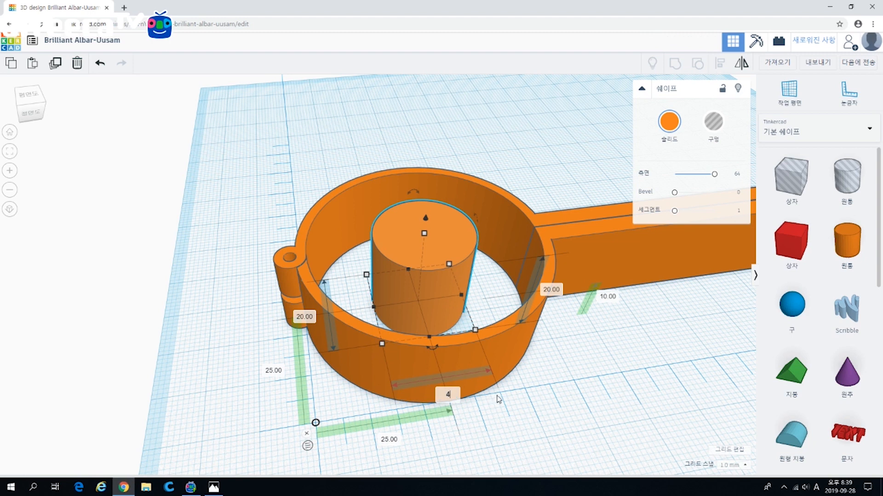
pyautogui.press('Return')
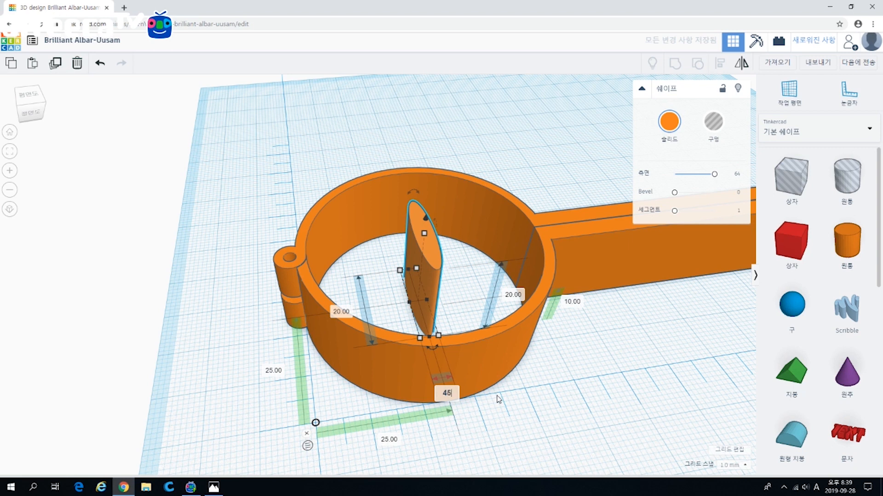
pyautogui.write('45.8')
pyautogui.press('Return')
pyautogui.click(247, 327)
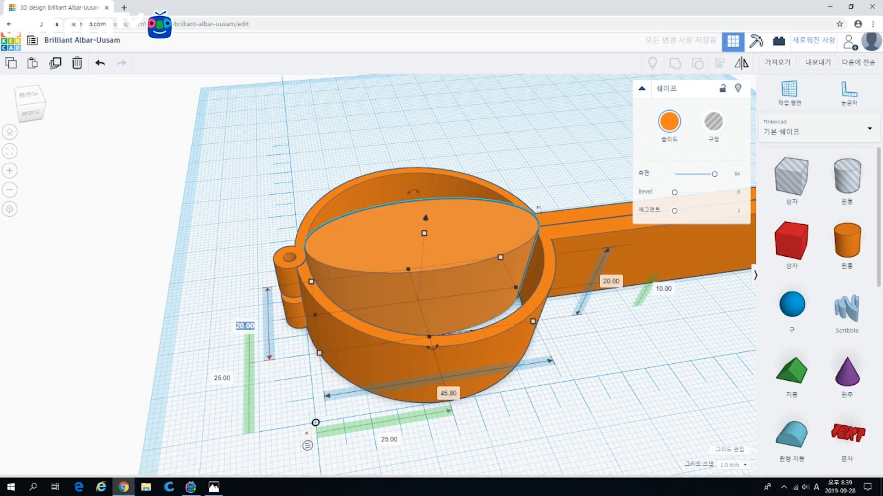
pyautogui.write('45.8')
pyautogui.press('Return')
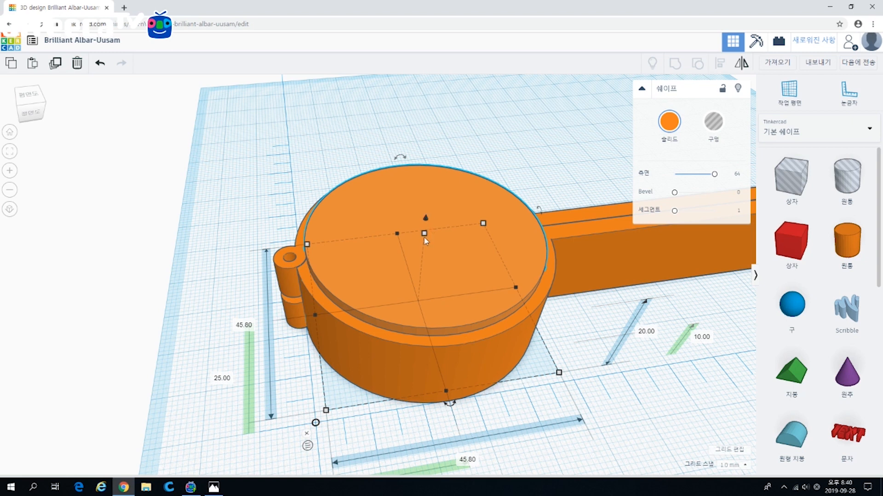
pyautogui.moveTo(424, 238); pyautogui.dragTo(431, 198)
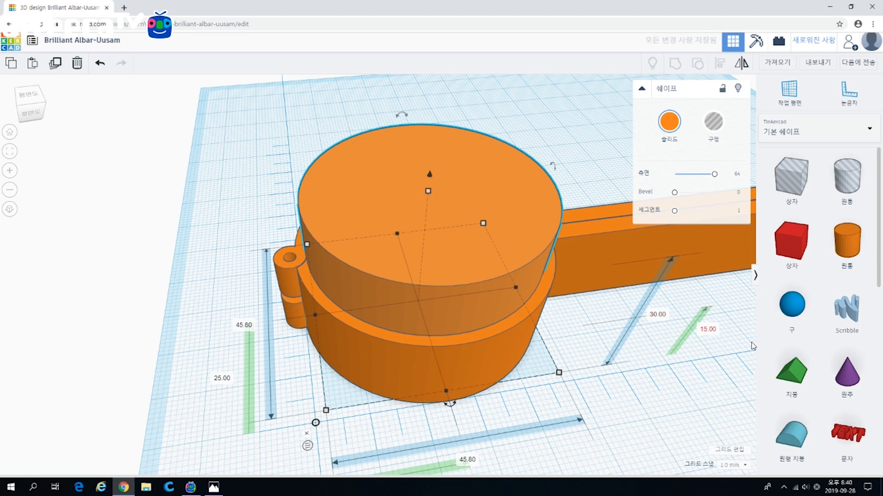
# Duplicate the cylinder in place as a hole and resize the copy to 42 × 42 mm with a height of 40 mm
pyautogui.scroll(-10, 809, 350)
pyautogui.scroll(-6, 538, 348)
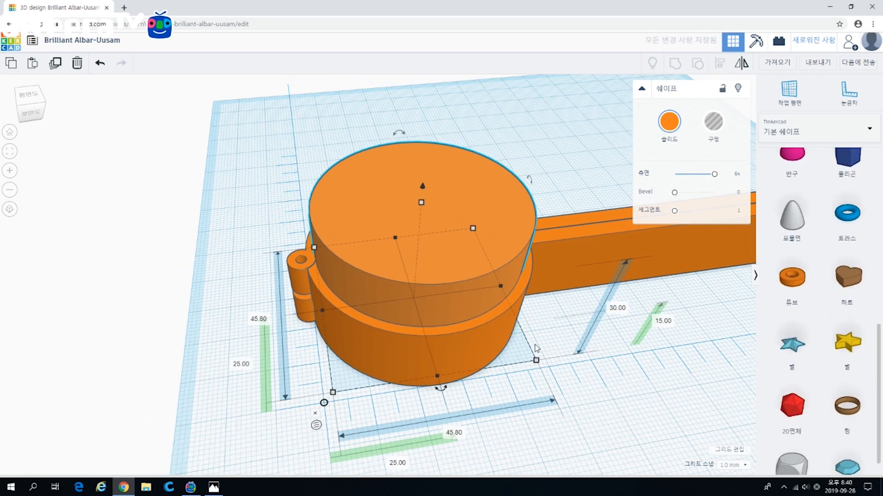
pyautogui.moveTo(504, 341)
pyautogui.mouseDown(button='right')
pyautogui.moveTo(502, 198)
pyautogui.moveTo(493, 360)
pyautogui.moveTo(503, 350)
pyautogui.mouseUp(button='right')
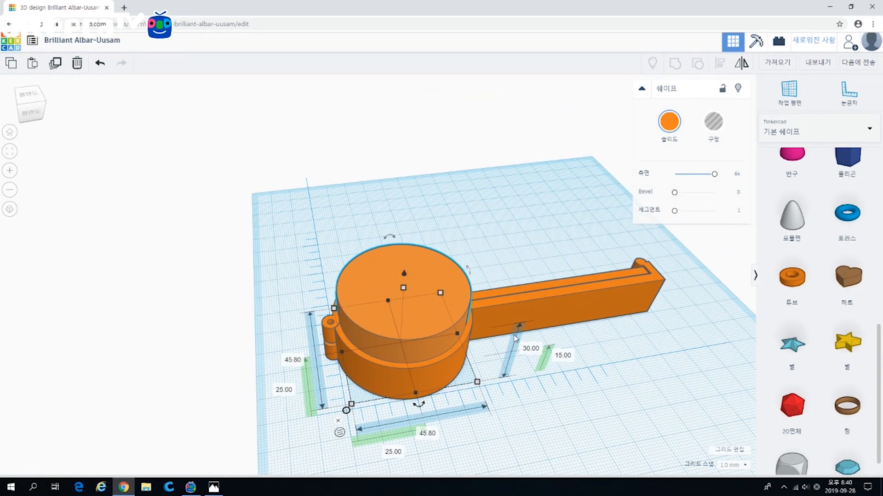
pyautogui.click(714, 123)
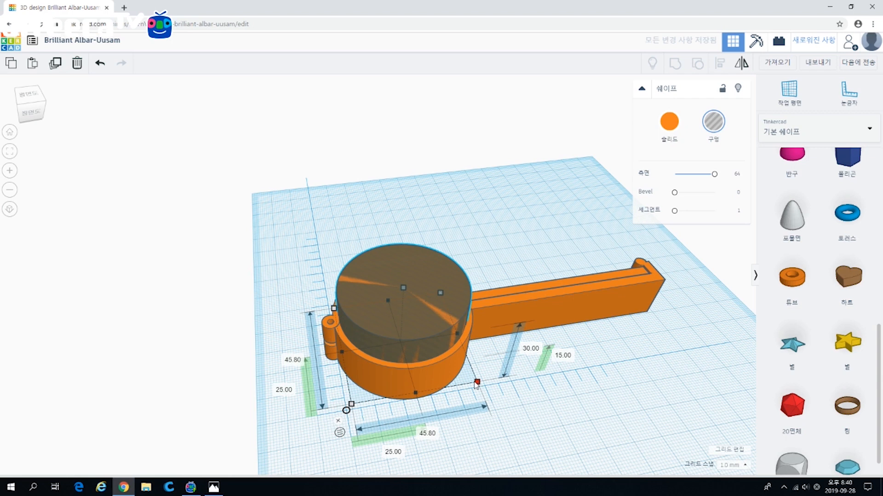
pyautogui.moveTo(477, 383); pyautogui.dragTo(470, 379)
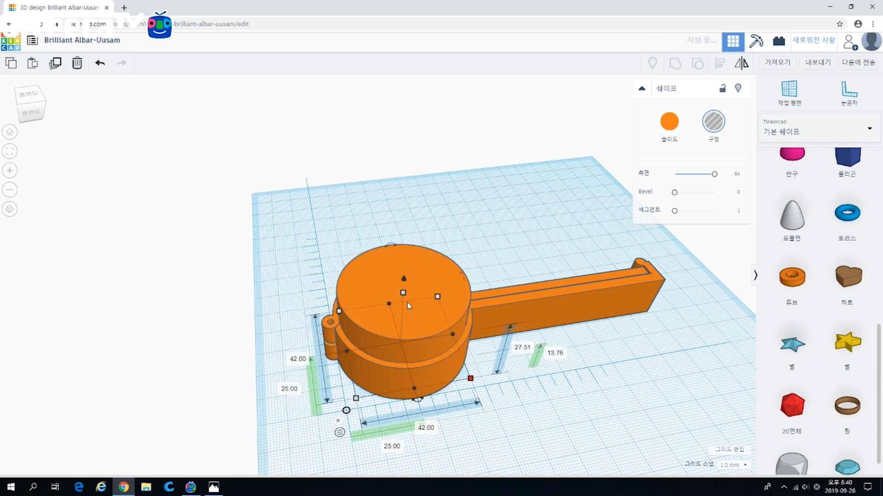
pyautogui.moveTo(403, 293); pyautogui.dragTo(408, 267)
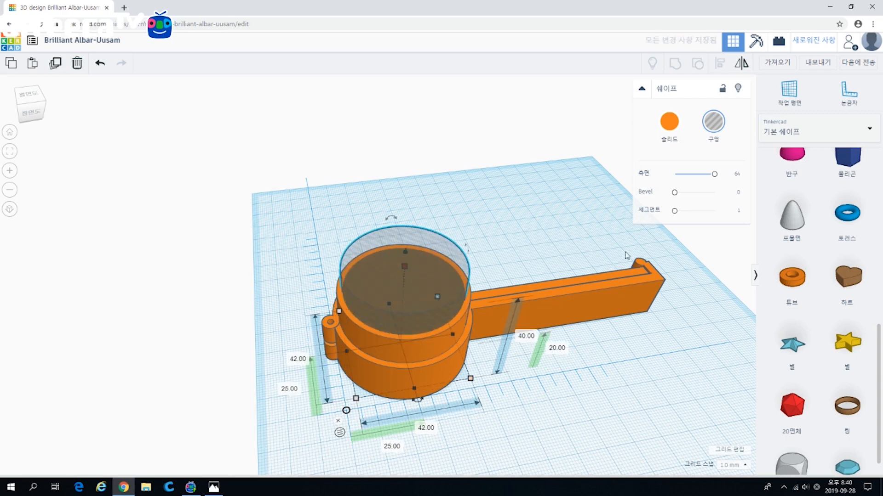
# Group the hole cylinder with the solid cylinder to hollow it into an open spout tube
pyautogui.keyDown('shift'); pyautogui.click(464, 323); pyautogui.keyUp('shift')
pyautogui.click(675, 64)
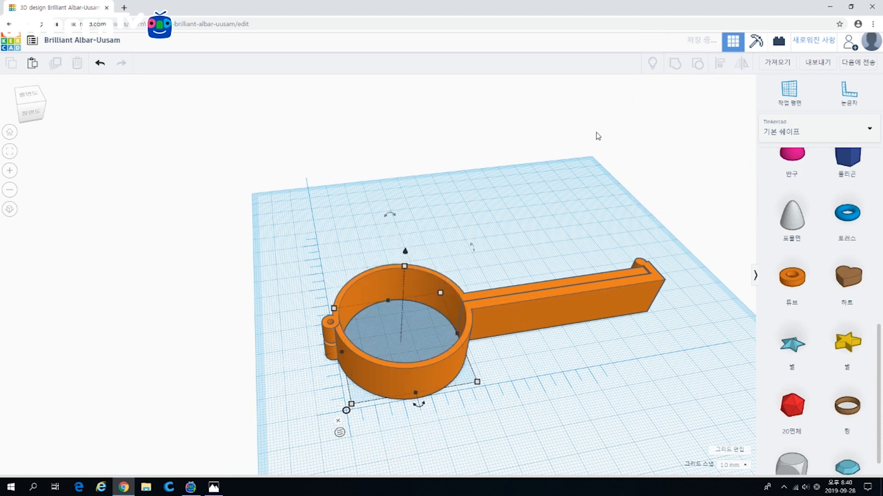
pyautogui.click(590, 149)
pyautogui.moveTo(528, 329); pyautogui.dragTo(516, 295, button='right')
pyautogui.moveTo(510, 353); pyautogui.dragTo(578, 374, button='right')
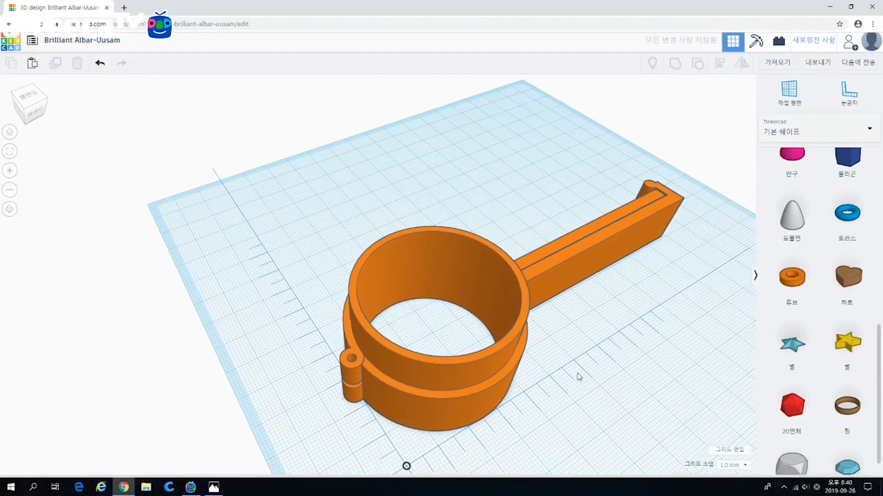
# Inspect the spout tube, the clip ring and the arm's latching hook from several angles and distances
pyautogui.click(516, 341)
pyautogui.moveTo(589, 370); pyautogui.dragTo(532, 316, button='middle')
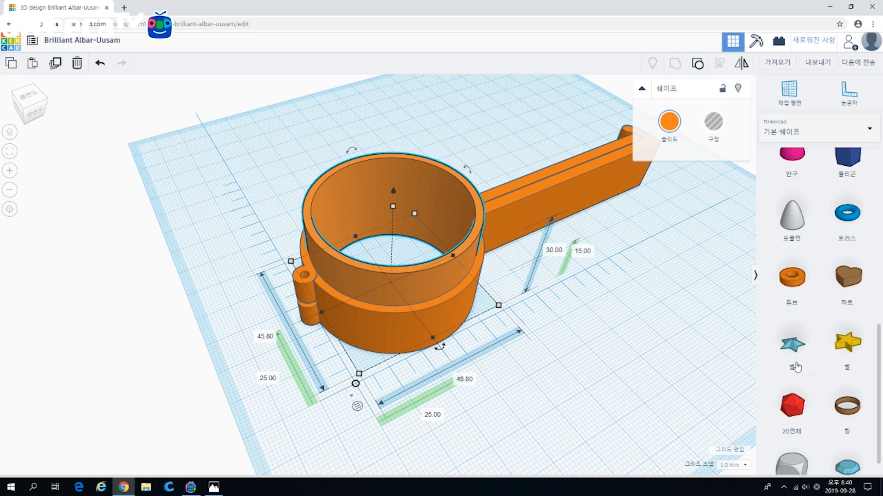
pyautogui.scroll(-3, 687, 364)
pyautogui.scroll(2, 694, 365)
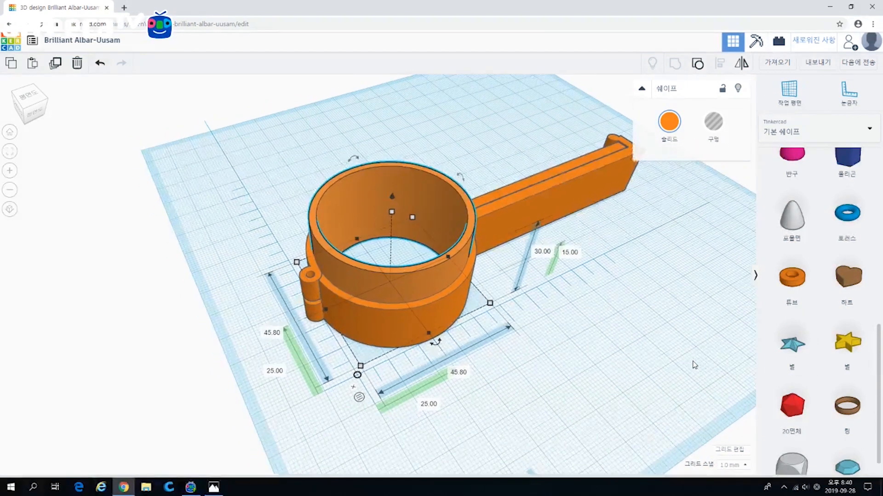
pyautogui.click(663, 348)
pyautogui.moveTo(506, 324); pyautogui.dragTo(654, 144, button='right')
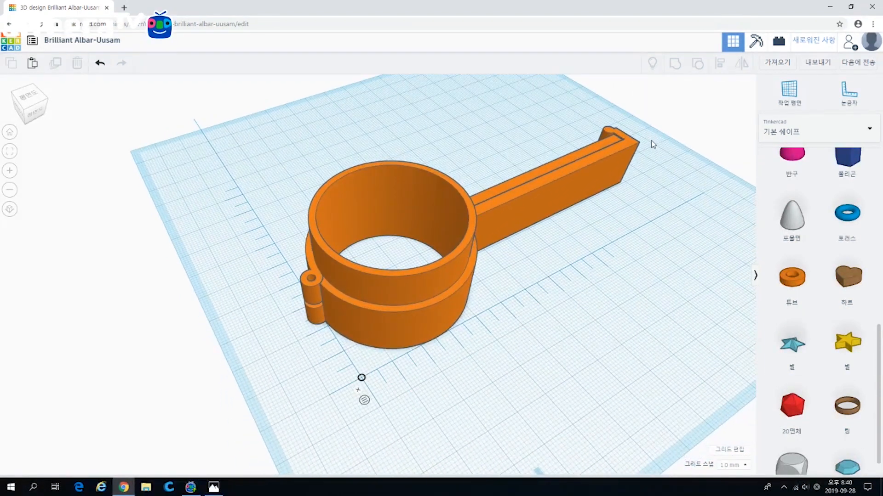
pyautogui.scroll(5, 543, 225)
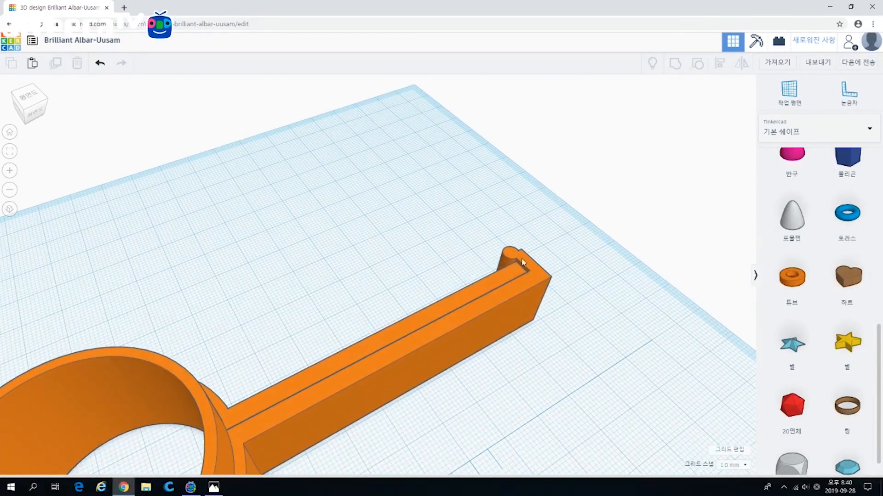
pyautogui.scroll(-6, 522, 262)
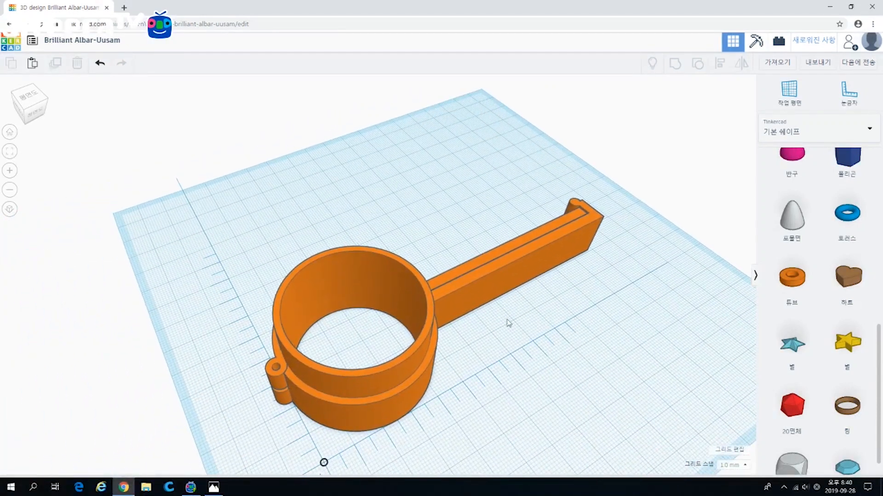
pyautogui.moveTo(507, 321); pyautogui.dragTo(493, 318, button='right')
# Hide the clip parts around the spout tube, leaving only the tube on the workplane
pyautogui.click(598, 281)
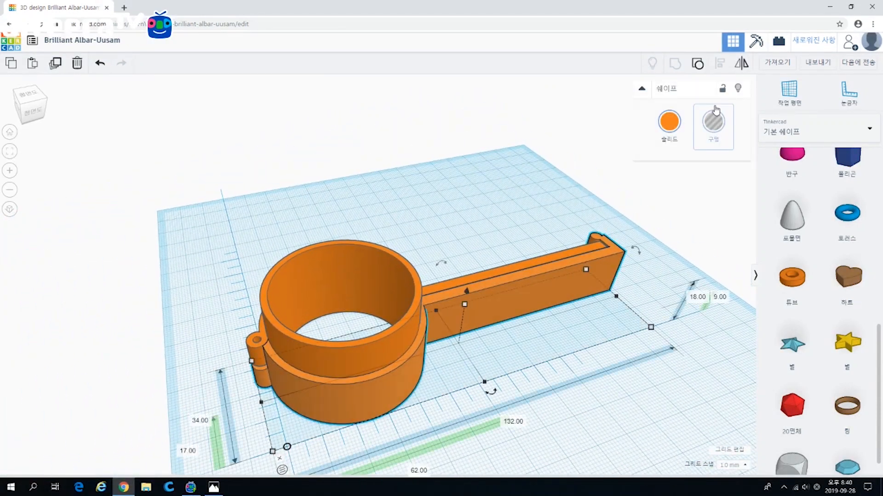
pyautogui.click(737, 88)
pyautogui.click(586, 264)
pyautogui.click(738, 88)
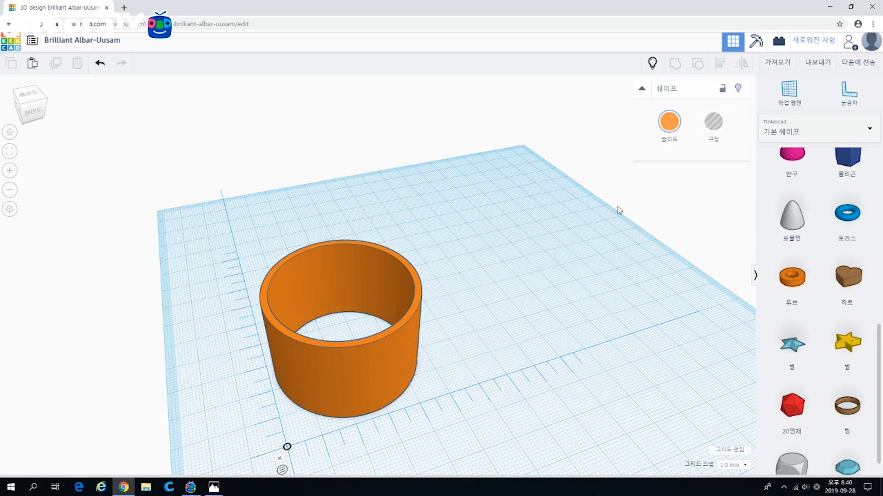
pyautogui.press('f')
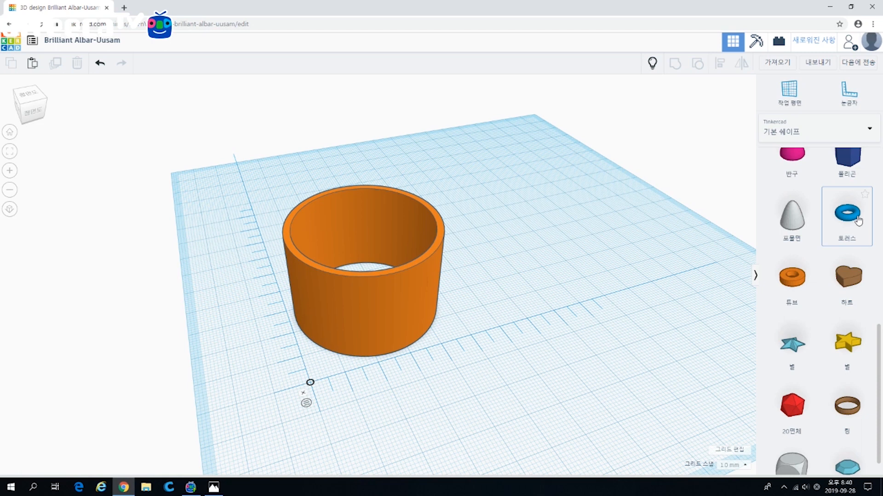
# Add a torus beside the spout tube and set its sides to 24
pyautogui.moveTo(858, 220); pyautogui.dragTo(502, 348)
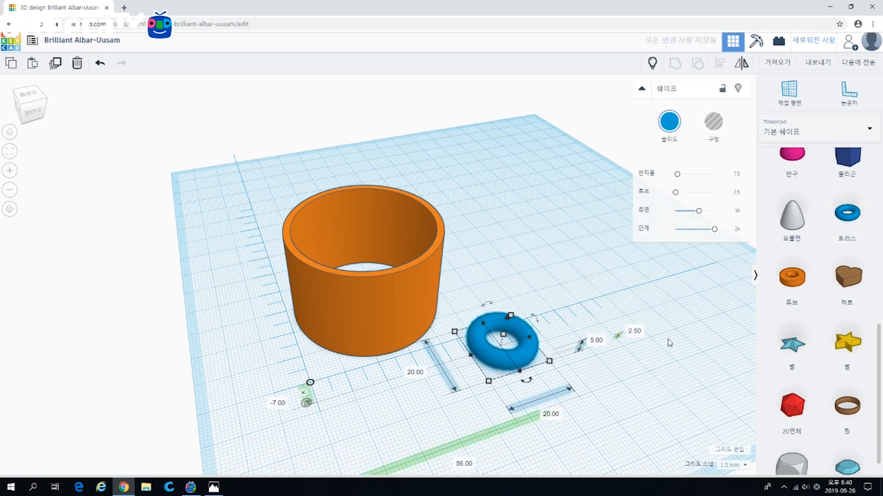
pyautogui.moveTo(670, 343); pyautogui.dragTo(508, 342, button='right')
pyautogui.scroll(5, 529, 348)
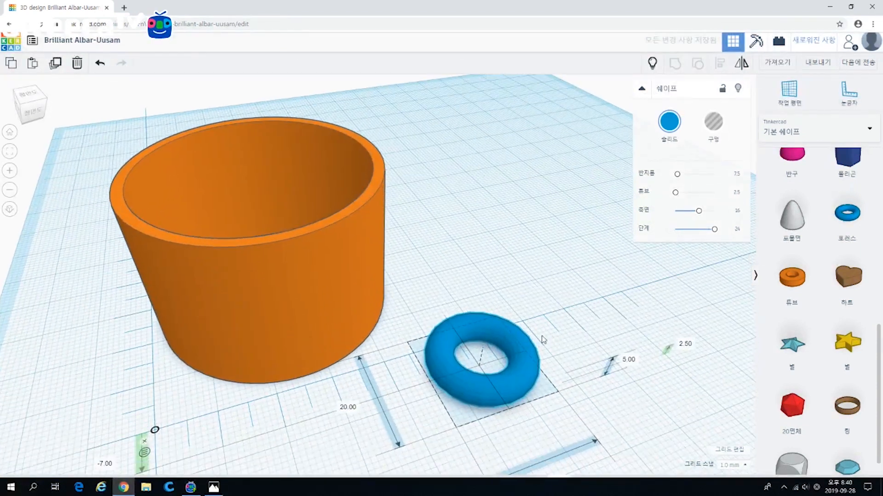
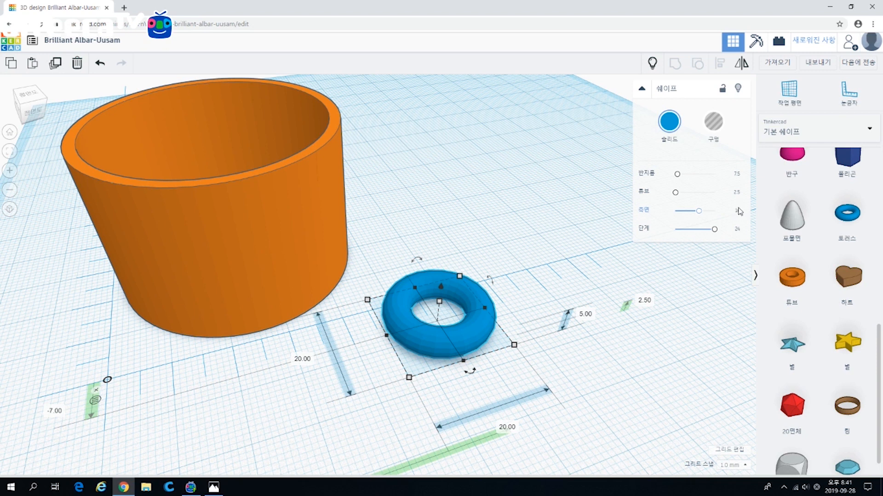
pyautogui.moveTo(699, 211); pyautogui.dragTo(733, 214)
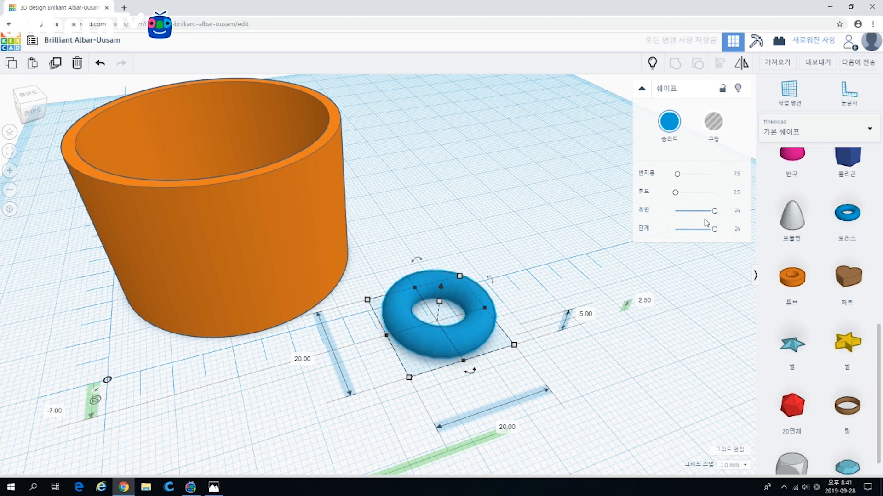
# Set the torus's tube thickness to 1 mm
pyautogui.click(734, 175)
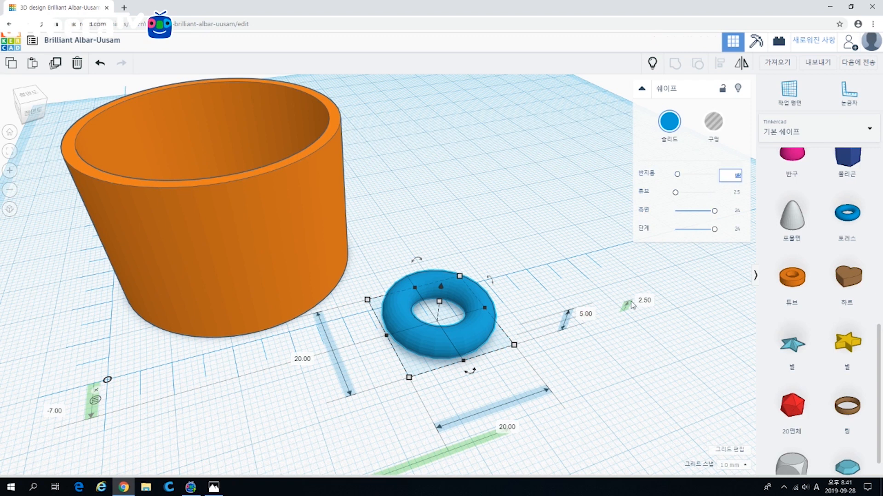
pyautogui.click(736, 193)
pyautogui.write('1')
pyautogui.press('Return')
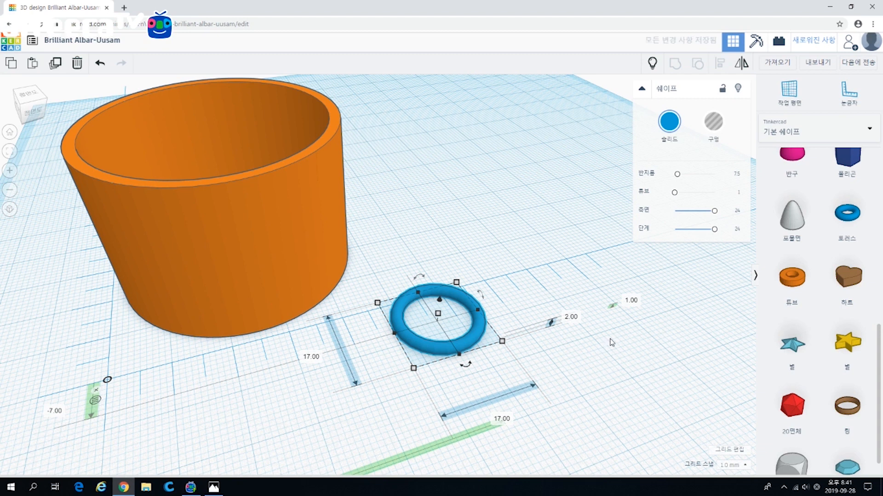
# Set the torus's ring radius to 45.8 mm
pyautogui.click(736, 175)
pyautogui.write('45.8')
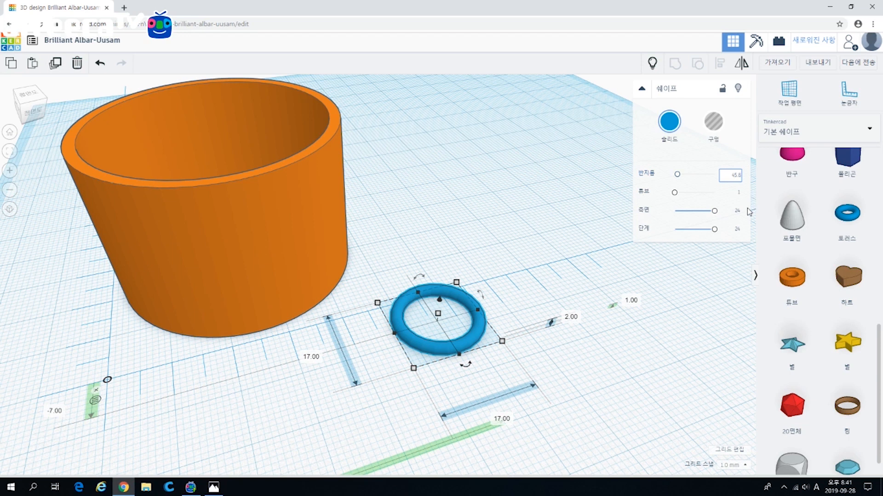
pyautogui.press('Return')
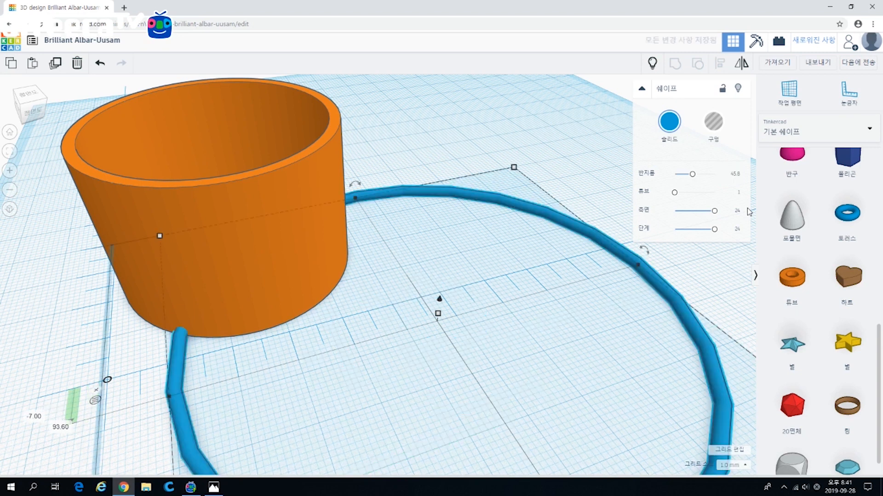
# Set the torus's ring radius to 22.9 mm
pyautogui.click(734, 175)
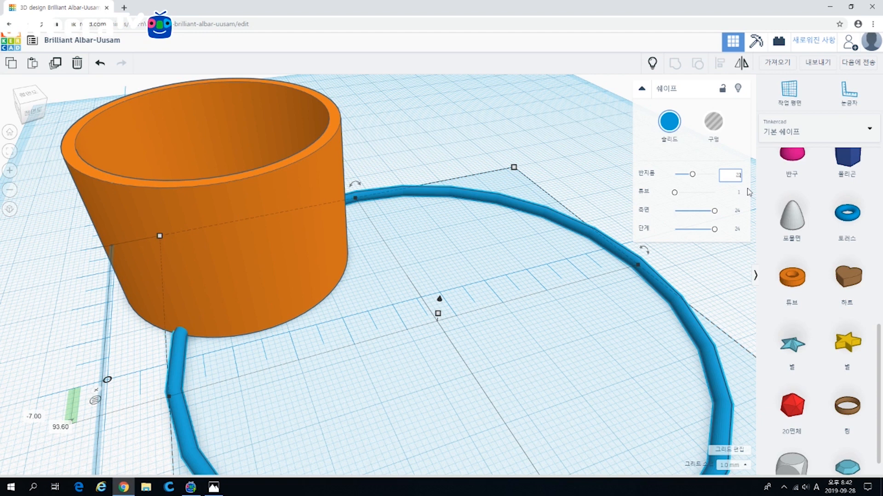
pyautogui.press('Return')
pyautogui.scroll(-3, 489, 305)
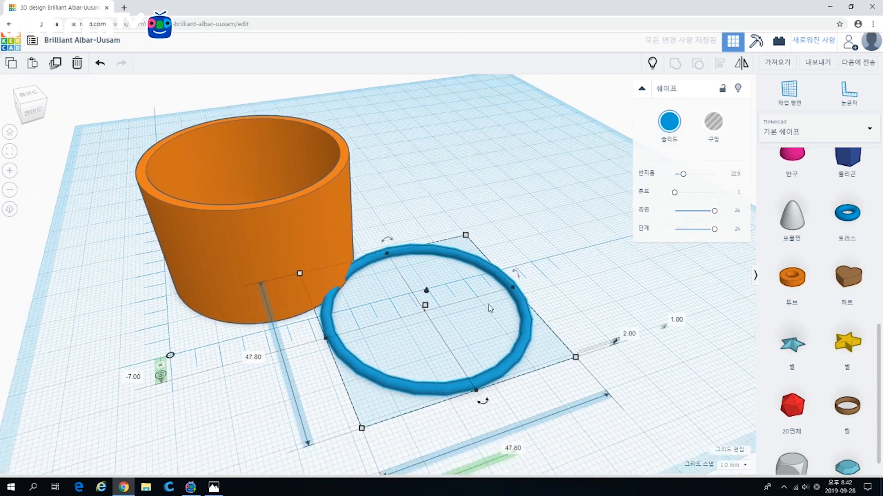
# Align the torus flush with the spout tube's top and centre the two in both horizontal directions
pyautogui.keyDown('shift'); pyautogui.click(326, 216); pyautogui.keyUp('shift')
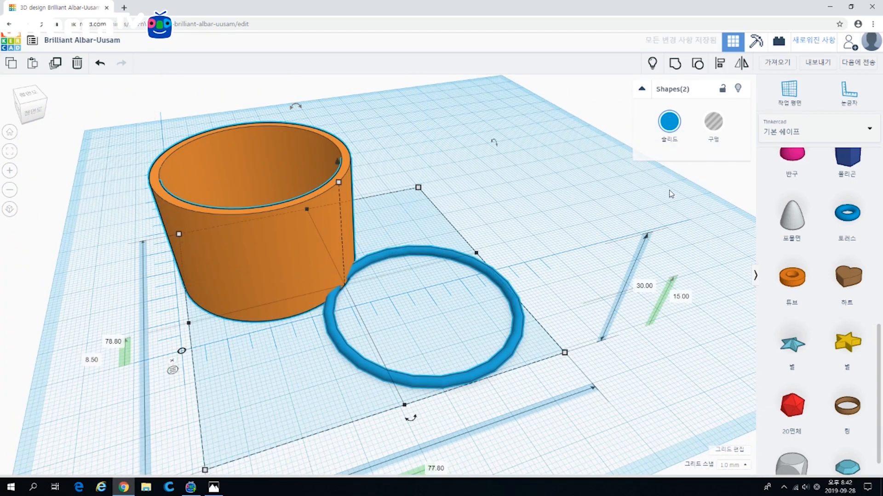
pyautogui.click(720, 69)
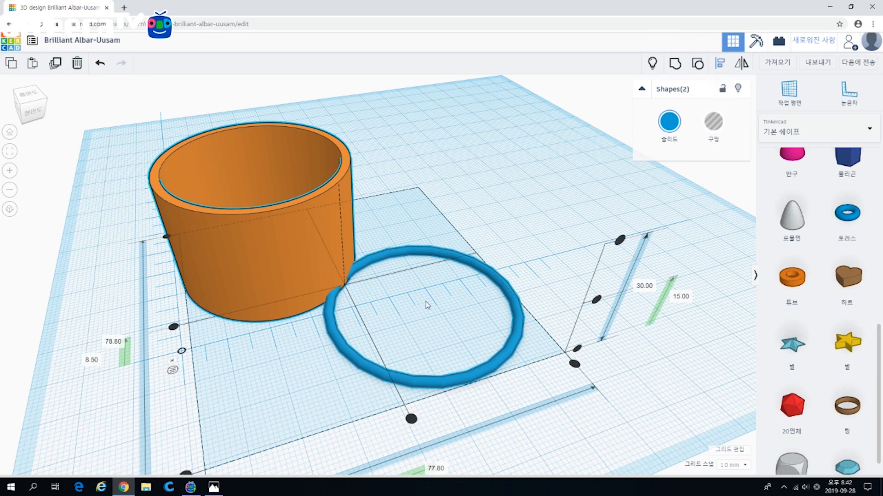
pyautogui.click(620, 240)
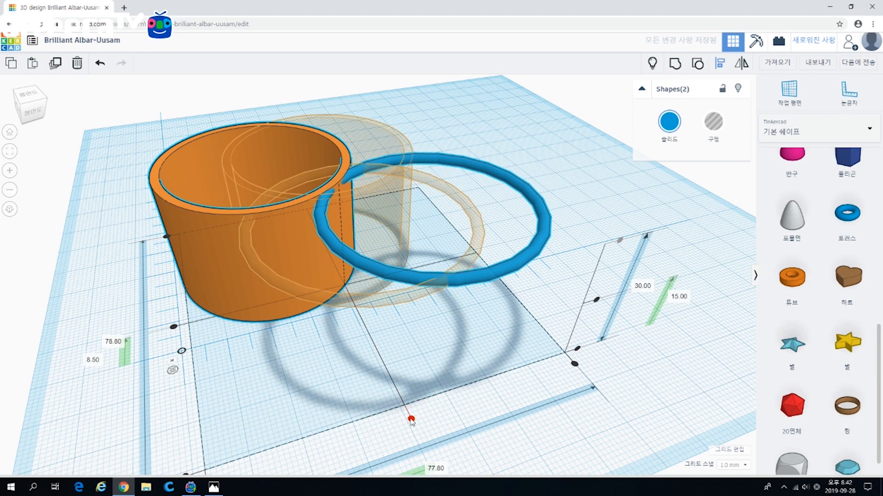
pyautogui.click(412, 421)
pyautogui.click(239, 309)
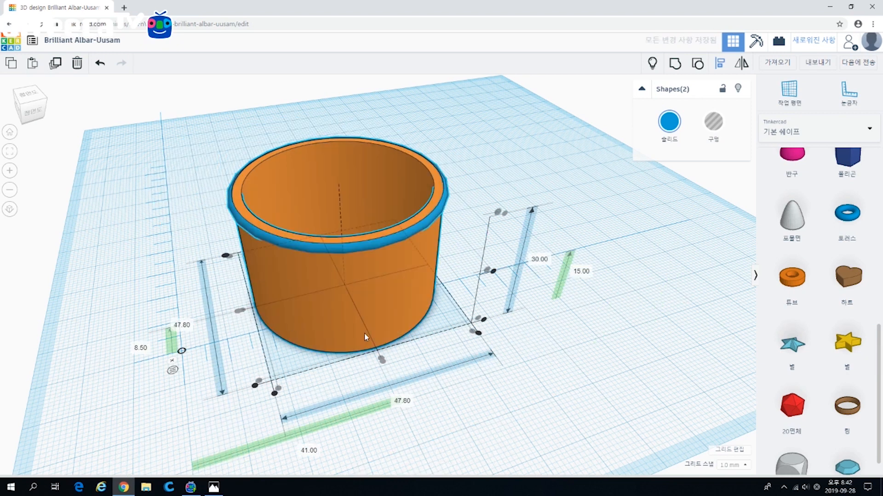
# Group the aligned torus with the spout tube to form a rounded lip around its rim
pyautogui.moveTo(432, 396); pyautogui.dragTo(624, 215, button='right')
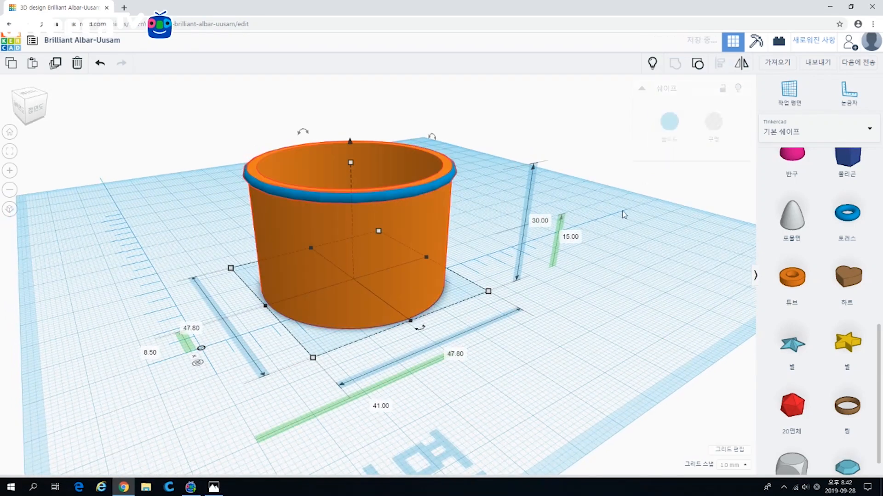
pyautogui.click(614, 264)
pyautogui.moveTo(614, 264); pyautogui.dragTo(563, 288, button='right')
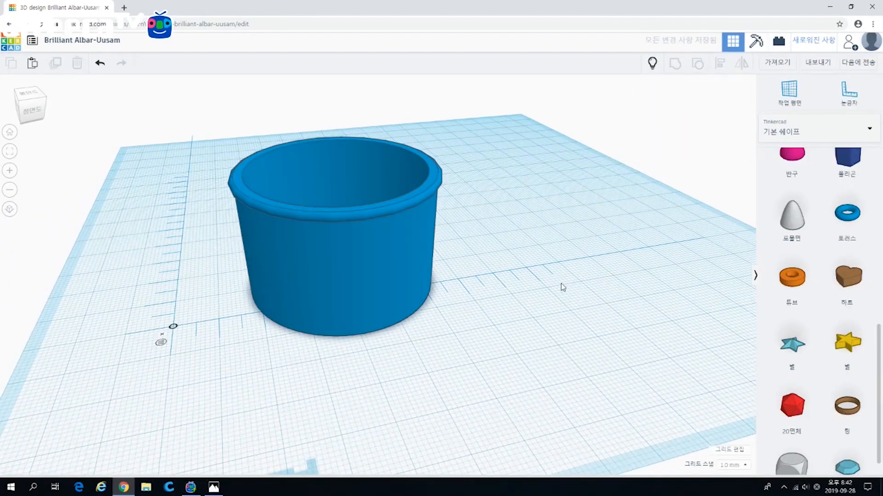
pyautogui.moveTo(469, 284); pyautogui.dragTo(427, 278, button='right')
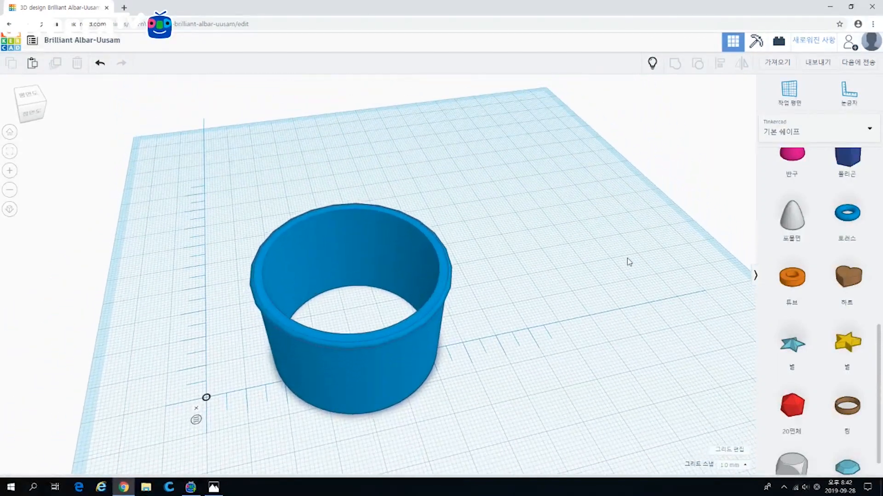
# Add a solid cylinder beside the lipped spout and set its sides to 64
pyautogui.scroll(-1, 808, 234)
pyautogui.scroll(10, 804, 257)
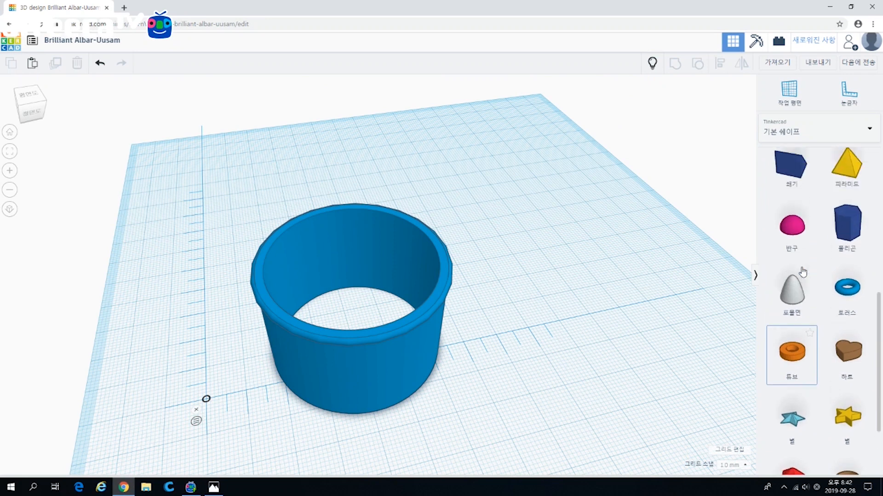
pyautogui.scroll(2, 802, 267)
pyautogui.moveTo(847, 168); pyautogui.dragTo(522, 317)
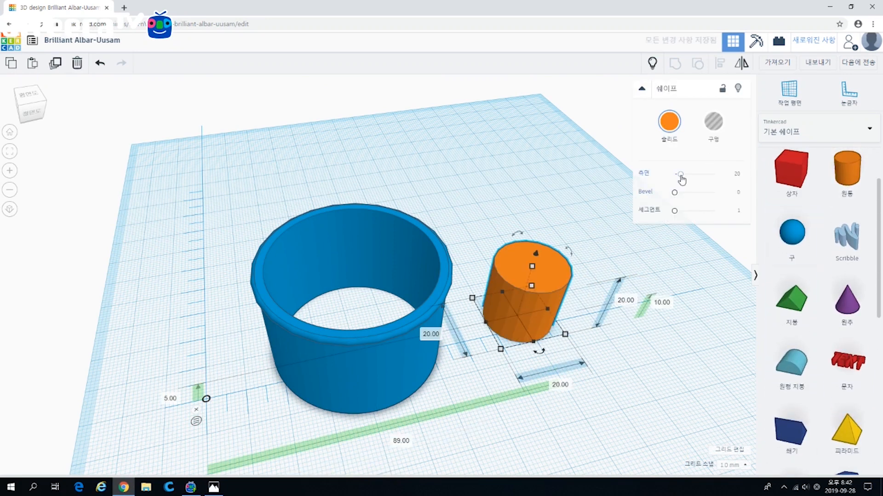
pyautogui.moveTo(680, 175); pyautogui.dragTo(714, 174)
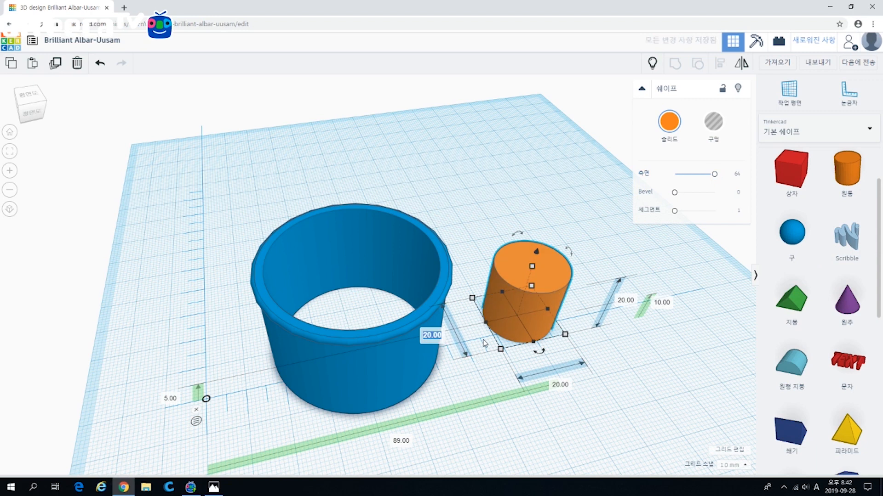
# Resize the new cylinder to a 48 × 48 mm disc with a height of 8 mm
pyautogui.press('Return')
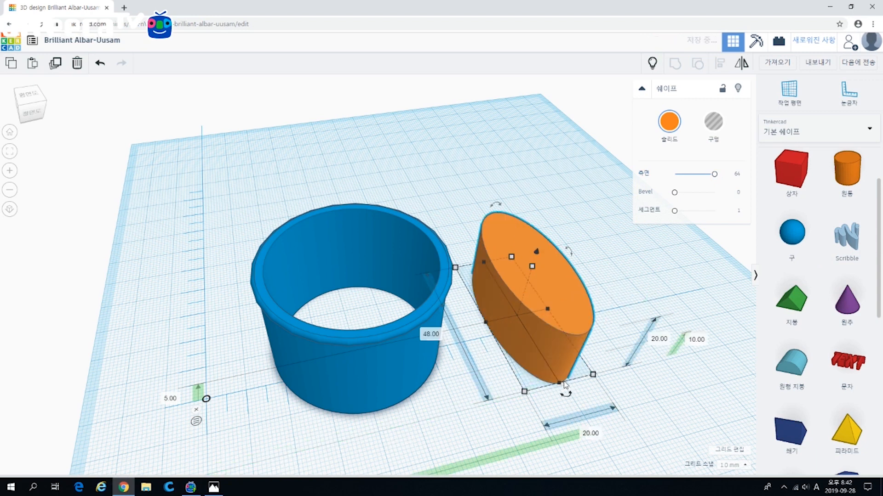
pyautogui.click(593, 434)
pyautogui.write('48')
pyautogui.press('Return')
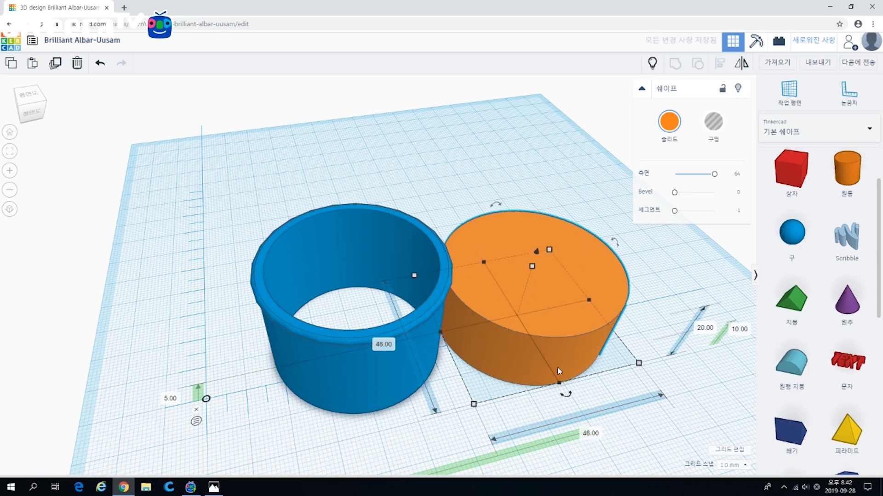
pyautogui.moveTo(533, 270); pyautogui.dragTo(527, 300)
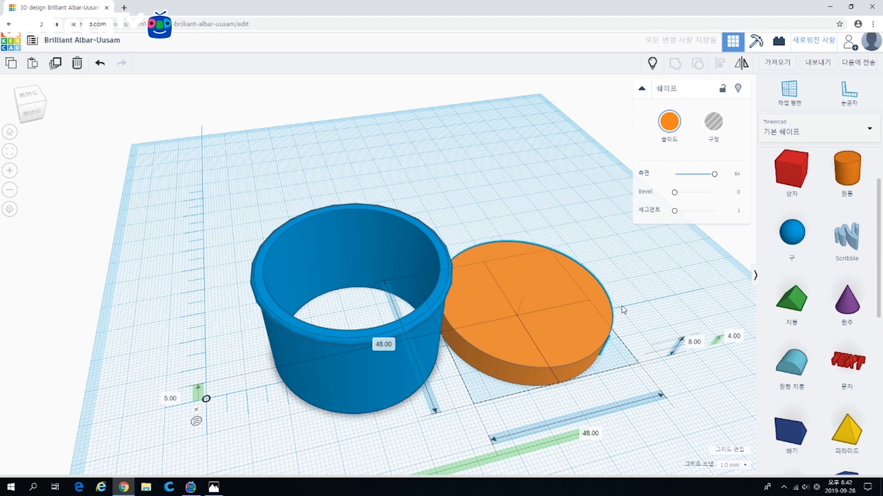
pyautogui.moveTo(622, 305); pyautogui.dragTo(509, 309, button='right')
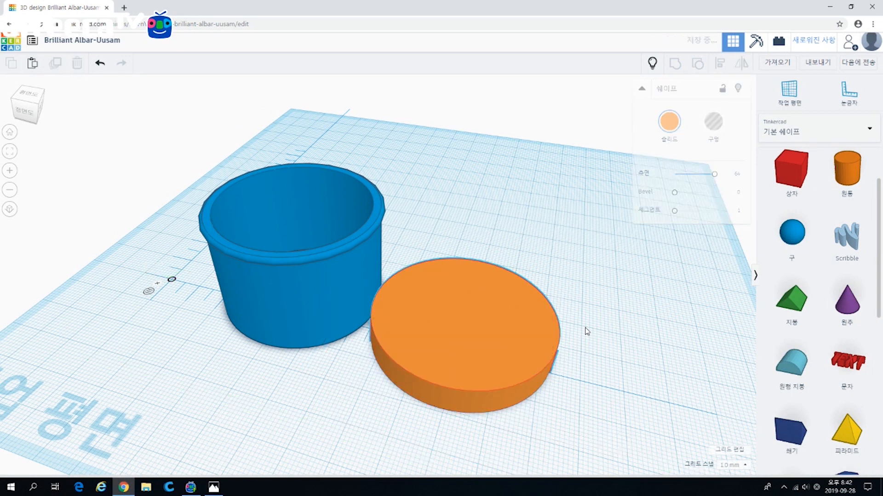
# Duplicate the disc in place as a hole and resize the copy to 44 × 44 mm with a height of 13 mm
pyautogui.click(713, 121)
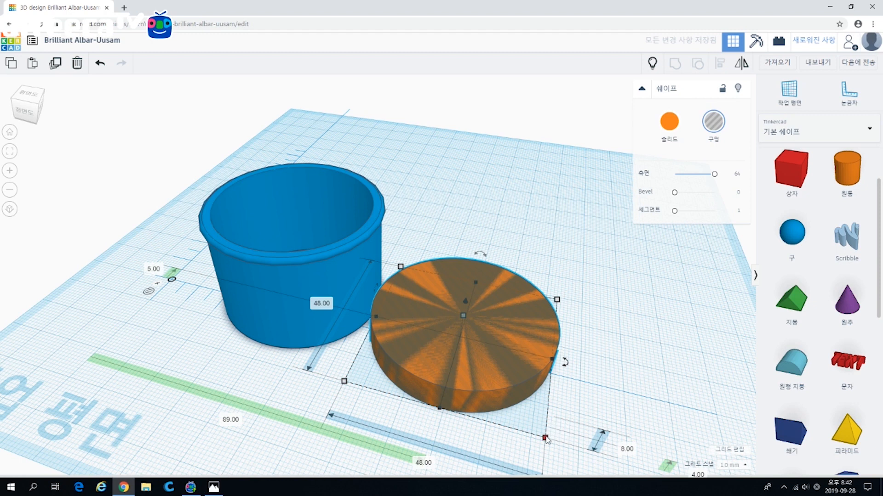
pyautogui.moveTo(546, 438); pyautogui.dragTo(537, 428)
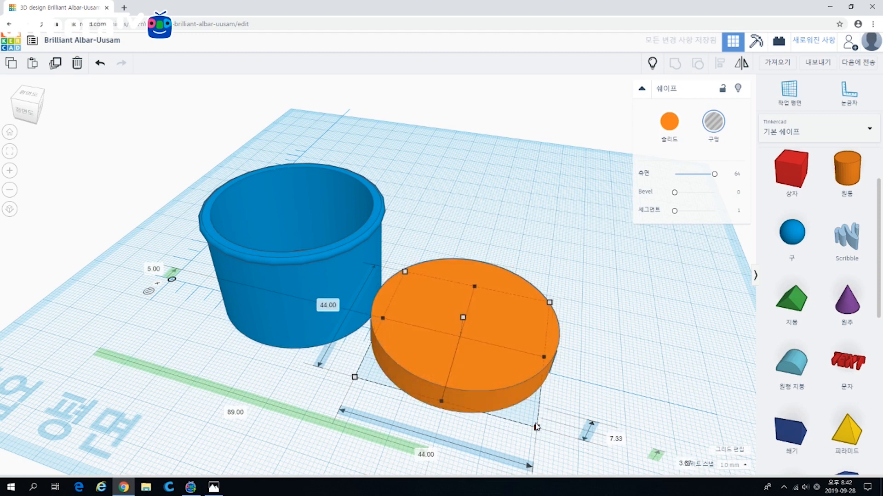
pyautogui.moveTo(463, 316); pyautogui.dragTo(466, 300)
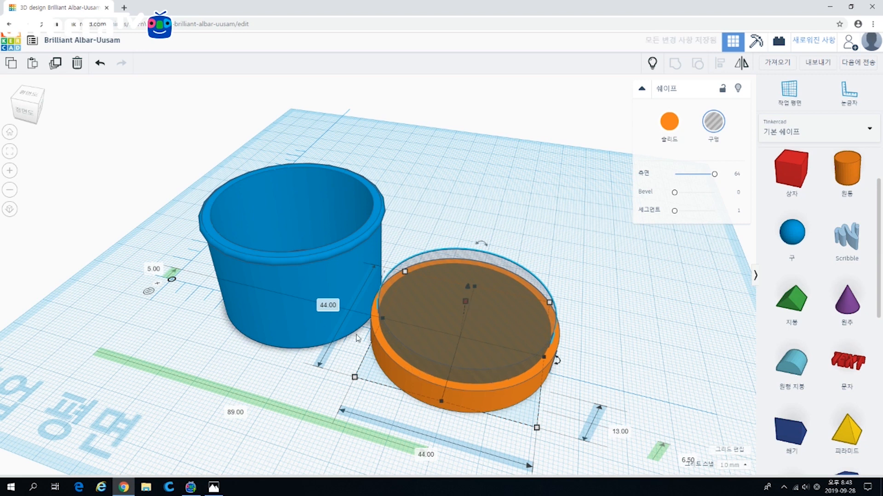
# Set the hole cylinder's length and width inside the orange disc to 46.2 mm each
pyautogui.click(324, 307)
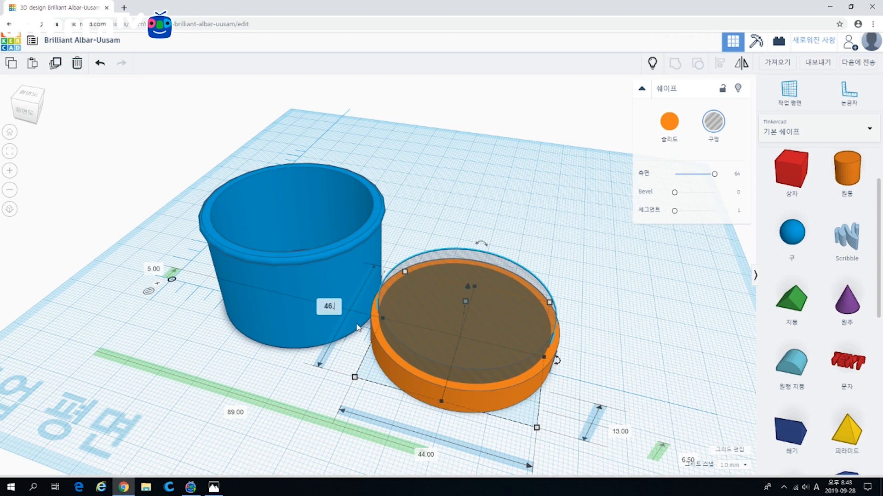
pyautogui.press('Return')
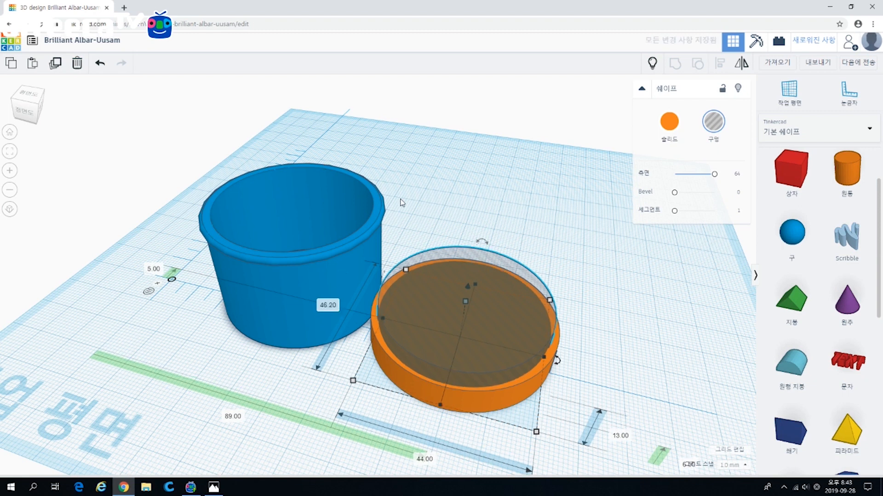
pyautogui.click(429, 459)
pyautogui.write('46.2')
pyautogui.press('Return')
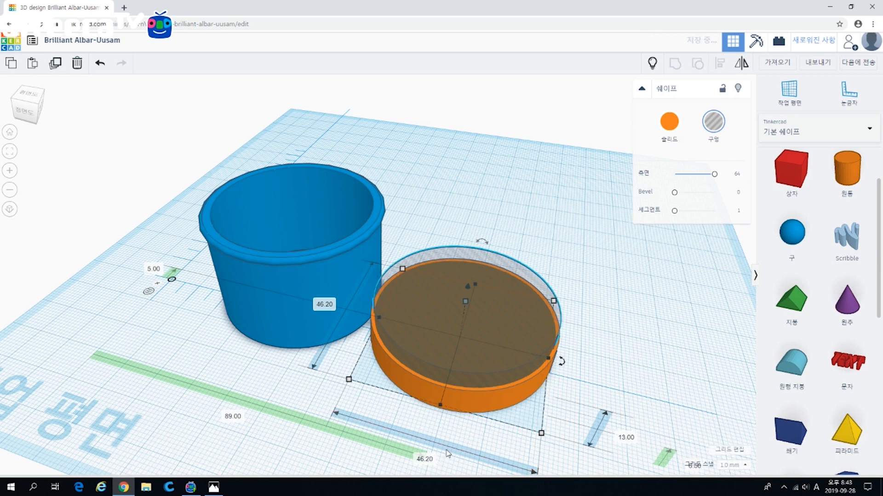
# Try grouping the hole cylinder with the orange disc at its current height and undo the grouping
pyautogui.click(514, 402)
pyautogui.keyDown('shift'); pyautogui.click(523, 347); pyautogui.keyUp('shift')
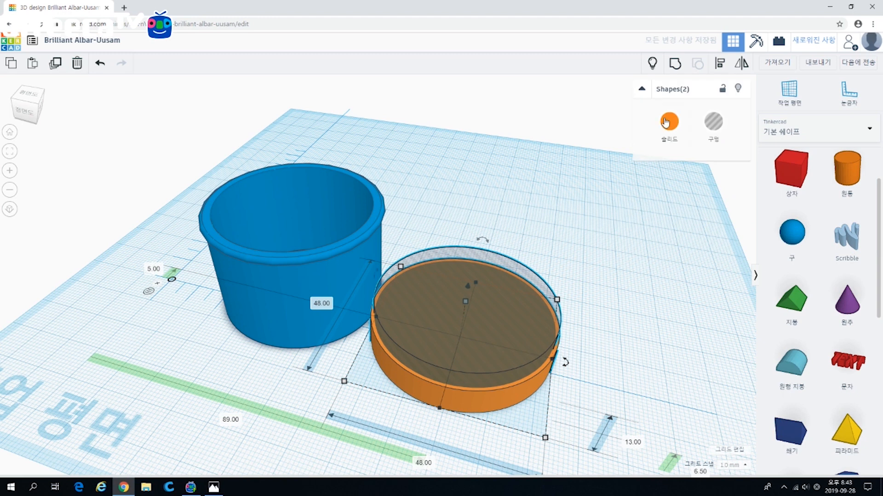
pyautogui.click(675, 64)
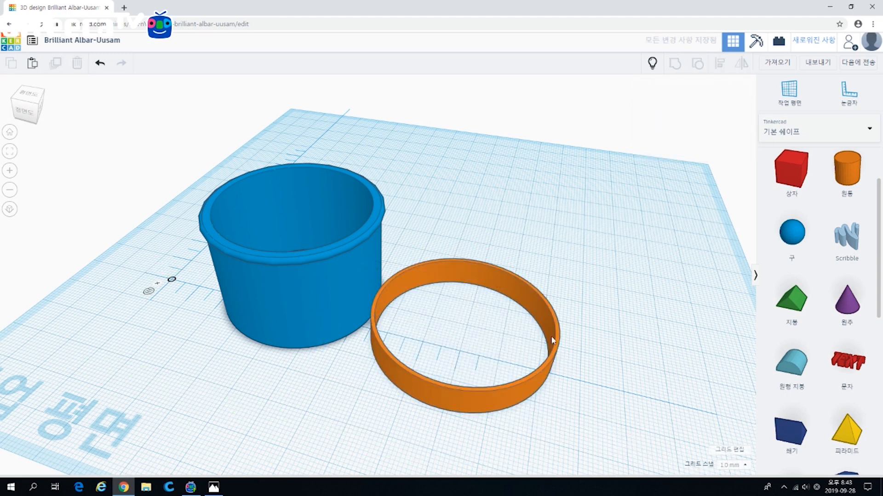
pyautogui.click(552, 341)
pyautogui.hotkey('ctrl', 'z')
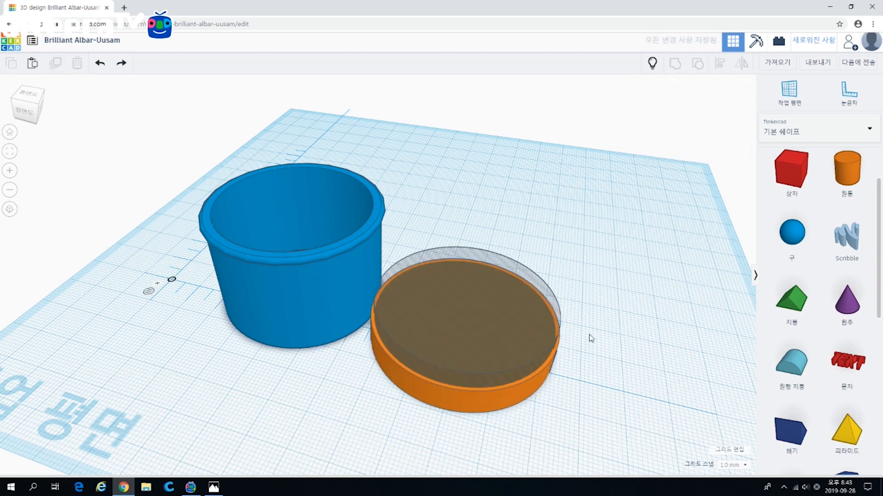
# Raise the hole cylinder 2 mm and group it with the orange disc to hollow out a cap with a solid floor
pyautogui.click(476, 300)
pyautogui.moveTo(469, 279); pyautogui.dragTo(469, 278)
pyautogui.keyDown('shift'); pyautogui.click(510, 393); pyautogui.keyUp('shift')
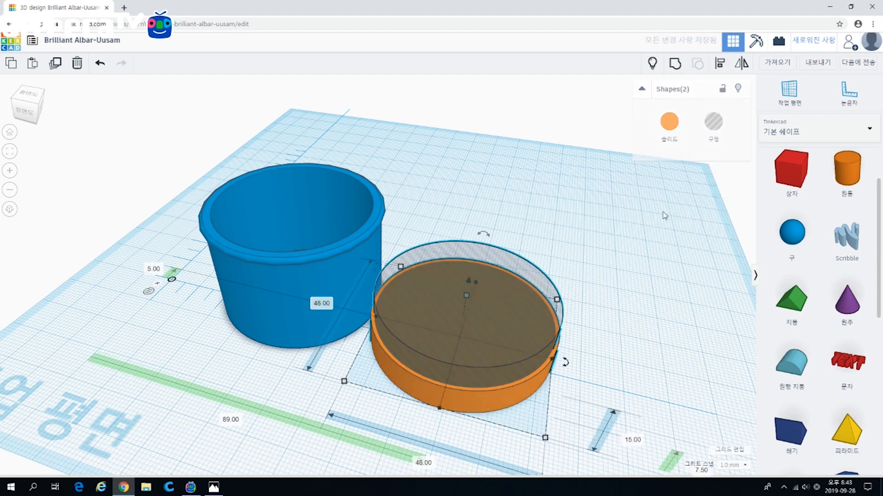
pyautogui.click(674, 63)
pyautogui.click(600, 300)
pyautogui.moveTo(460, 367); pyautogui.dragTo(446, 392, button='right')
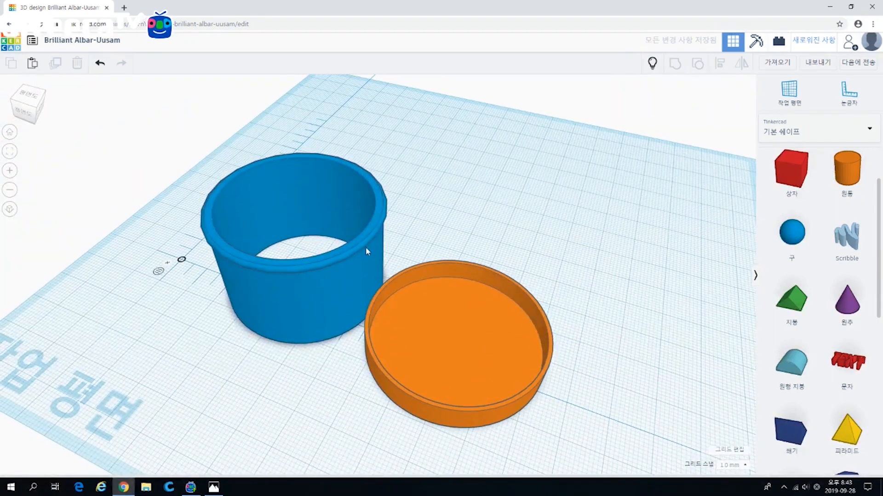
# Add a torus to the workplane behind the orange cap
pyautogui.scroll(-2, 828, 304)
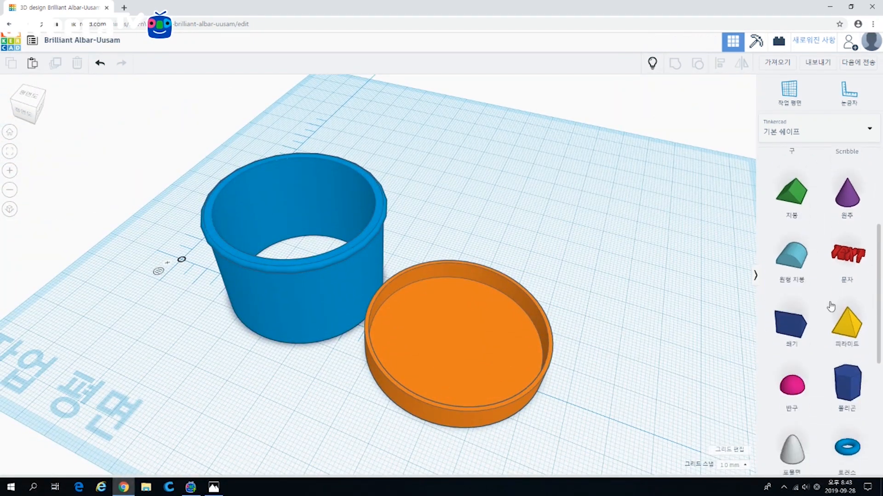
pyautogui.scroll(-1, 835, 322)
pyautogui.moveTo(846, 416); pyautogui.dragTo(525, 223)
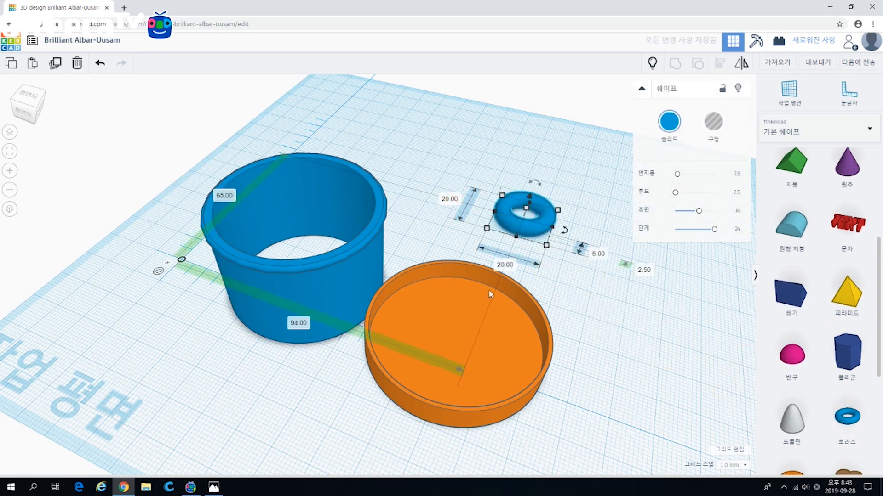
# Ungroup the orange cap to check the diameter of its hole cylinder, and regroup the two shapes
pyautogui.click(519, 316)
pyautogui.keyDown('shift'); pyautogui.click(521, 312); pyautogui.keyUp('shift')
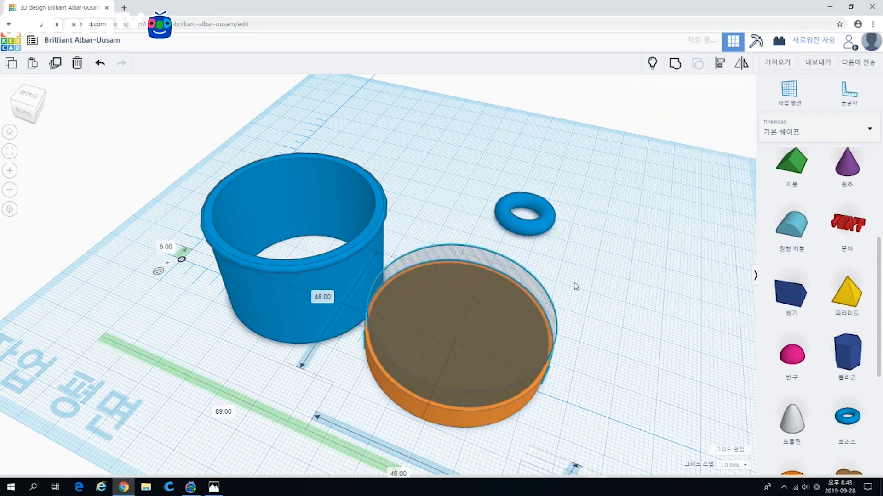
pyautogui.click(511, 297)
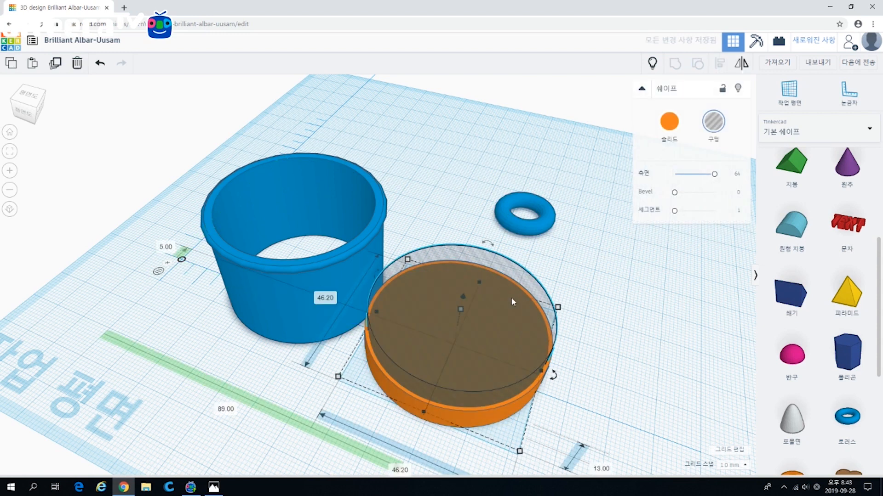
pyautogui.keyDown('shift'); pyautogui.click(516, 383); pyautogui.keyUp('shift')
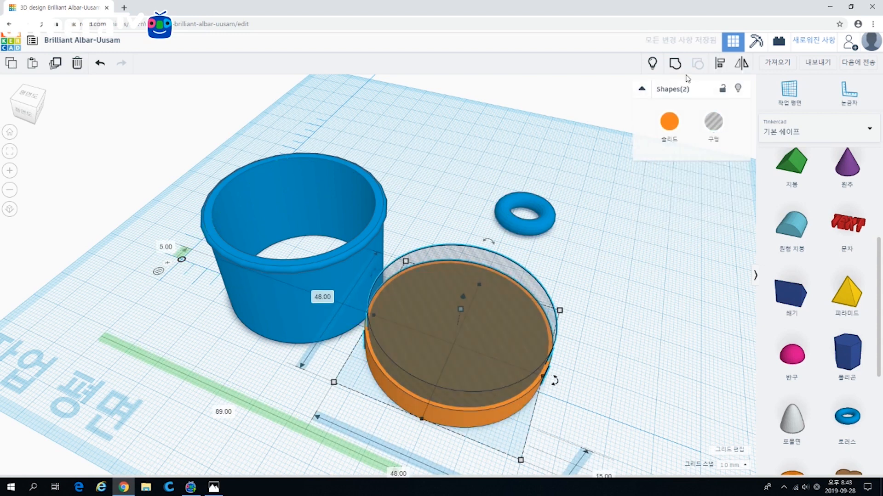
pyautogui.click(674, 65)
pyautogui.click(622, 193)
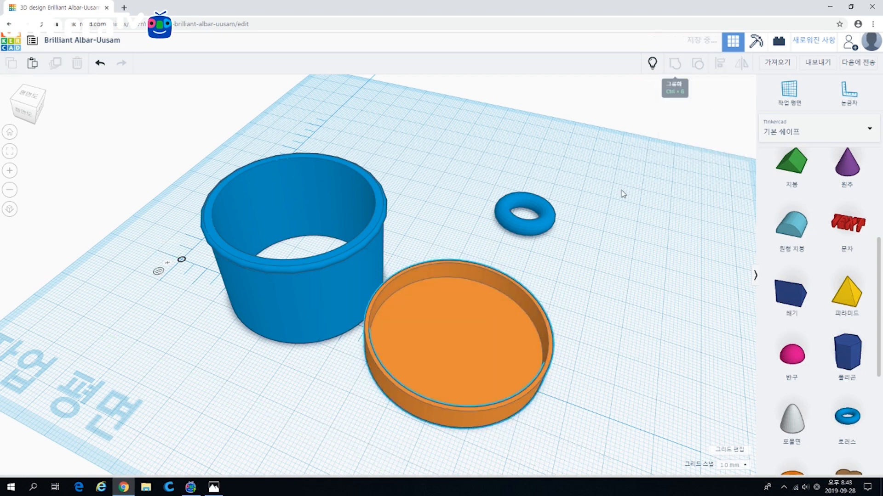
# Set the torus's tube to 1 and enlarge its radius to about 23
pyautogui.click(541, 216)
pyautogui.click(736, 192)
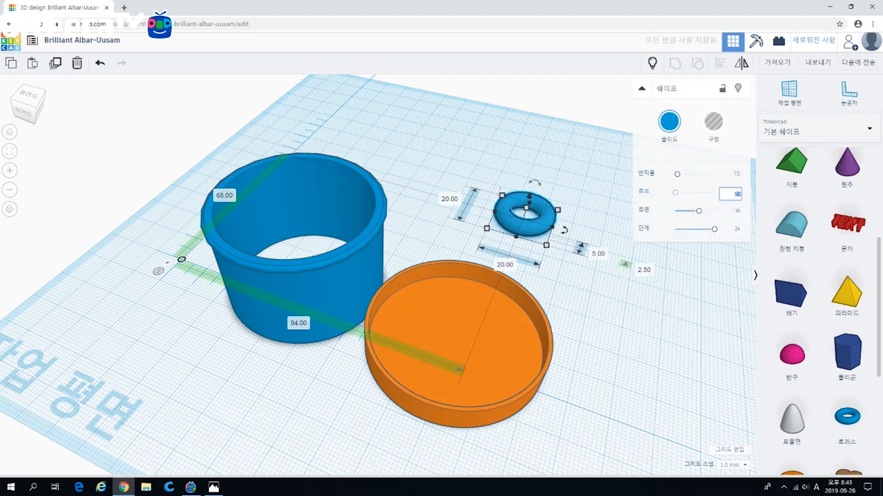
pyautogui.press('Return')
pyautogui.click(738, 176)
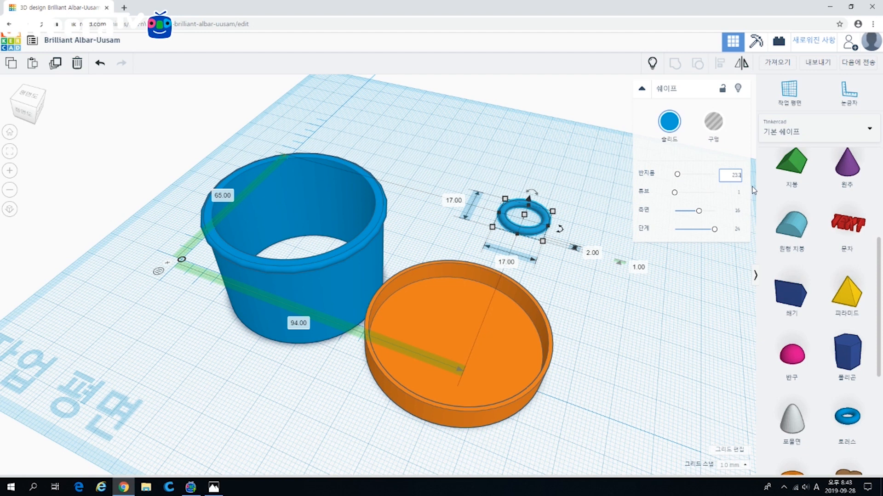
pyautogui.press('Return')
# Recheck the cap's inner hole size against the enlarged torus by ungrouping the cap and grouping it again
pyautogui.click(456, 359)
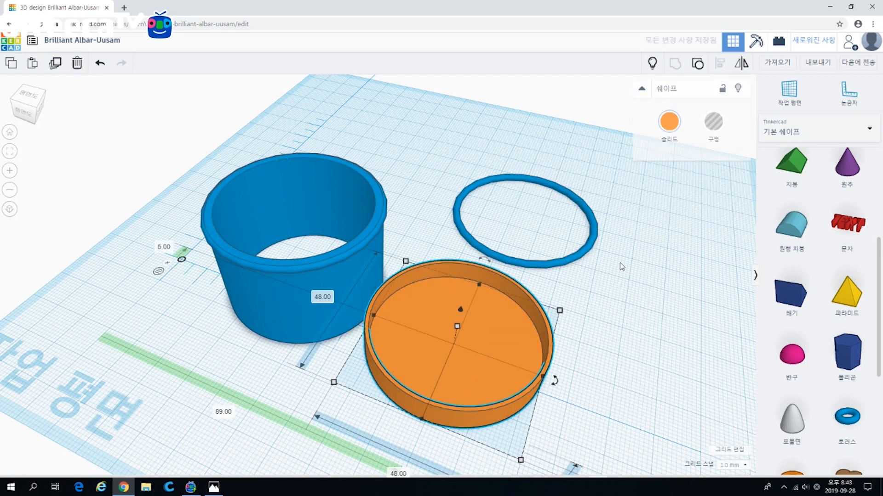
pyautogui.click(696, 68)
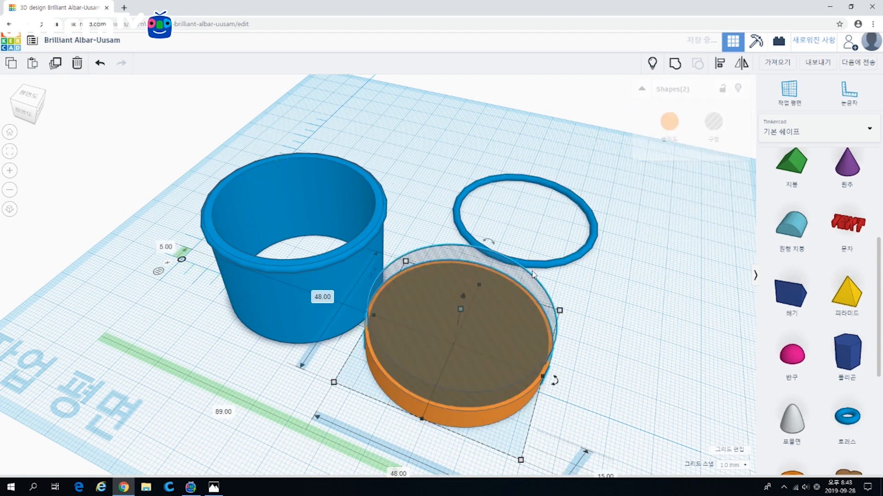
pyautogui.click(600, 334)
pyautogui.click(520, 324)
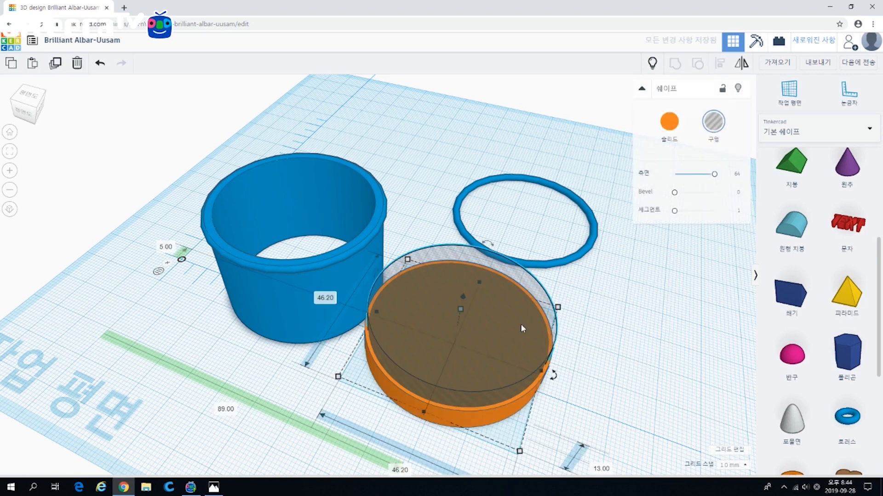
pyautogui.keyDown('shift'); pyautogui.click(522, 405); pyautogui.keyUp('shift')
pyautogui.hotkey('ctrl', 'g')
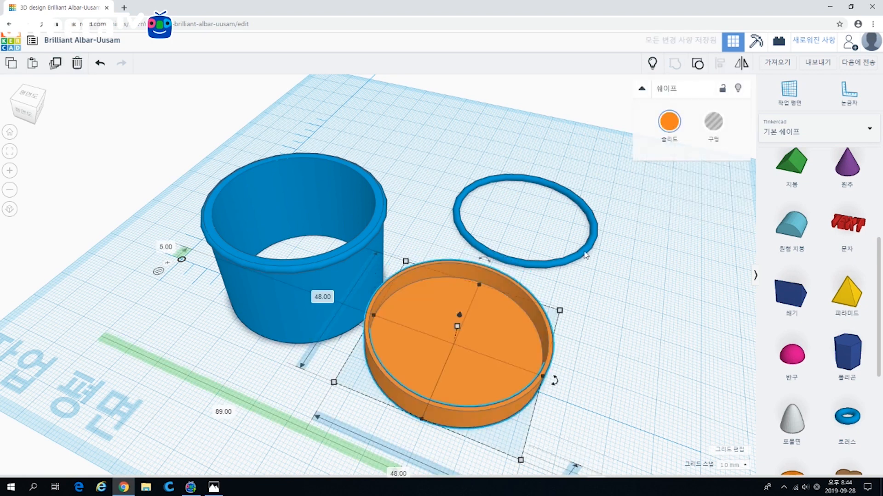
# Set the torus's sides to 24 and its radius to 23.1
pyautogui.click(585, 256)
pyautogui.moveTo(698, 211); pyautogui.dragTo(728, 211)
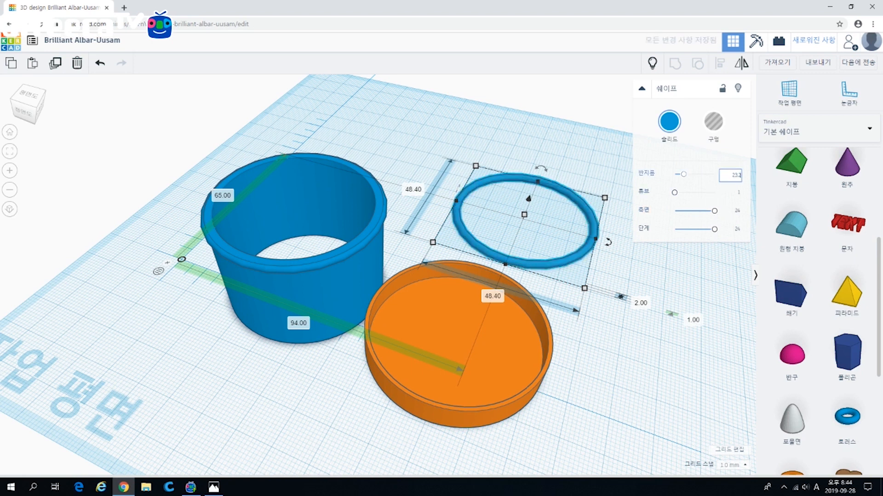
pyautogui.write('.1')
pyautogui.press('Return')
# Align the torus with the cap, centred in both horizontal directions and flush with the cap's upper rim
pyautogui.keyDown('shift'); pyautogui.click(535, 332); pyautogui.keyUp('shift')
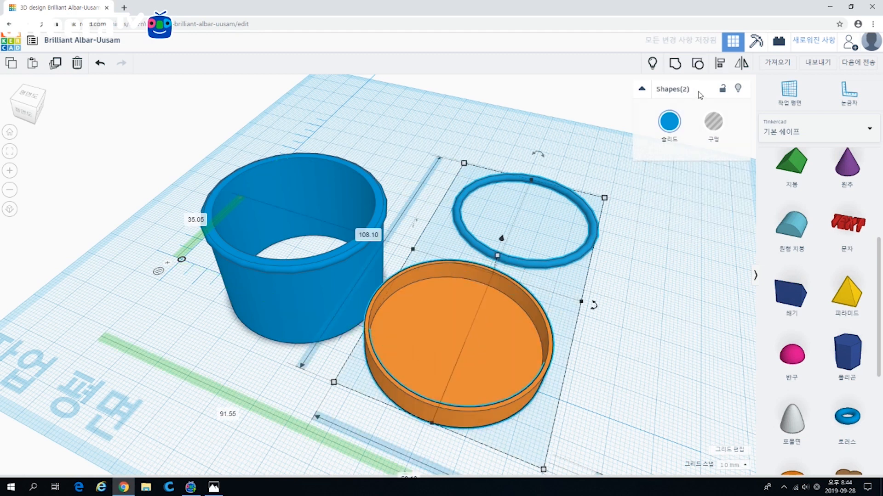
pyautogui.click(720, 69)
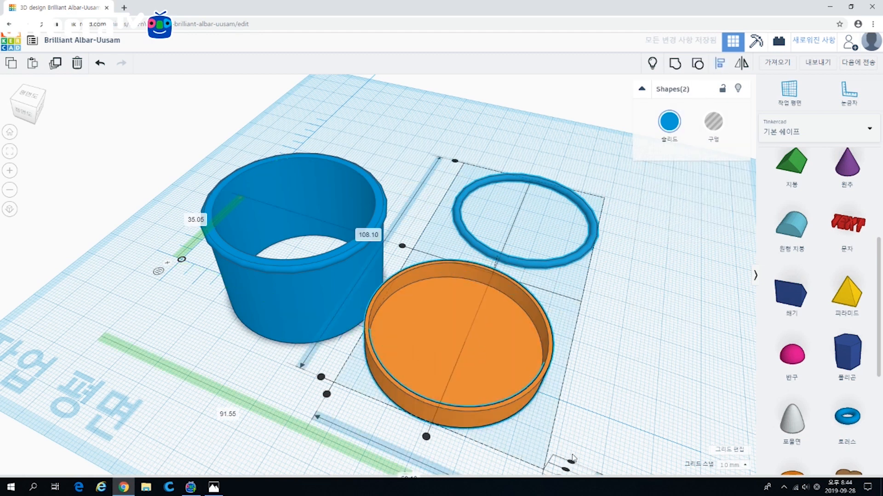
pyautogui.moveTo(578, 417); pyautogui.dragTo(592, 401, button='right')
pyautogui.click(610, 409)
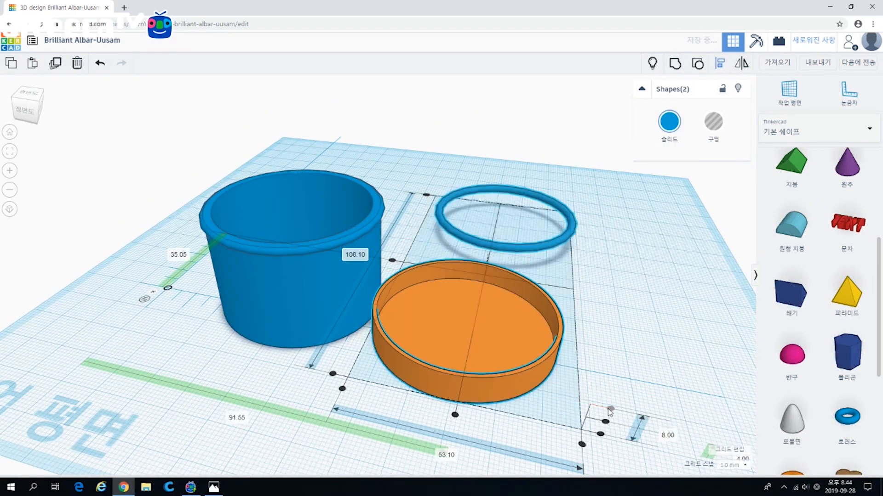
pyautogui.click(455, 415)
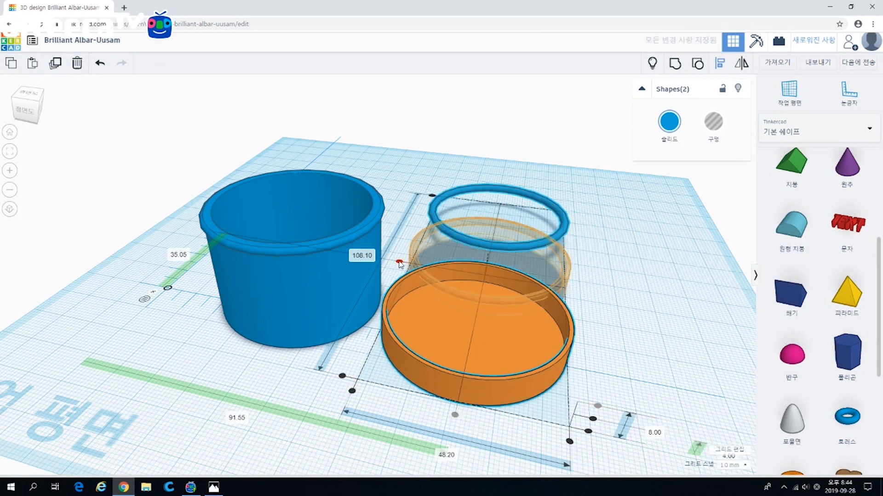
pyautogui.click(399, 261)
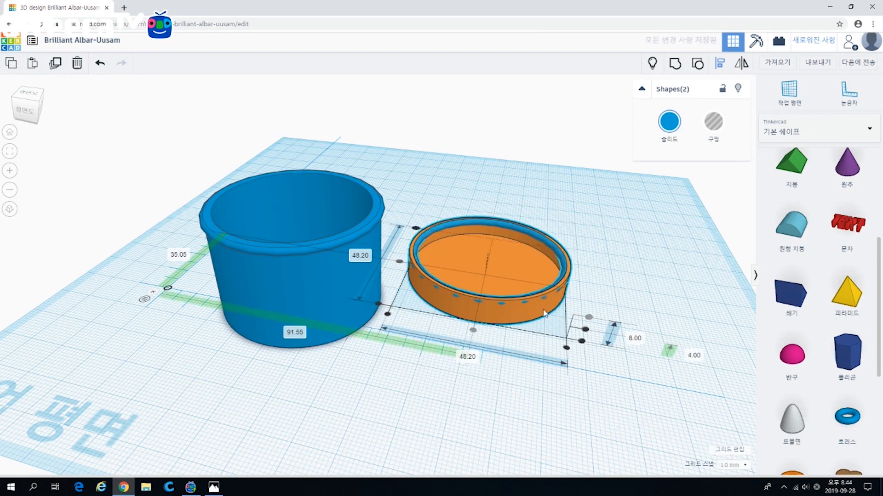
pyautogui.moveTo(580, 285); pyautogui.dragTo(544, 299, button='right')
pyautogui.click(601, 251)
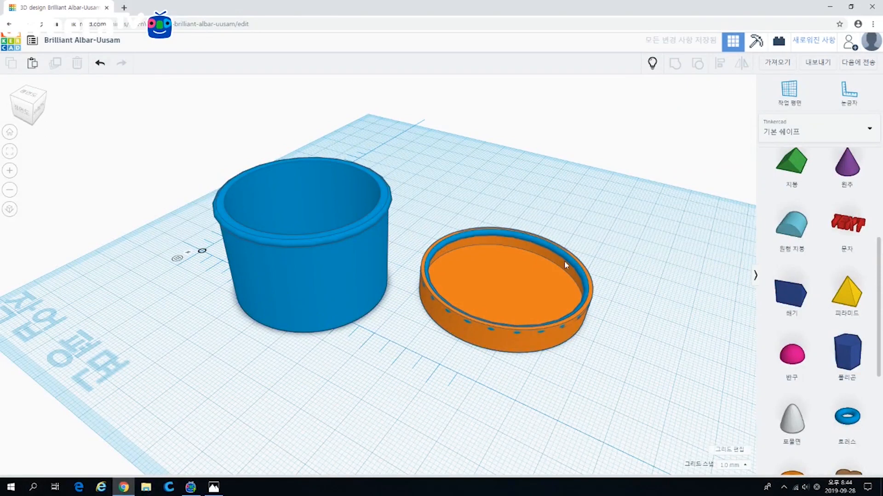
# Set the torus's tube to 0.8 and group the torus with the cap as a snap ridge inside its rim
pyautogui.click(577, 271)
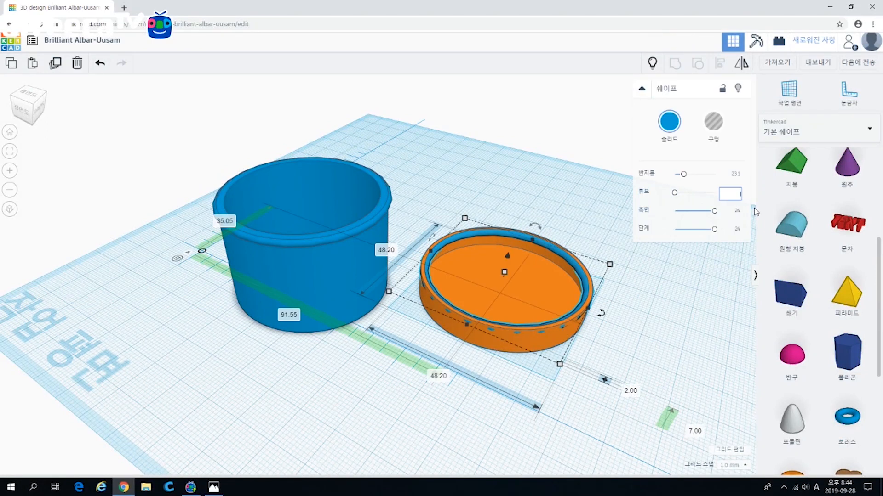
pyautogui.write('0.8')
pyautogui.press('Return')
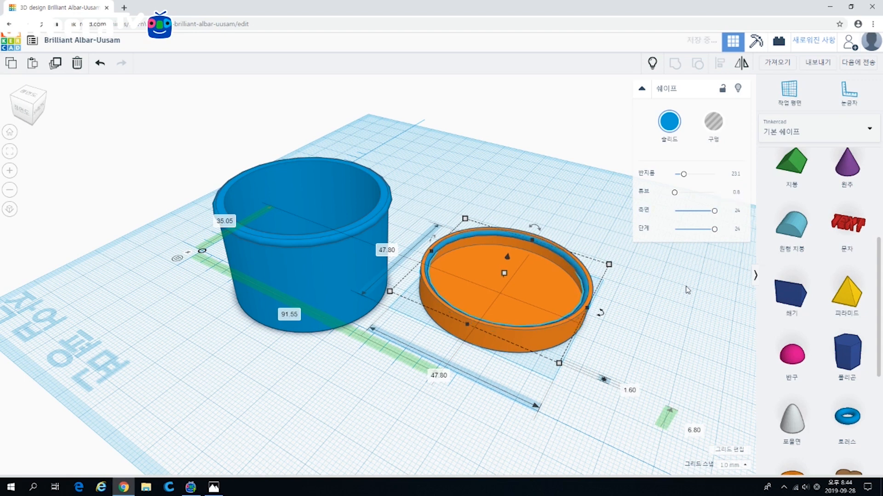
pyautogui.click(683, 294)
pyautogui.moveTo(636, 392); pyautogui.dragTo(413, 222)
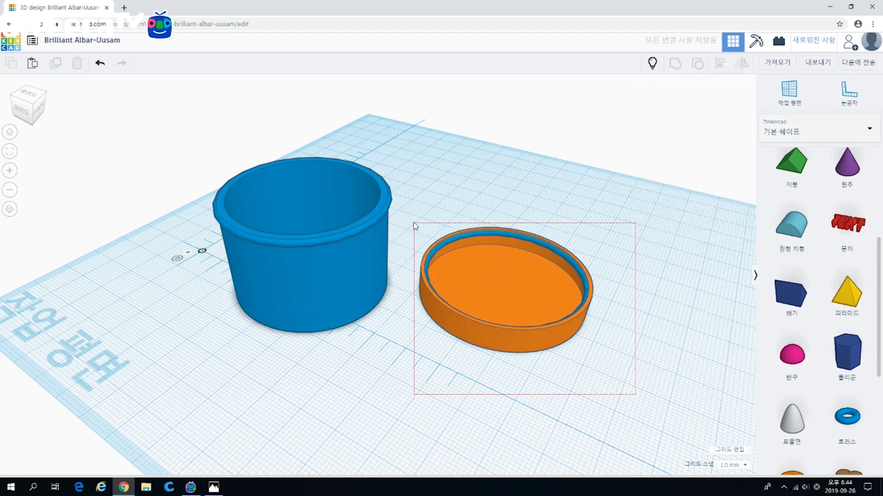
pyautogui.hotkey('ctrl', 'g')
pyautogui.click(637, 243)
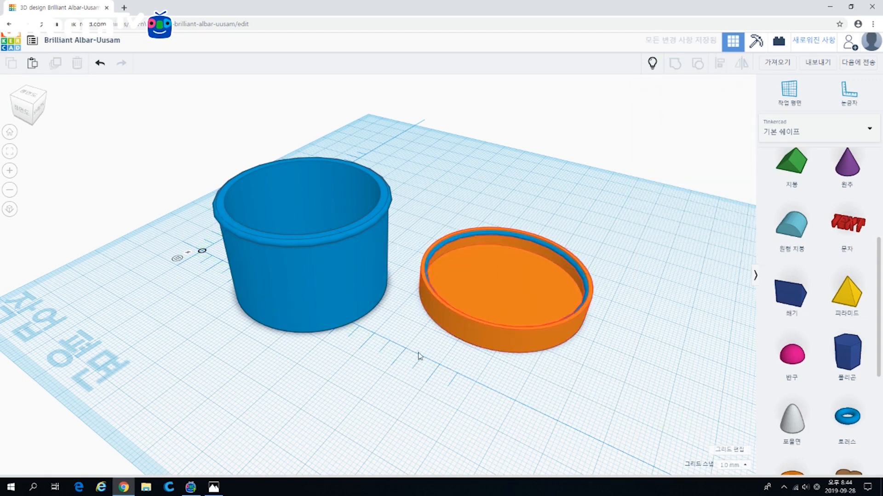
# Move the cap toward the back of the workplane and, with all hidden parts shown, place the spout in the clip's round end
pyautogui.moveTo(398, 365); pyautogui.dragTo(463, 367, button='right')
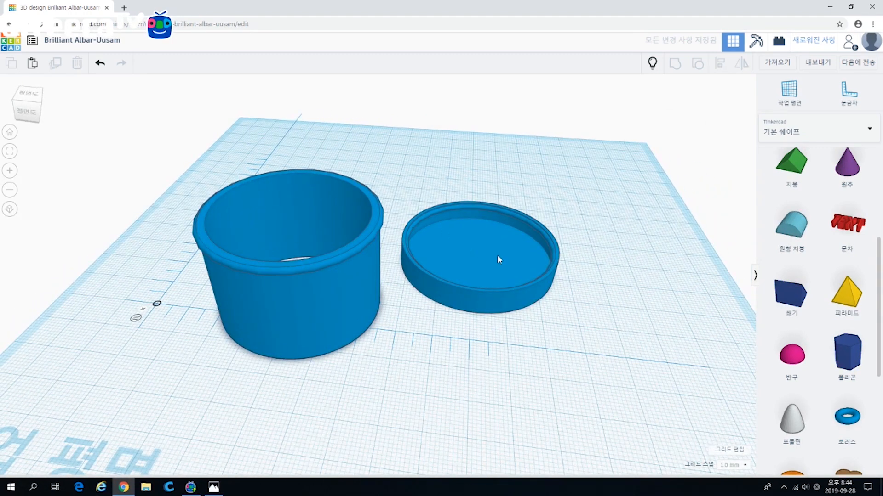
pyautogui.moveTo(510, 296); pyautogui.dragTo(515, 192)
pyautogui.hotkey('ctrl', 'shift', 'h')
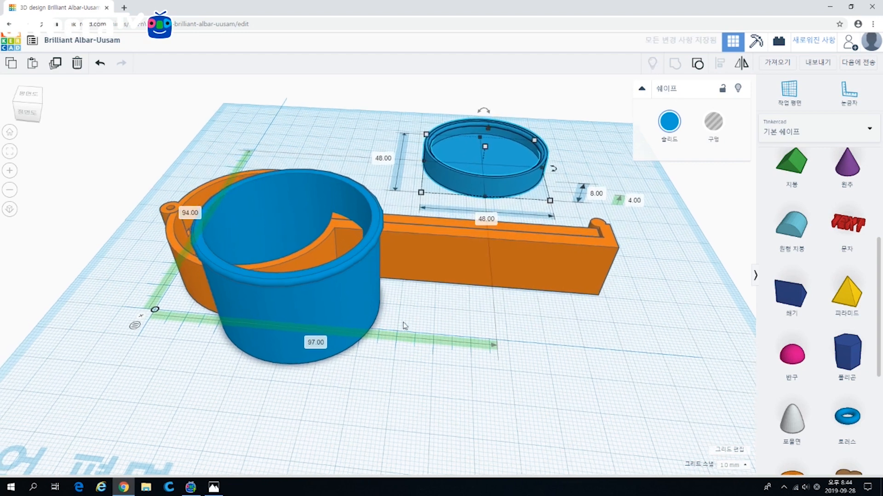
pyautogui.moveTo(358, 296); pyautogui.dragTo(325, 268)
# Flip the cap 180° so its opening faces down and place it over the spout's rim
pyautogui.click(524, 167)
pyautogui.moveTo(488, 110); pyautogui.dragTo(438, 215)
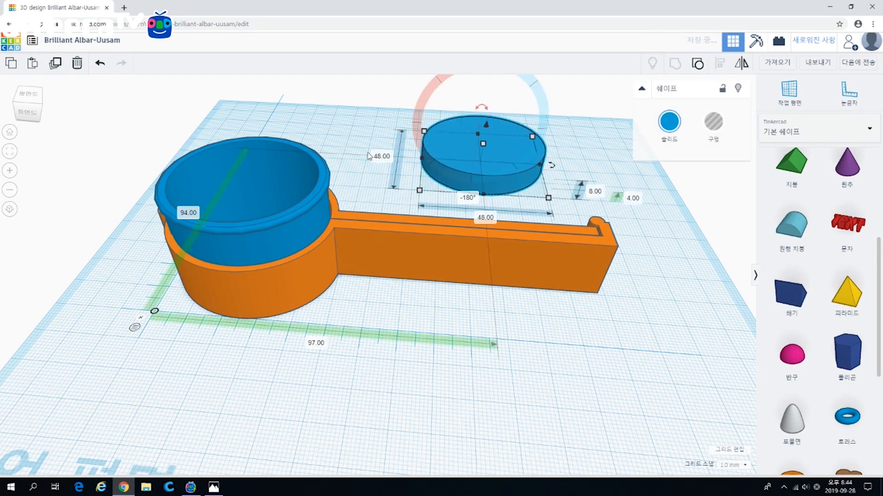
pyautogui.moveTo(369, 154); pyautogui.dragTo(479, 206, button='middle')
pyautogui.moveTo(536, 169); pyautogui.dragTo(337, 248)
pyautogui.click(427, 356)
pyautogui.moveTo(434, 345)
pyautogui.mouseDown(button='right')
pyautogui.moveTo(315, 355)
pyautogui.moveTo(404, 358)
pyautogui.moveTo(423, 350)
pyautogui.mouseUp(button='right')
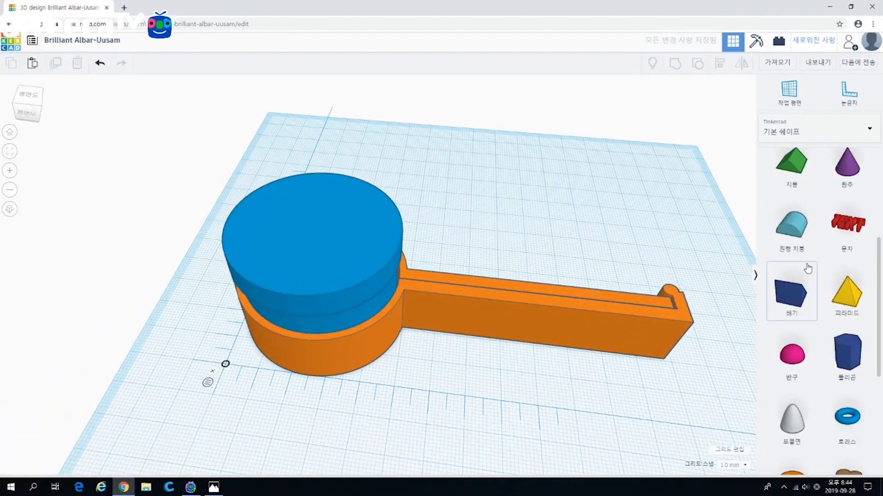